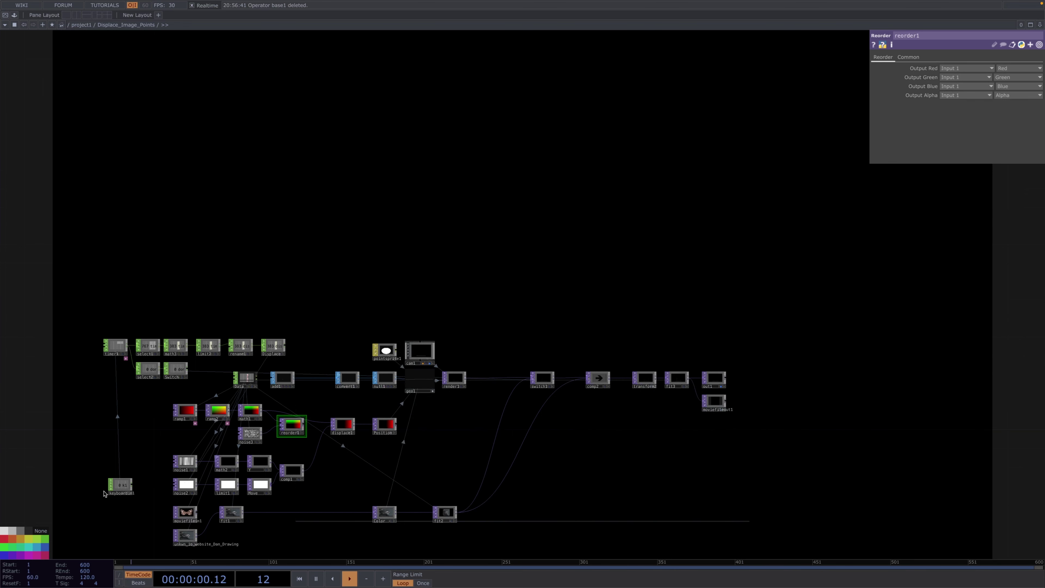
Step: Leave the finished Displace_Image_Points network for its parent level and disable cooking on that component
key(1)
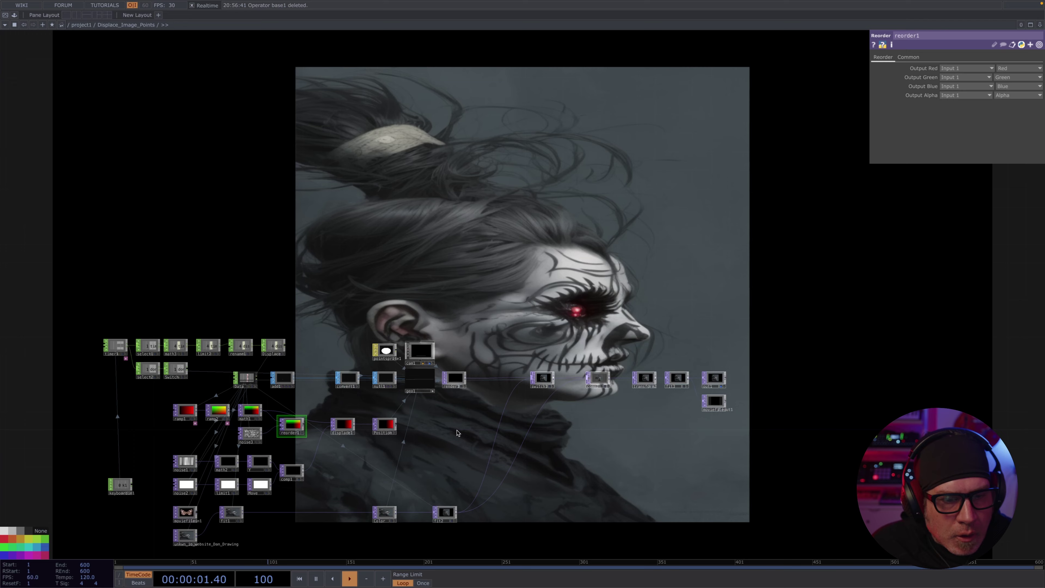
scroll(457, 433, down, 10)
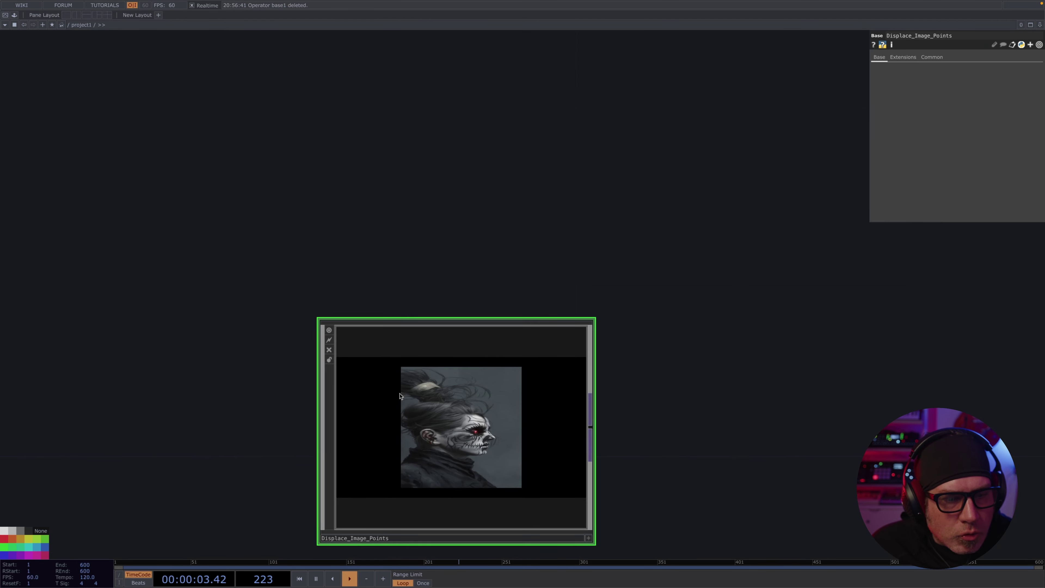
click(329, 349)
Step: Place a new Base COMP above Displace_Image_Points and enter its empty network
key(Tab)
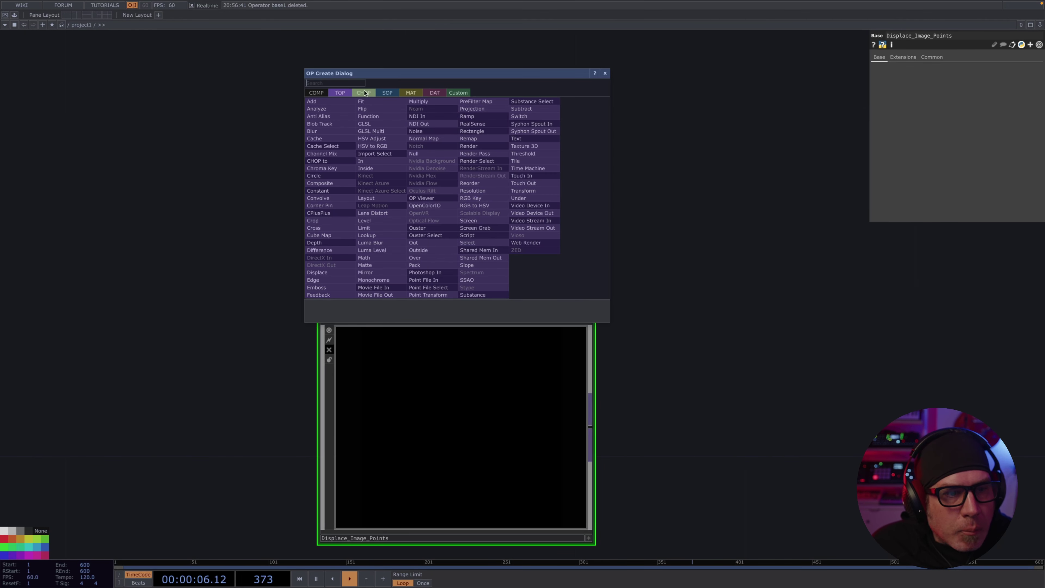
click(316, 93)
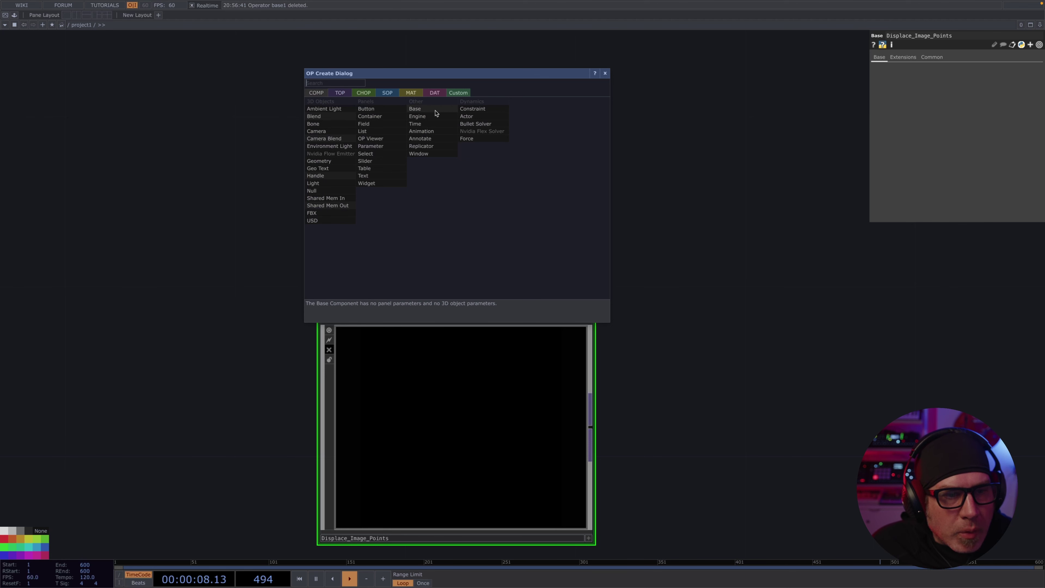
click(416, 108)
click(455, 187)
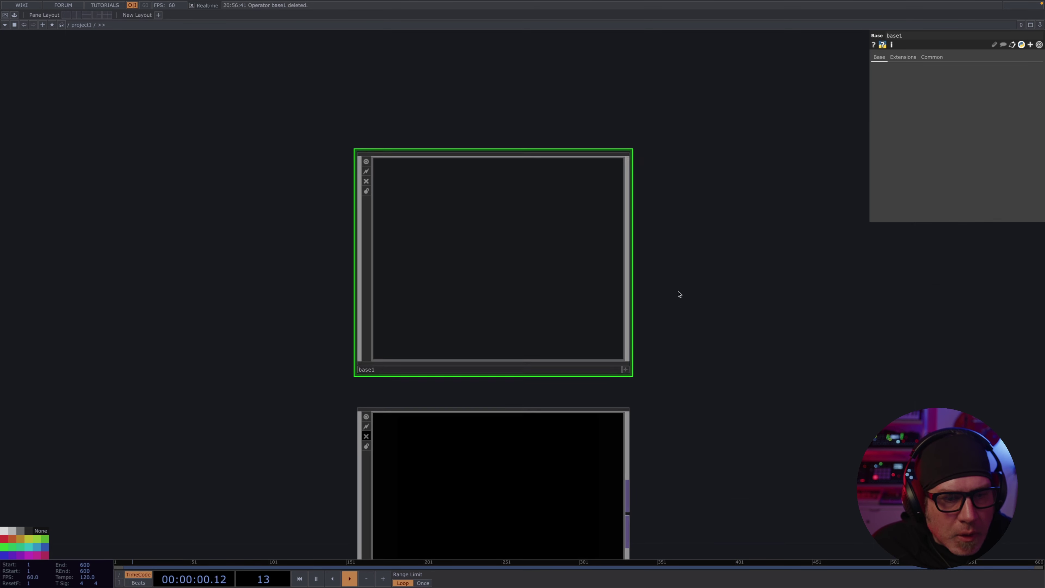
key(i)
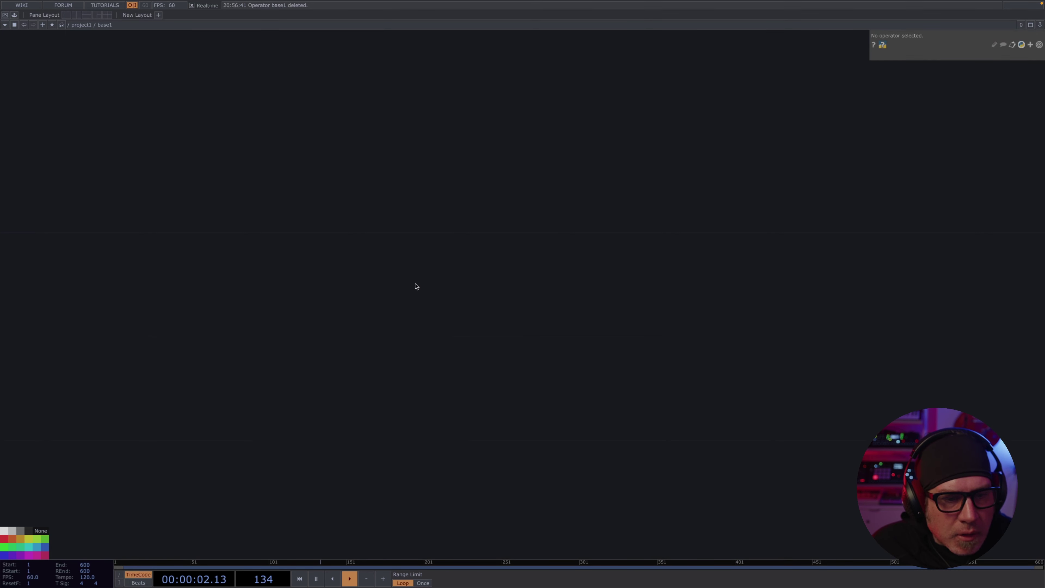
Step: Add a Constant CHOP to the Base network and extend it to four channels
key(Tab)
click(322, 181)
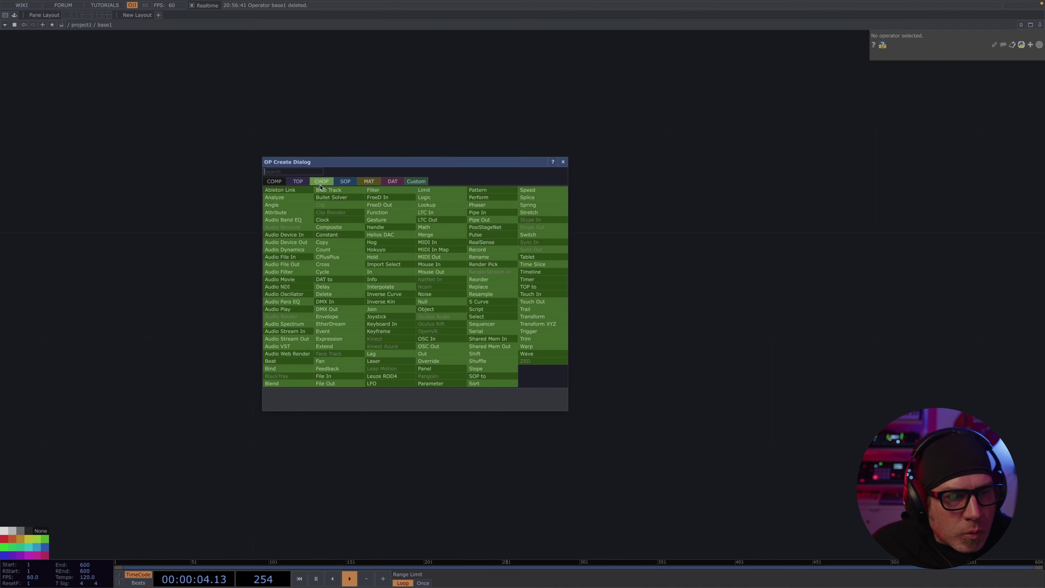
click(335, 235)
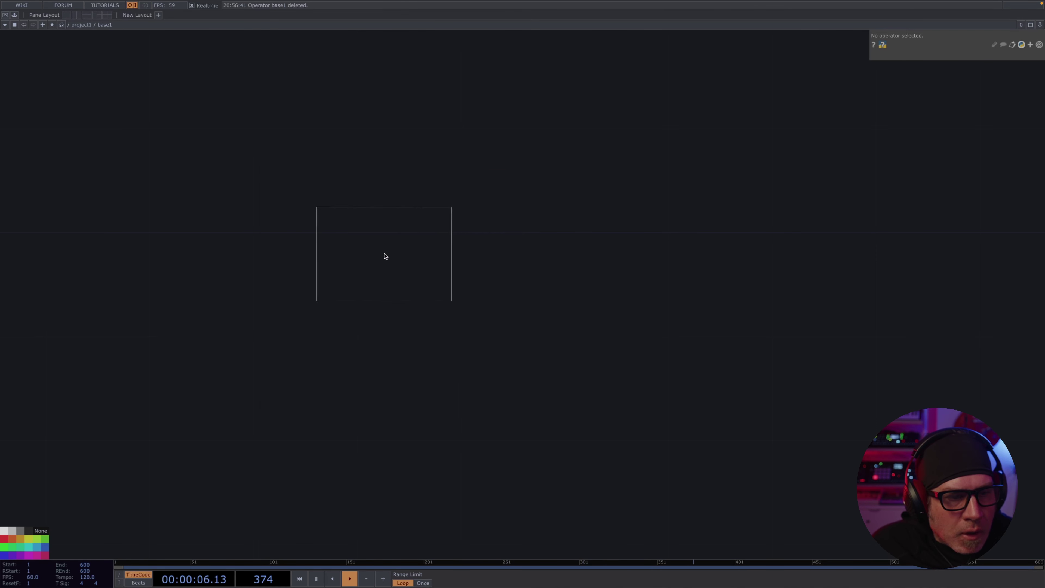
click(385, 256)
click(954, 69)
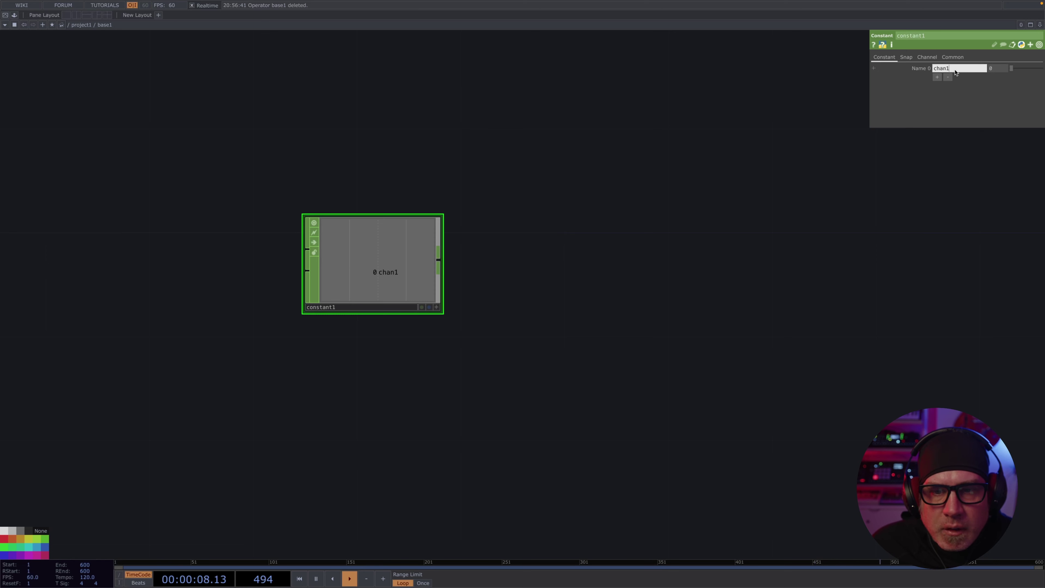
click(941, 78)
click(939, 87)
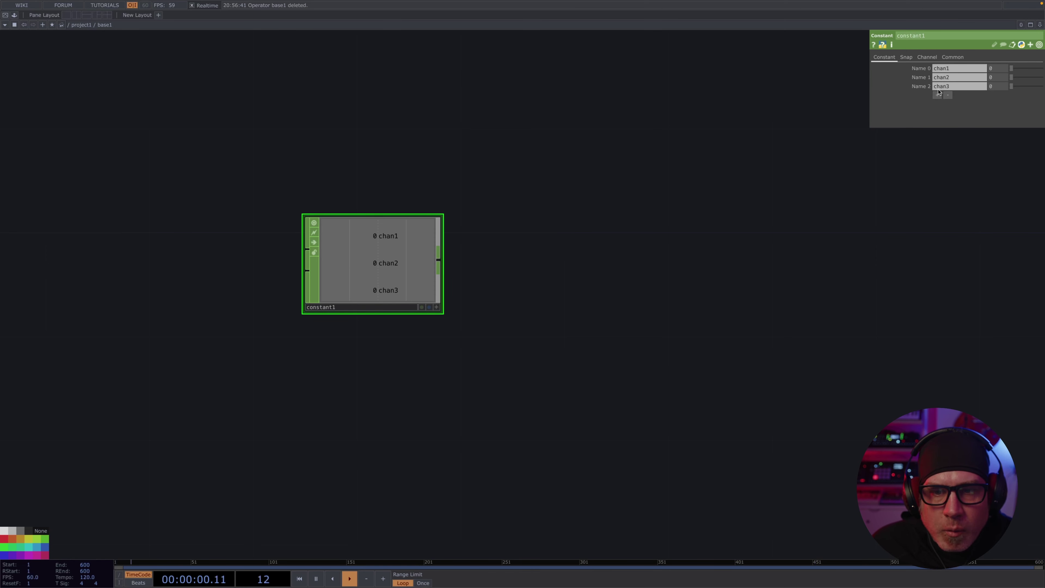
click(937, 96)
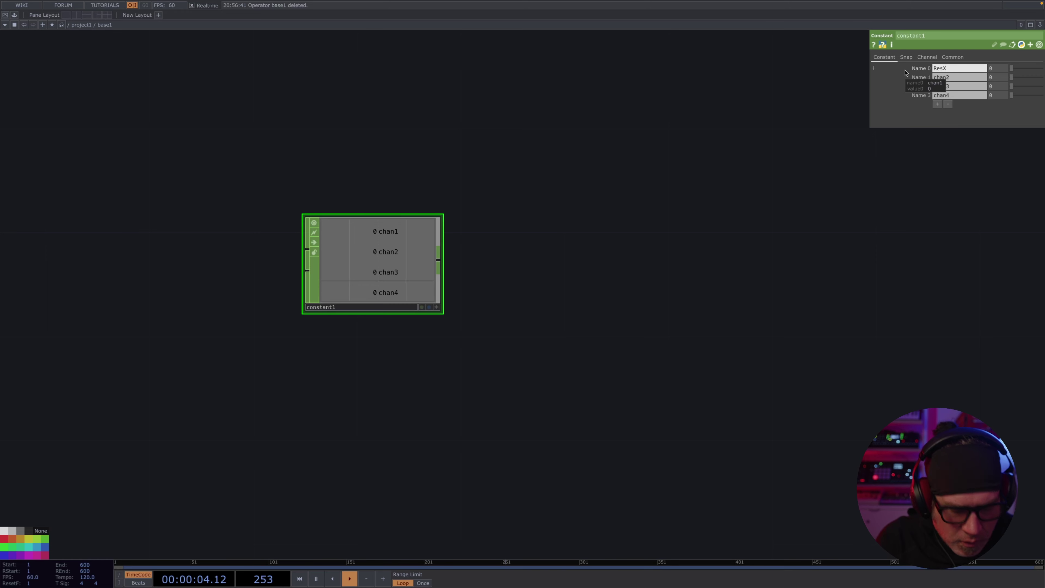
Step: Name the Constant CHOP's four channels ResX, ResY, OutX and OutY
key(Tab)
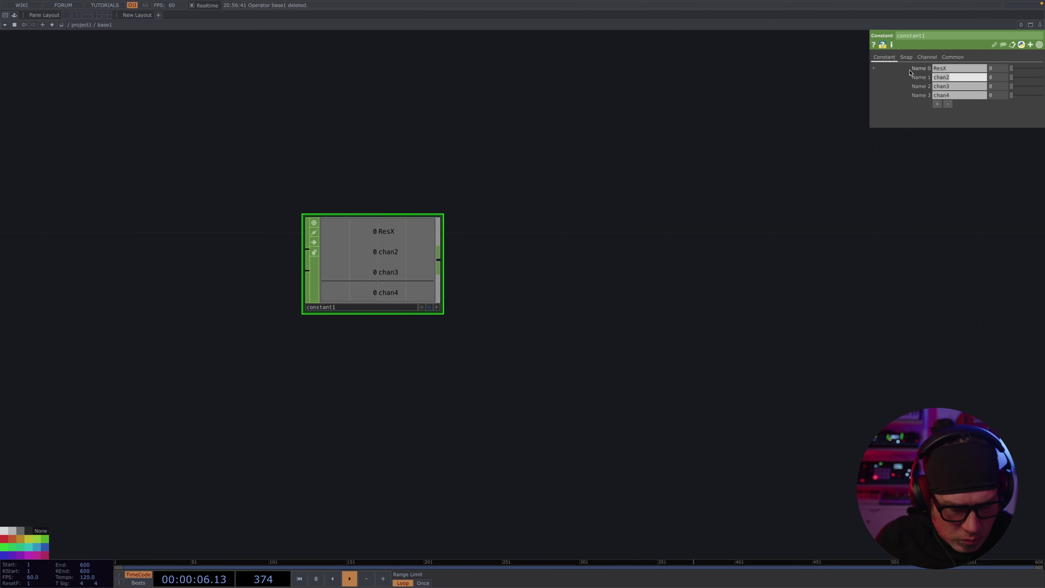
text(ResY)
key(Tab)
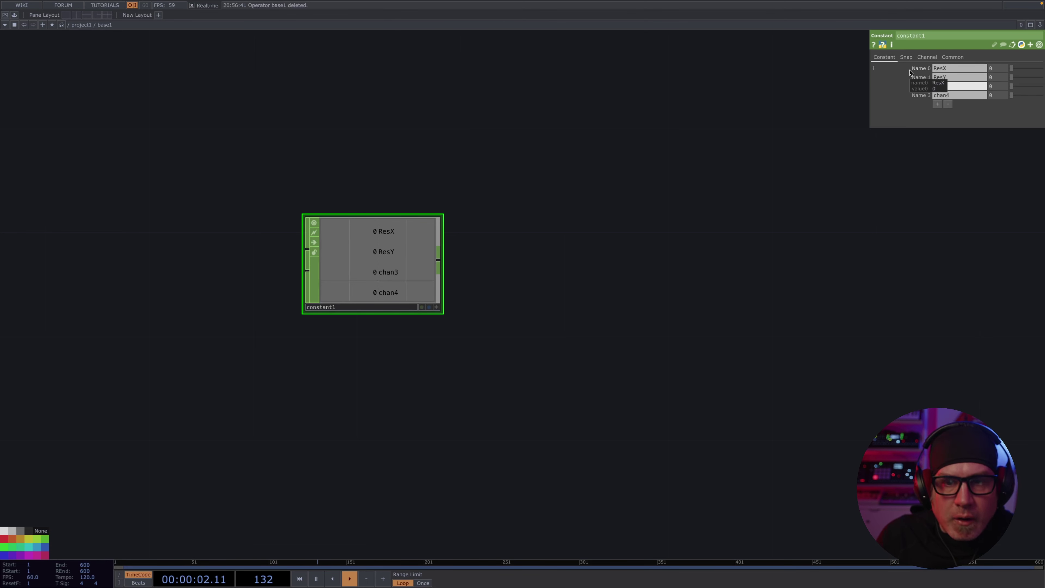
key(Tab)
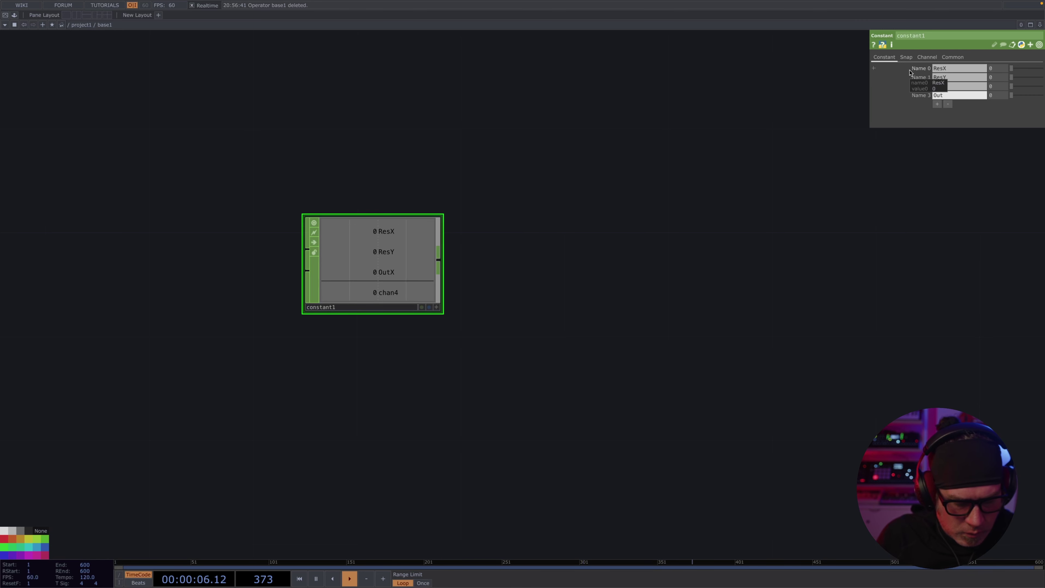
key(Return)
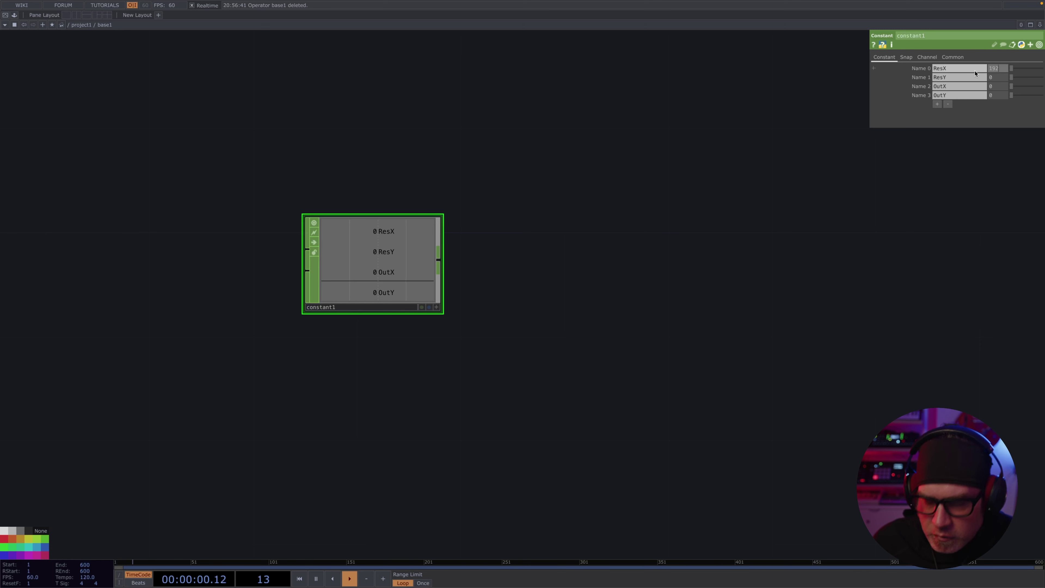
Step: Set ResX and OutX to 1920, ResY and OutY to 1080, and rename the Constant CHOP as Data
key(Tab)
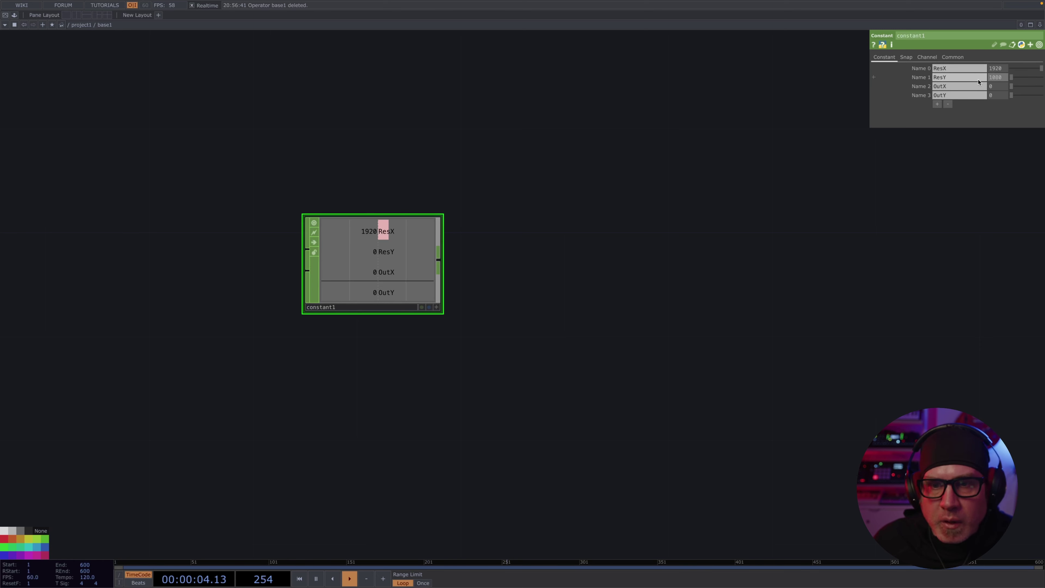
key(Tab)
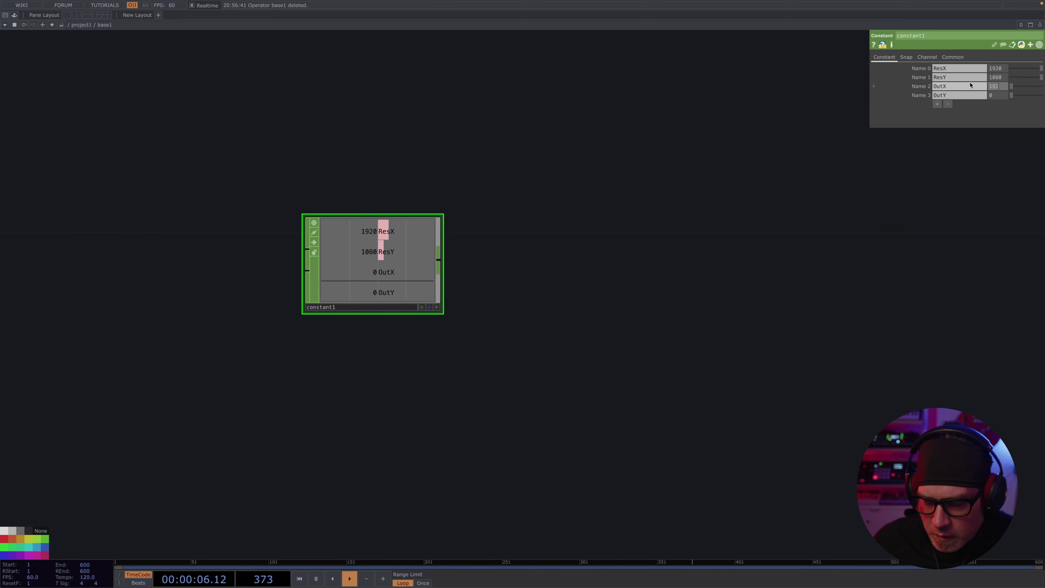
text(1920)
key(Tab)
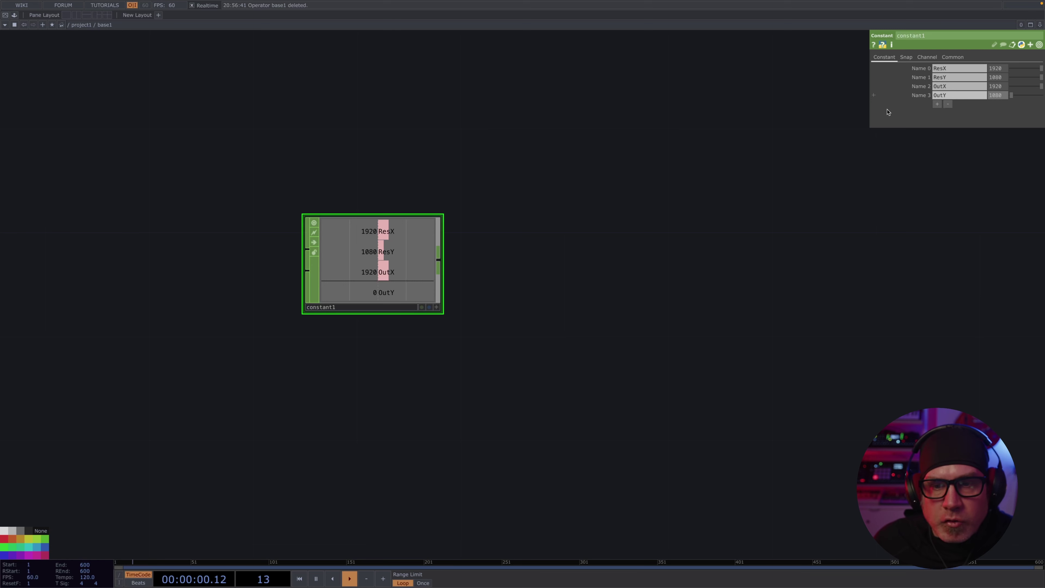
key(Return)
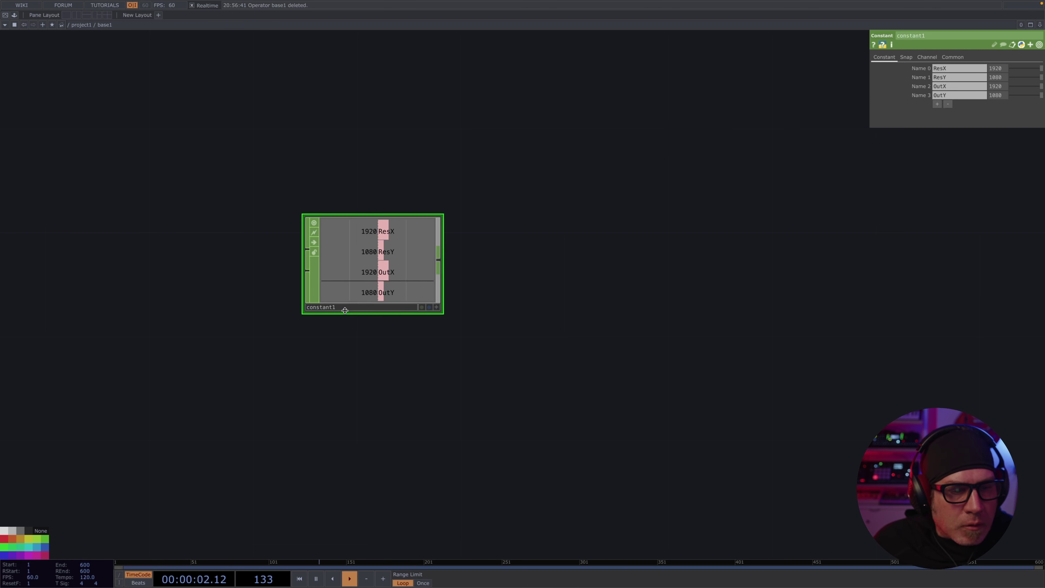
drag(335, 313, 361, 313)
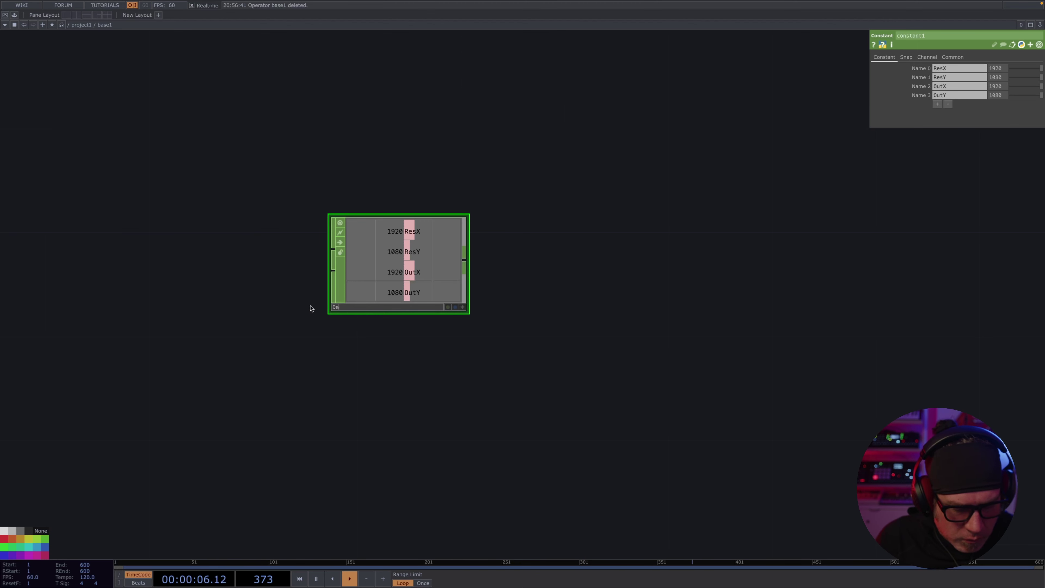
key(Return)
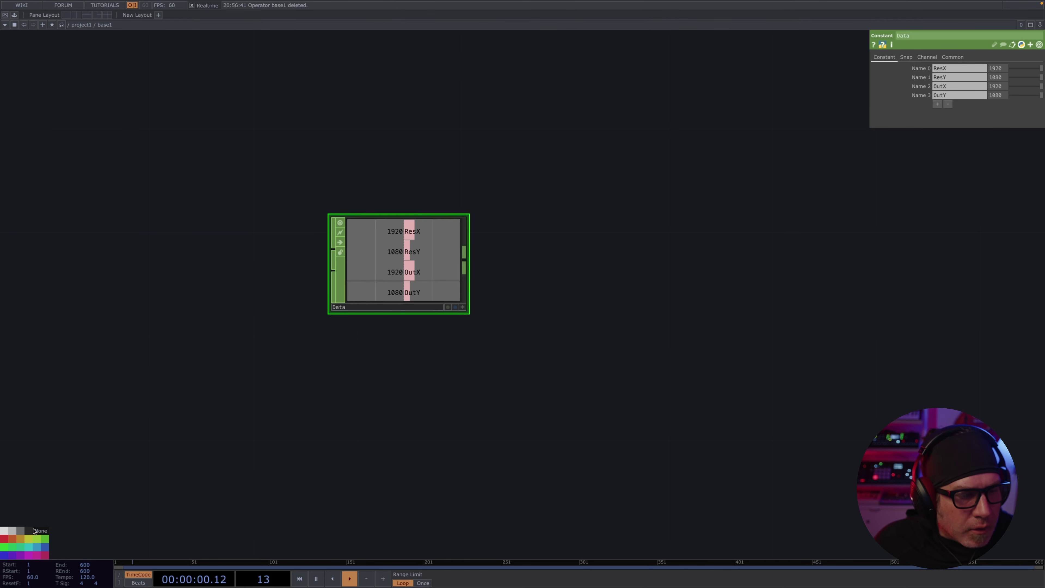
Step: Place an Add SOP below the Data CHOP and turn on its Add Points option
drag(273, 411, 247, 411)
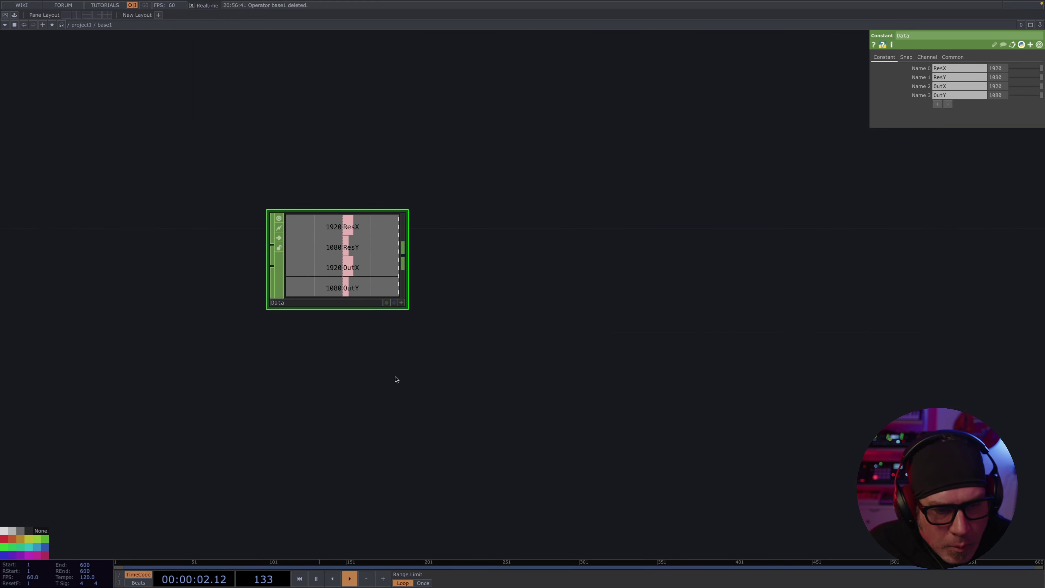
scroll(346, 409, down, 2)
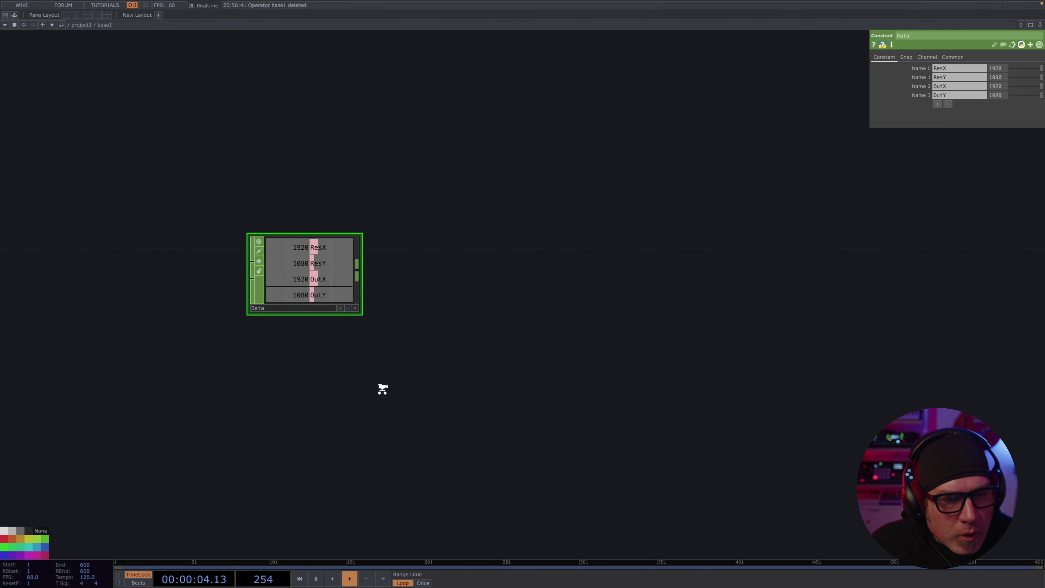
scroll(380, 390, down, 2)
key(Tab)
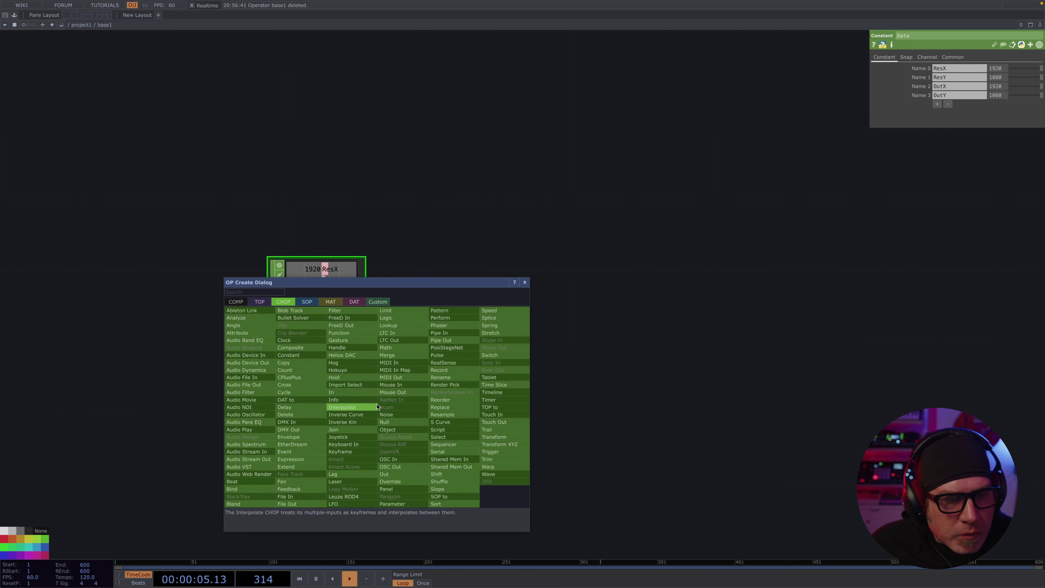
click(307, 302)
click(252, 312)
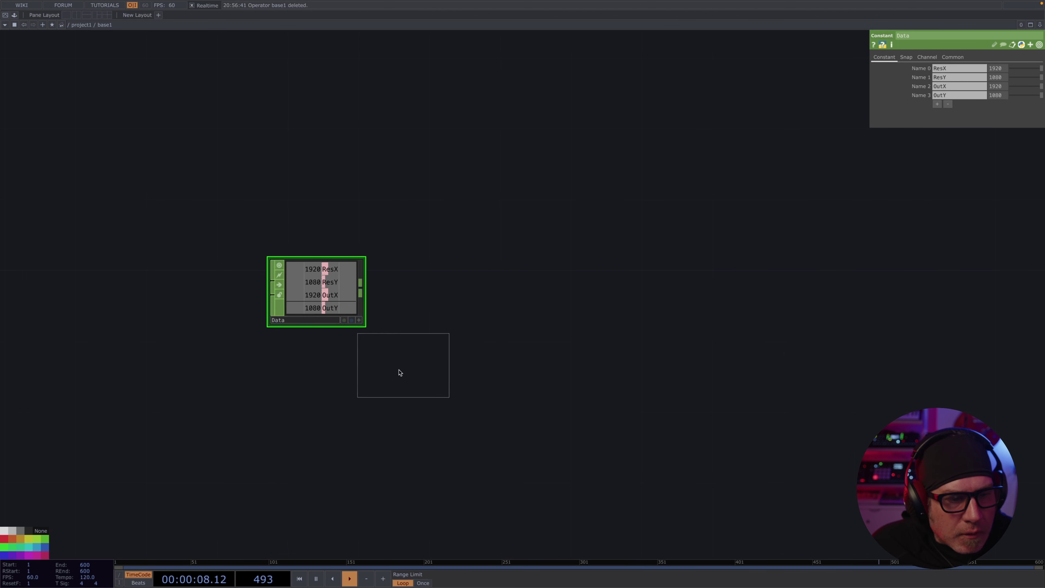
click(391, 388)
drag(484, 385, 406, 399)
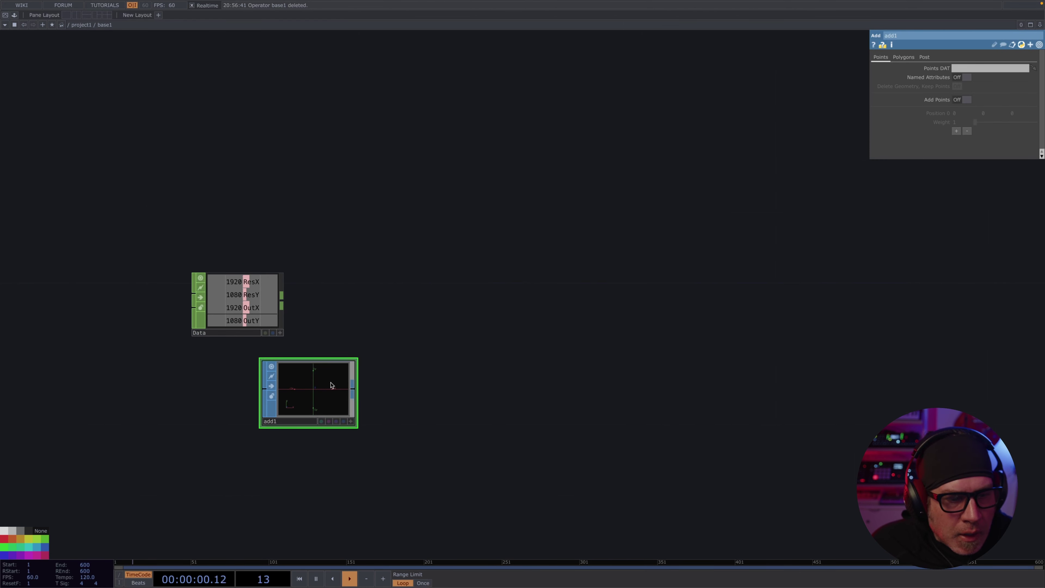
click(968, 100)
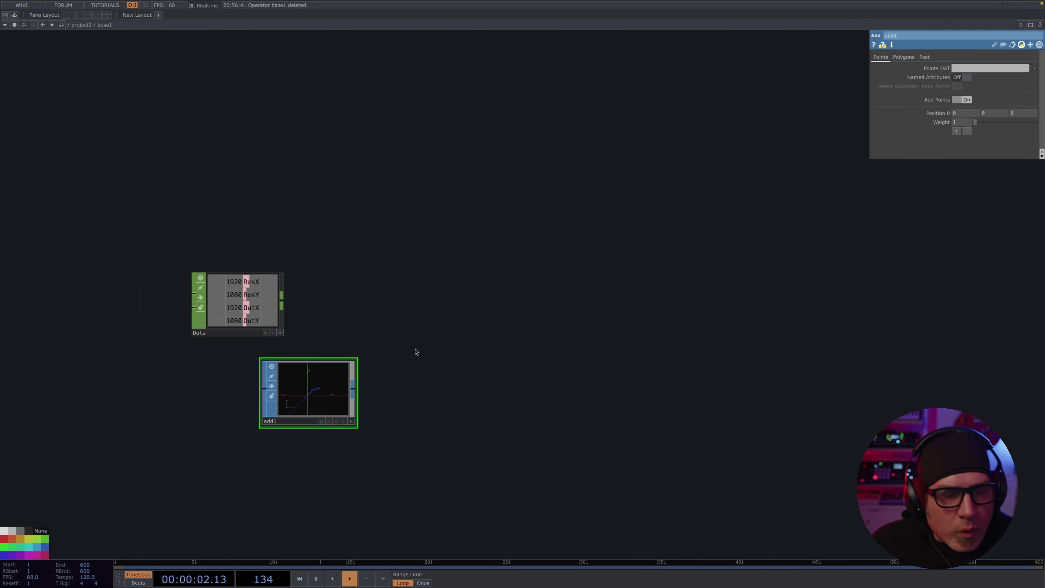
Step: Append a Convert SOP to the Add SOP, converting to Particles Per Point with particle type Render as Point Sprites
click(353, 390)
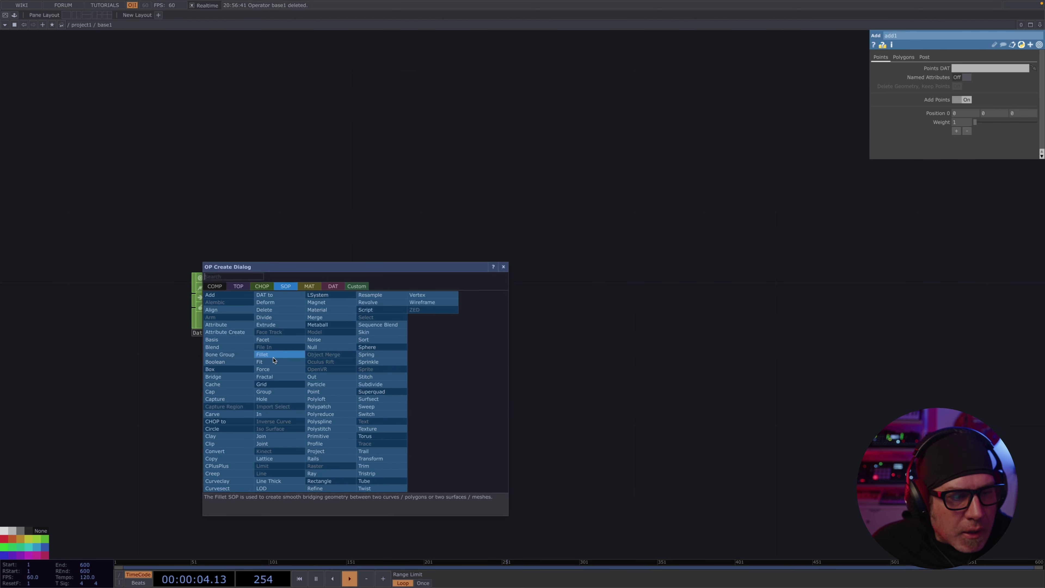
click(214, 452)
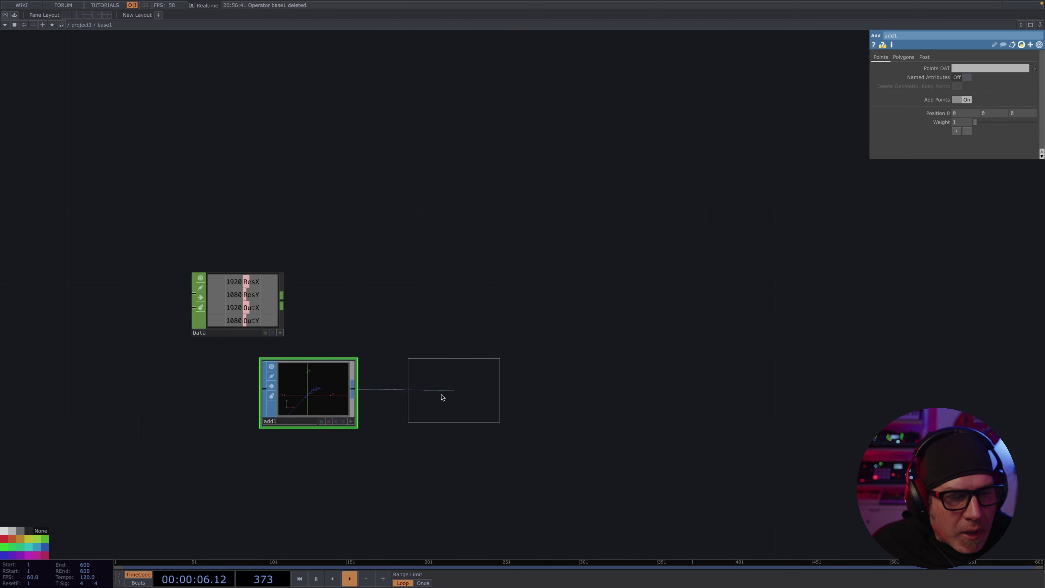
click(428, 396)
drag(560, 362, 483, 344)
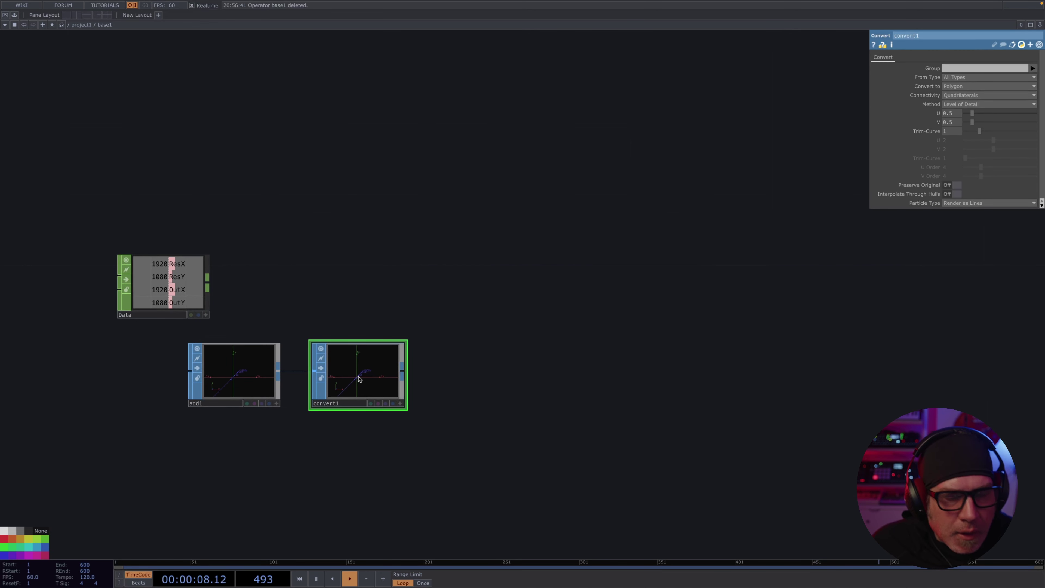
click(948, 86)
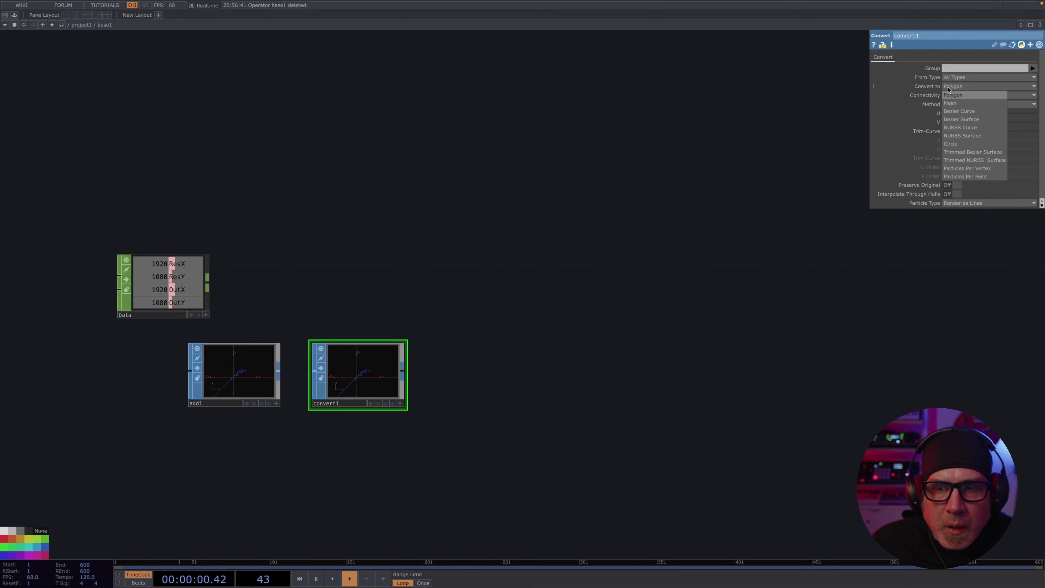
click(955, 176)
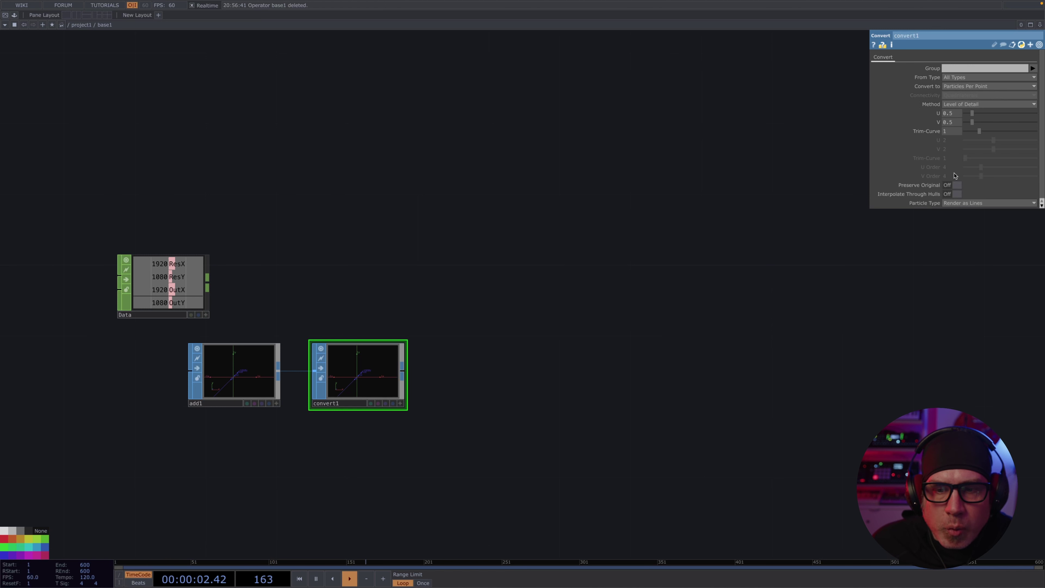
click(963, 205)
click(962, 219)
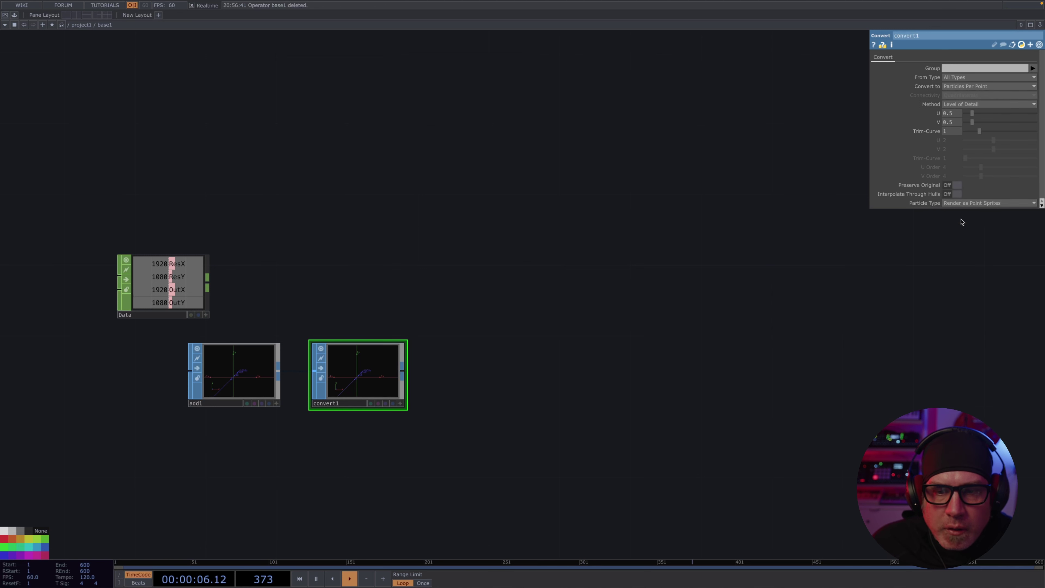
Step: Append a Null SOP to the Convert SOP and connect a Geometry COMP to the Null's output
right_click(401, 374)
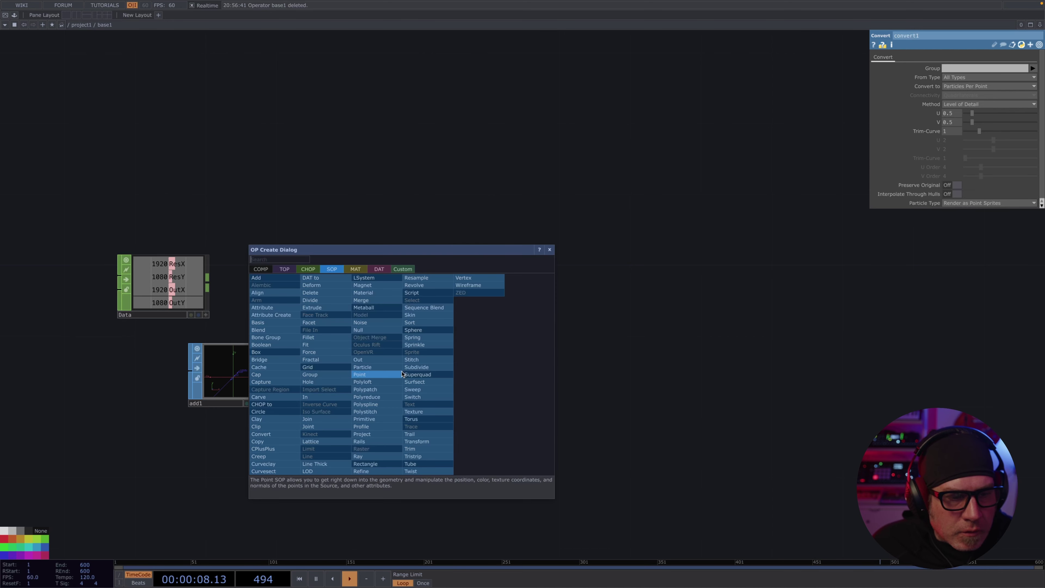
click(379, 331)
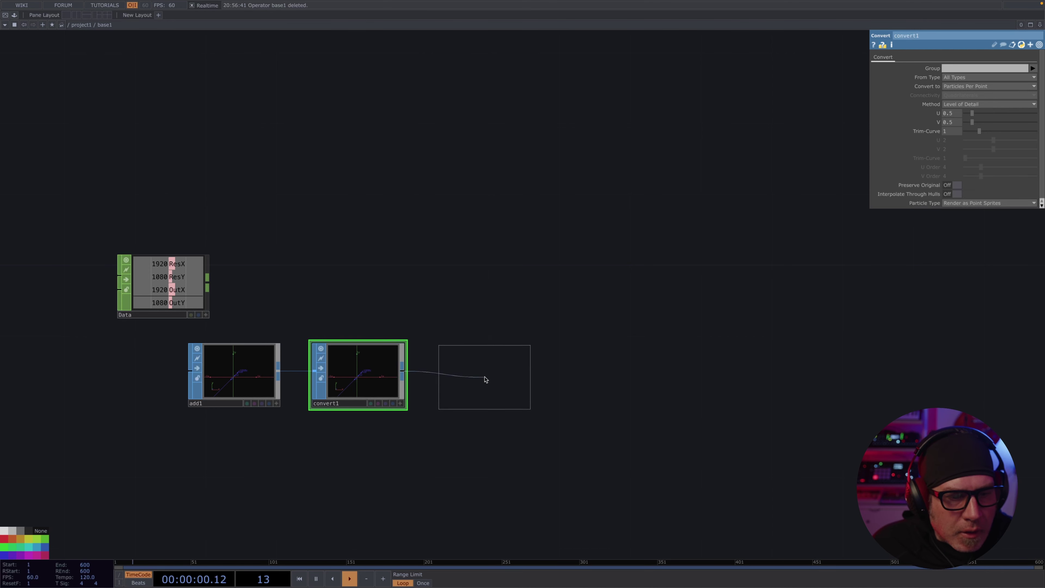
click(520, 371)
right_click(526, 372)
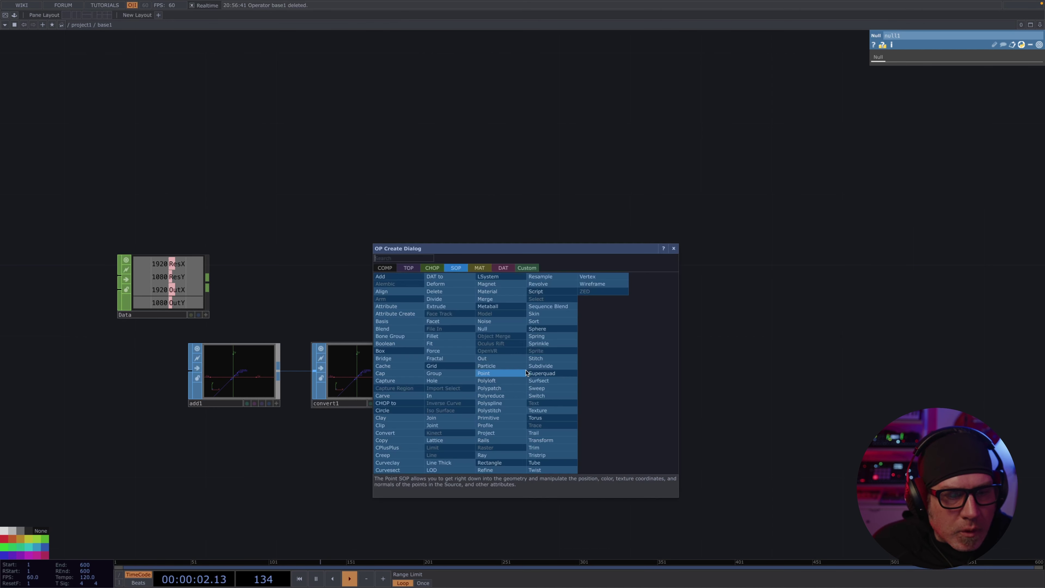
click(385, 267)
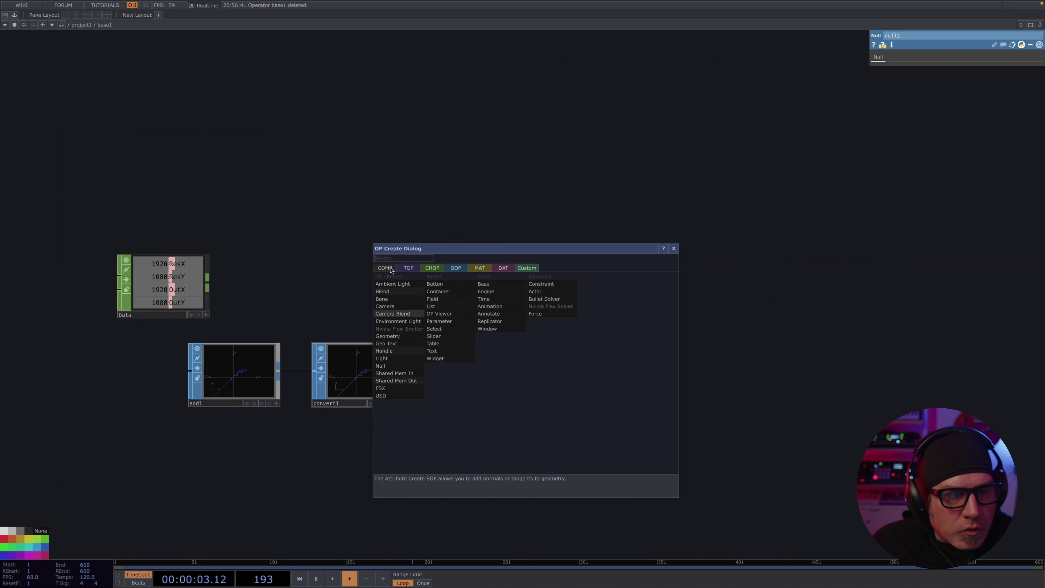
click(389, 336)
click(624, 375)
Step: Place a Camera COMP above the Geometry COMP
drag(587, 283, 537, 263)
double_click(548, 251)
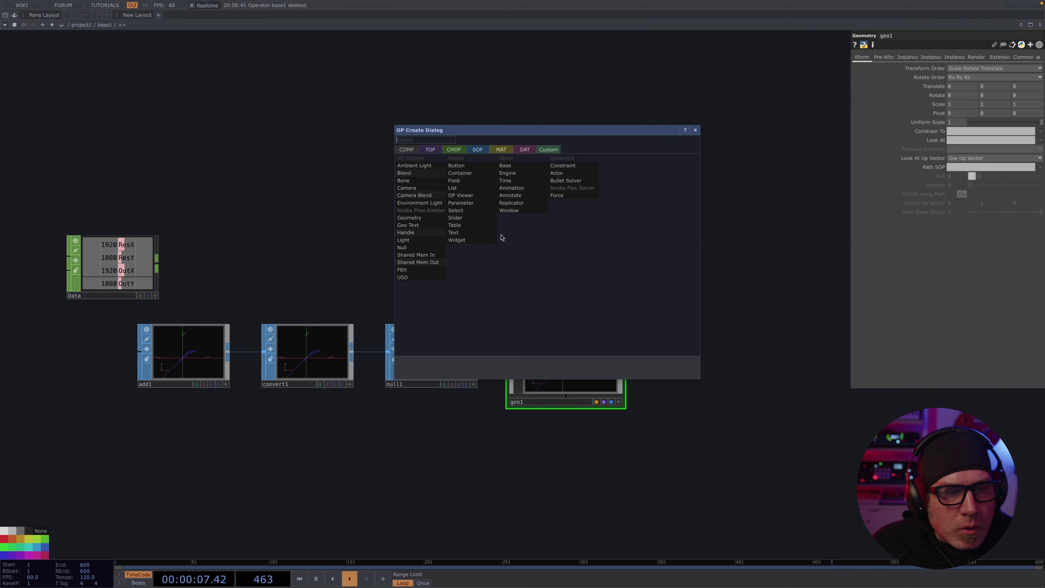
click(419, 188)
click(562, 245)
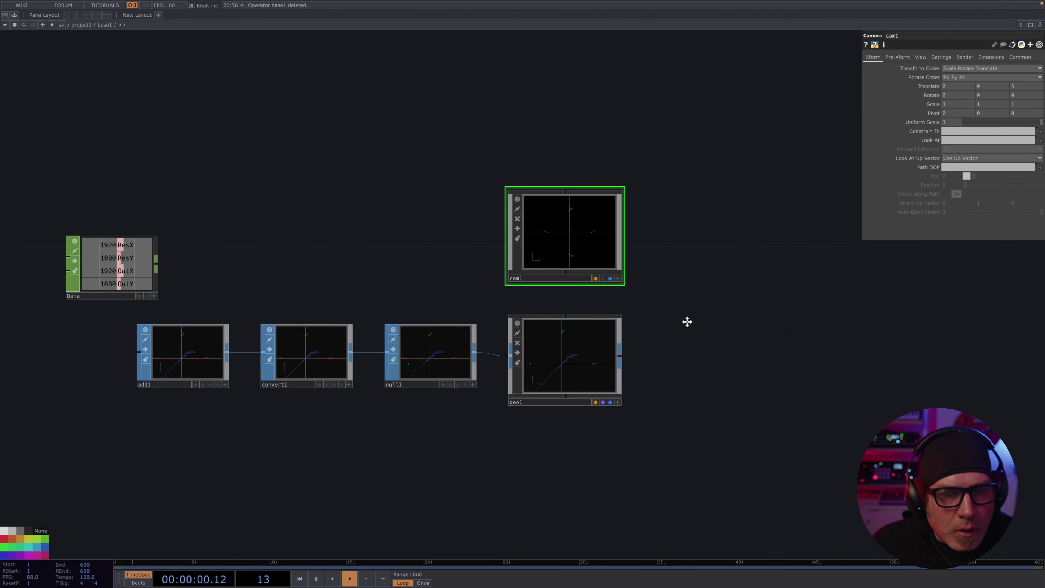
Step: Add a Render TOP beside the Geometry COMP to render the scene through the camera
drag(737, 322, 621, 322)
double_click(620, 322)
click(519, 217)
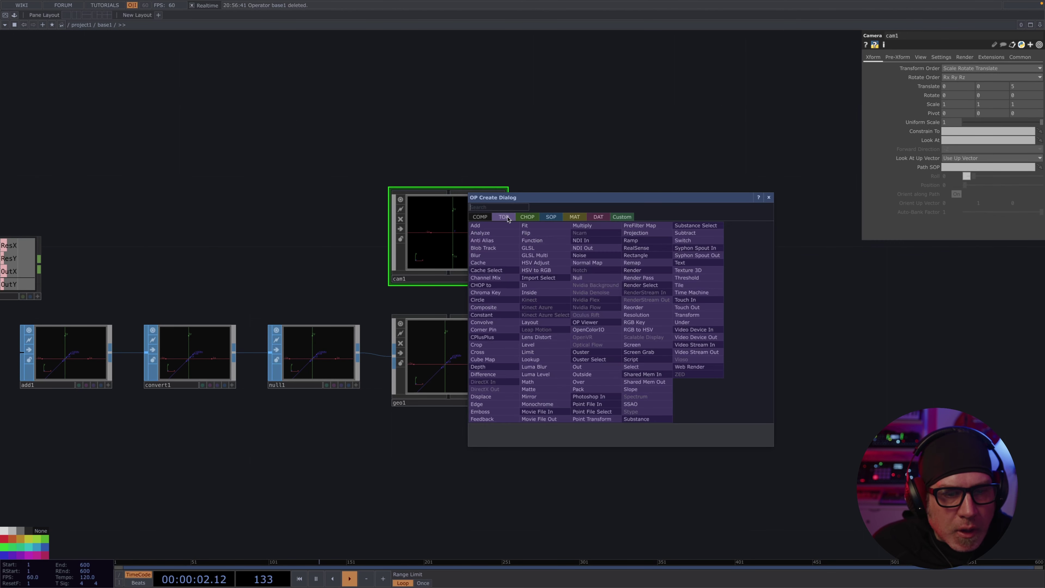
click(639, 278)
click(617, 357)
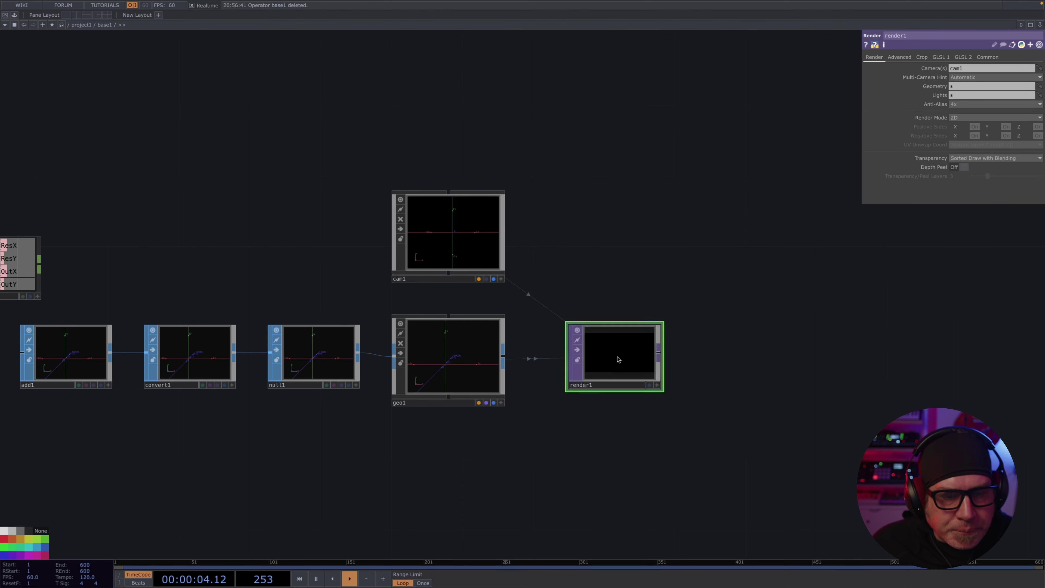
Step: Place a Point Sprite MAT above the Null SOP, next to the Camera COMP
drag(610, 265, 738, 260)
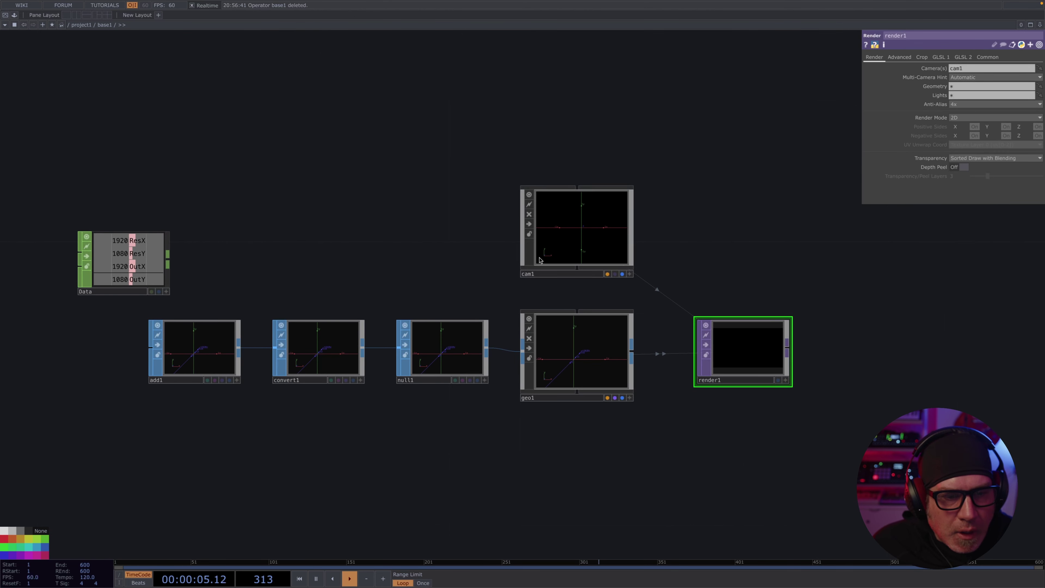
scroll(430, 230, up, 2)
double_click(428, 226)
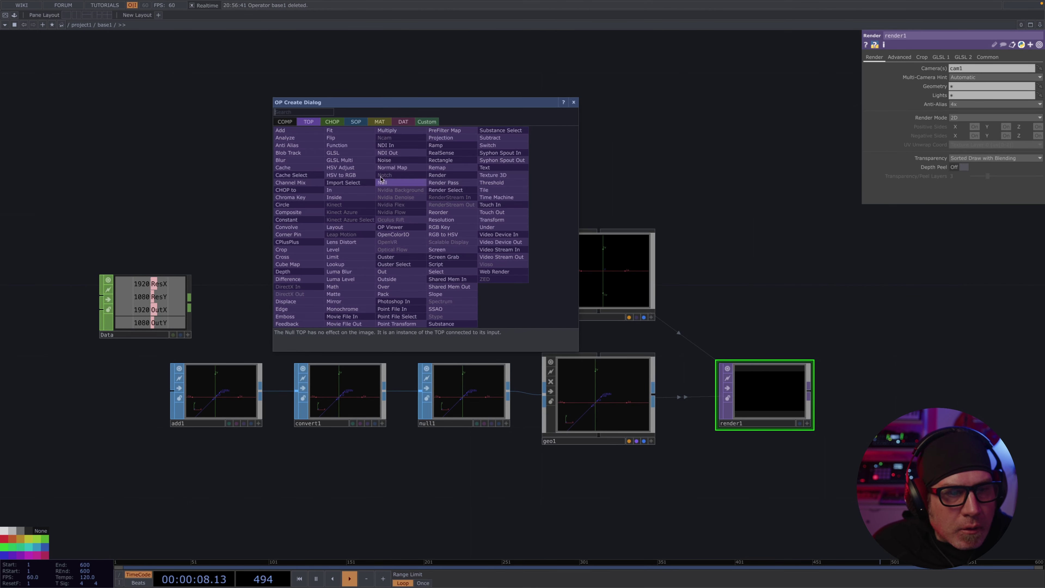
click(380, 122)
click(296, 197)
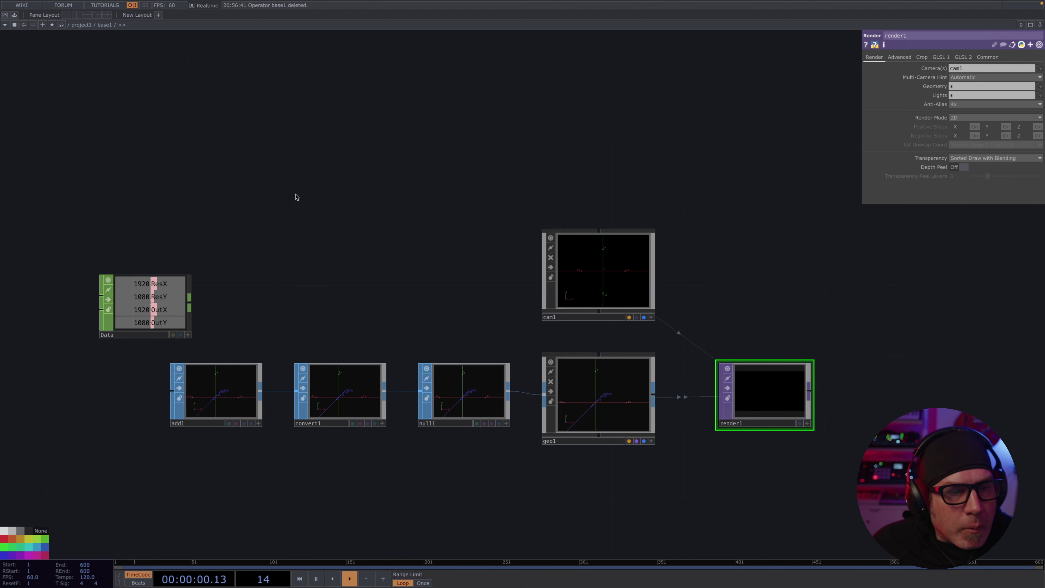
click(463, 284)
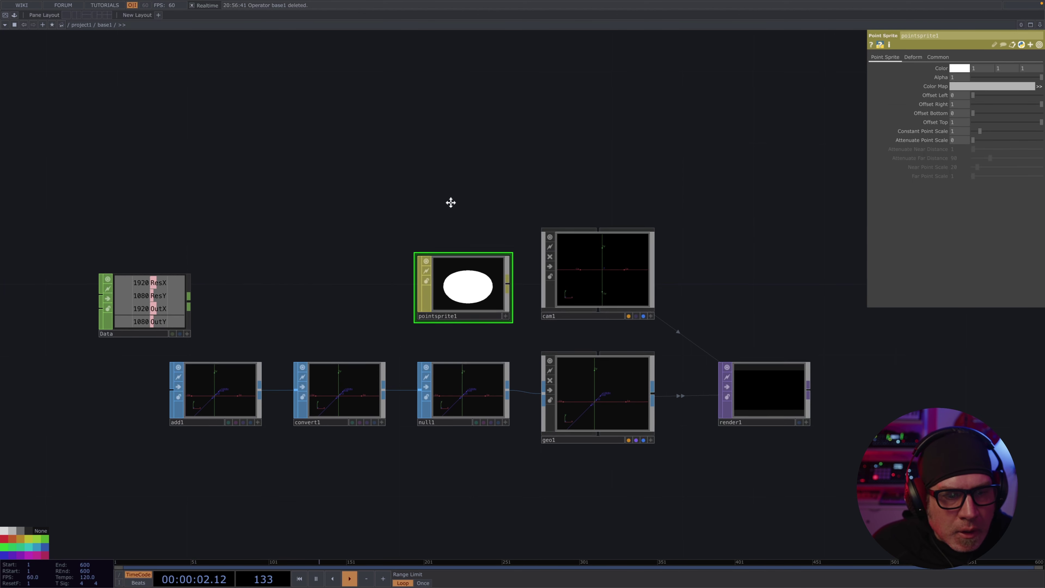
Step: Assign the Point Sprite MAT to the Geometry COMP as its material
drag(451, 202, 412, 170)
drag(425, 260, 553, 352)
click(552, 348)
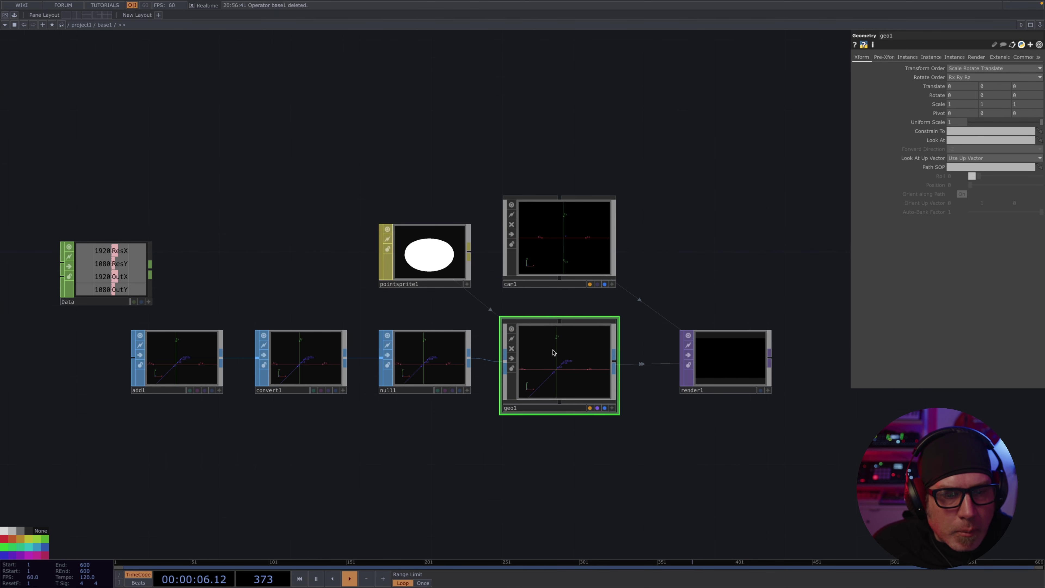
Step: Connect an Out TOP to the Render TOP, leaving a wide gap between them for more operators
drag(652, 261, 436, 286)
drag(581, 259, 458, 207)
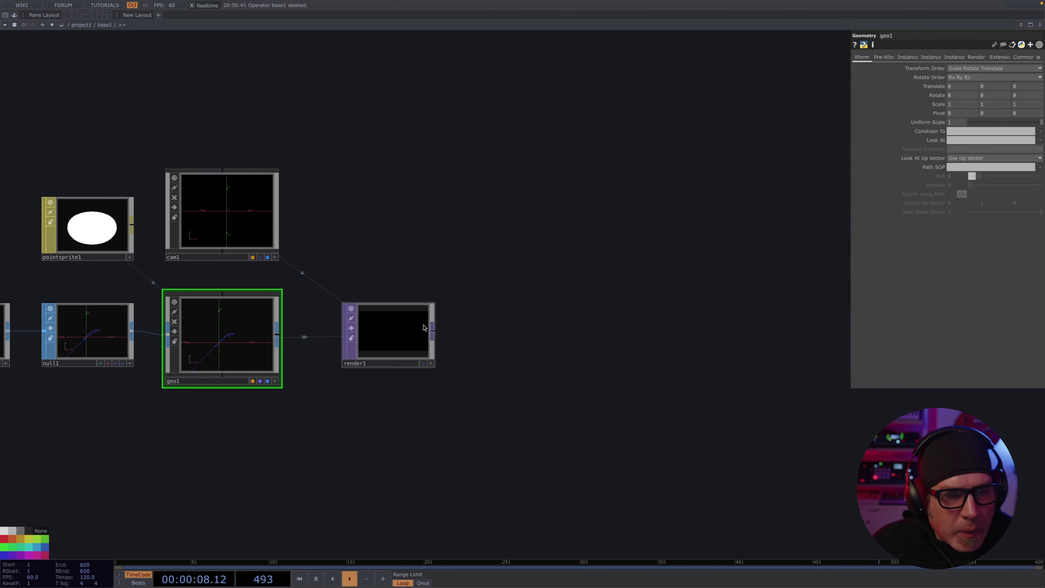
click(434, 334)
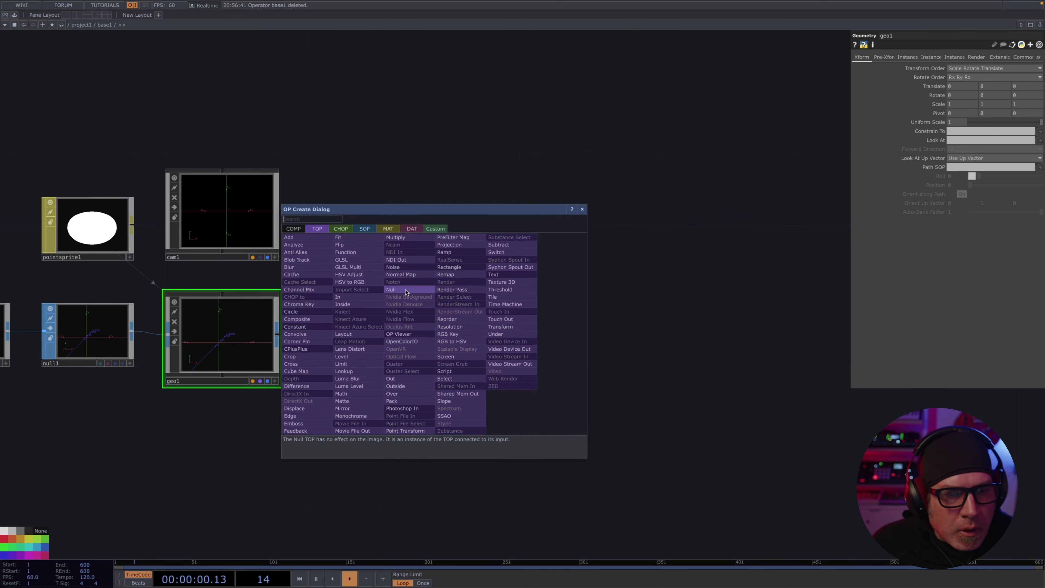
click(390, 379)
click(781, 335)
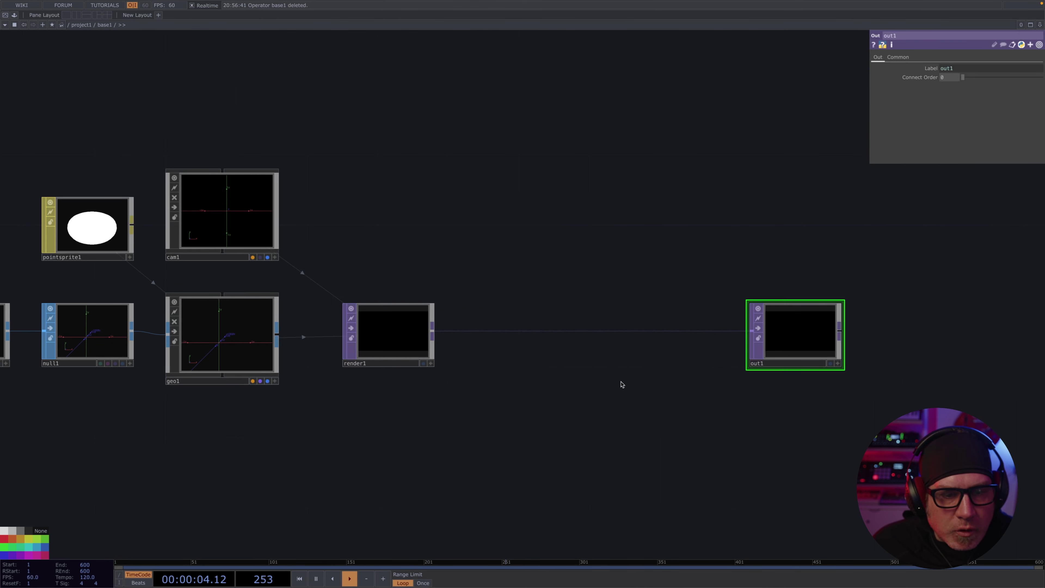
Step: Insert a Transform TOP before the Out TOP, with black background at alpha 1 and Comp Over Background Color on
drag(620, 385, 502, 405)
drag(672, 341, 806, 341)
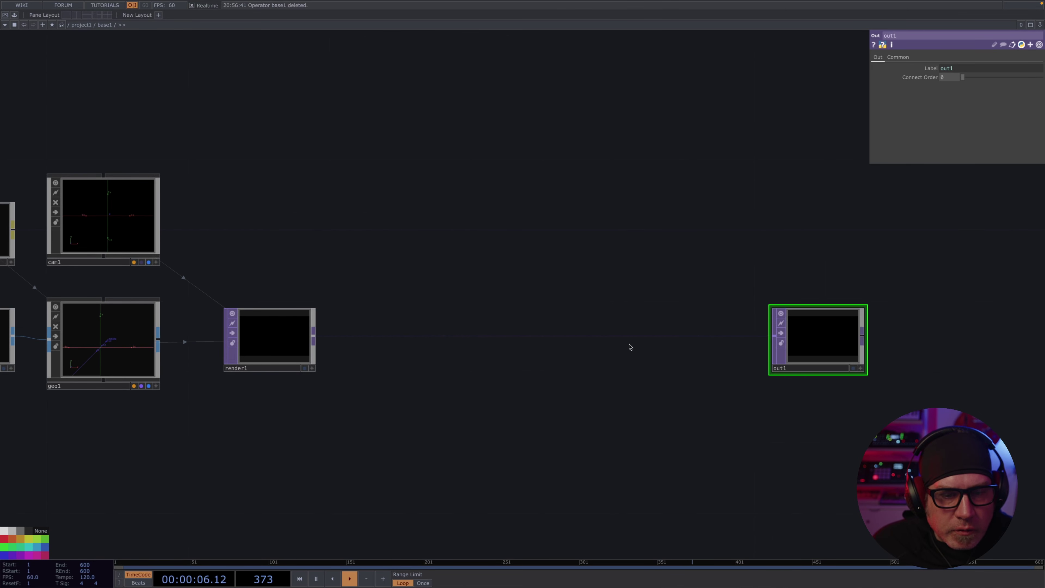
right_click(630, 336)
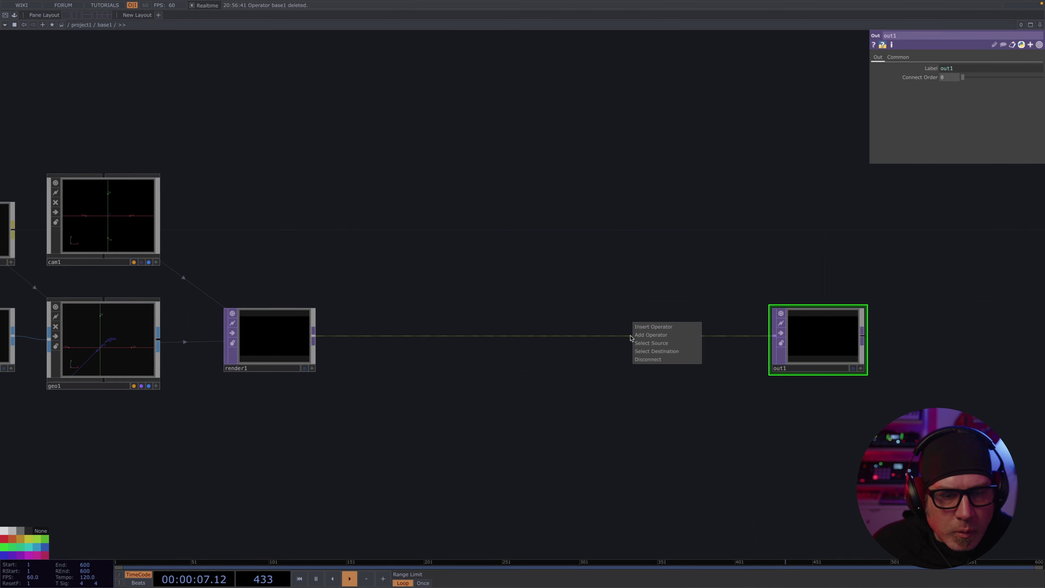
click(651, 327)
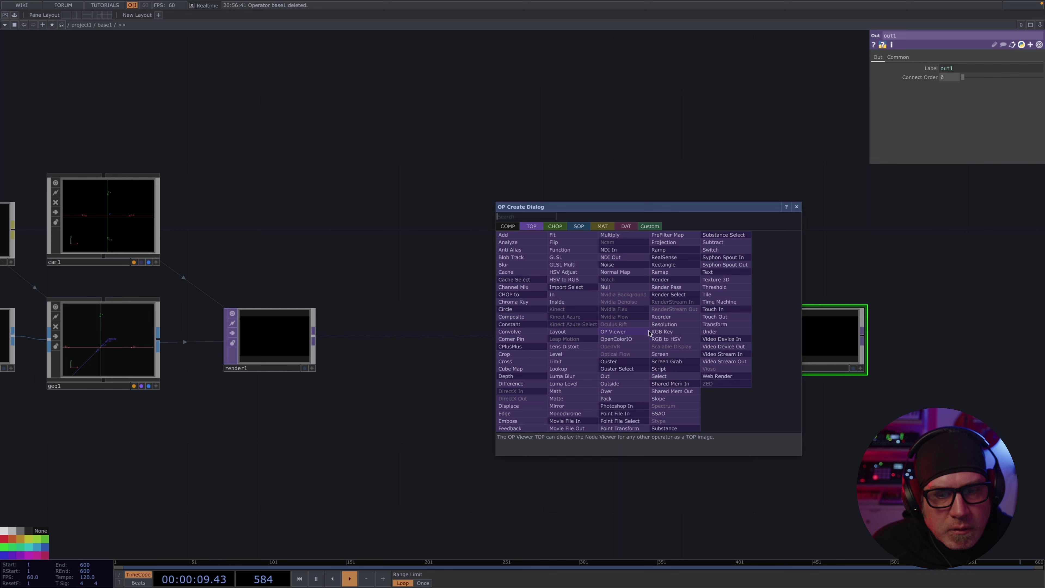
click(720, 324)
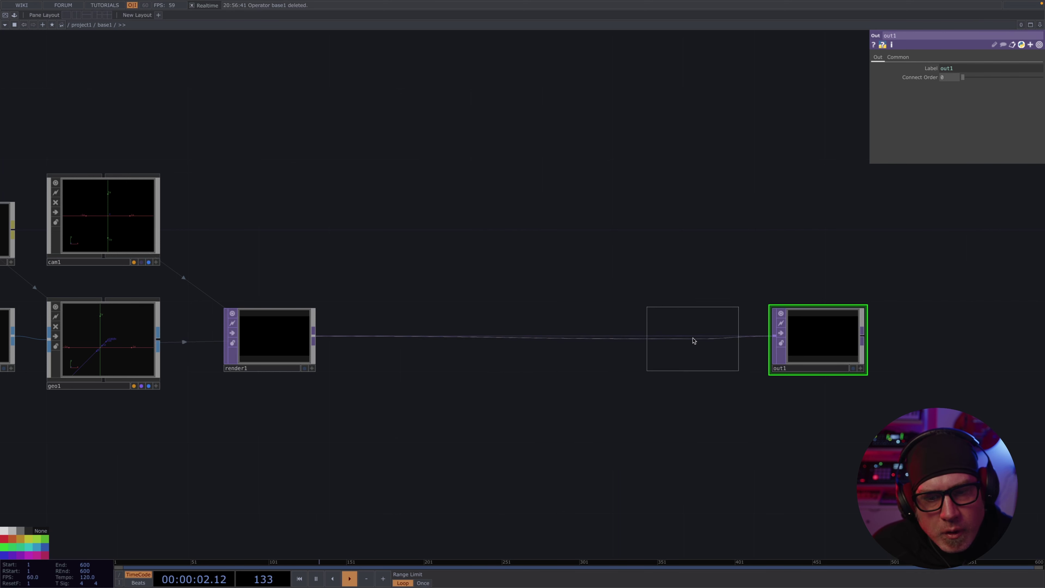
click(687, 341)
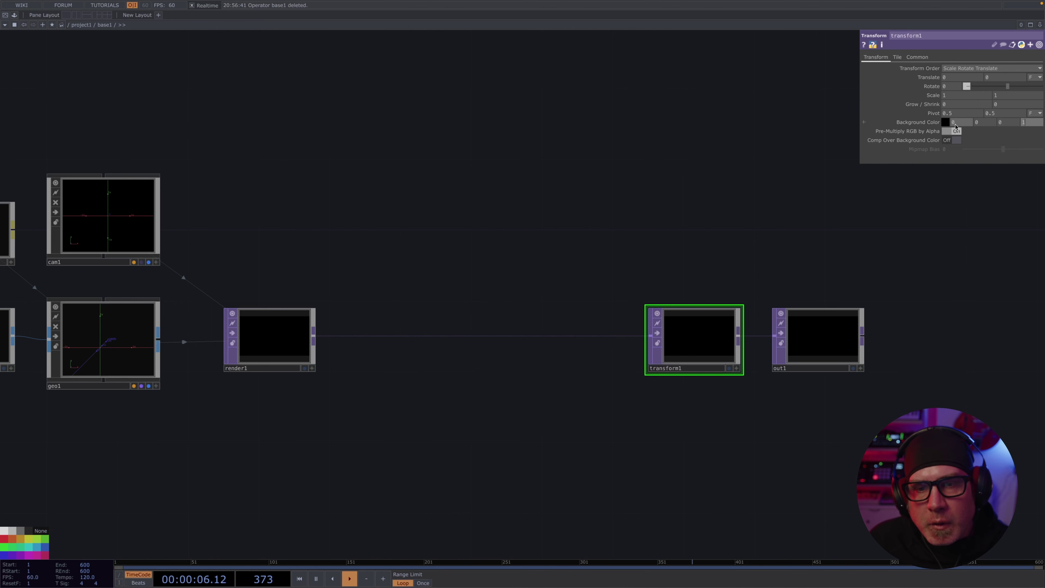
click(954, 140)
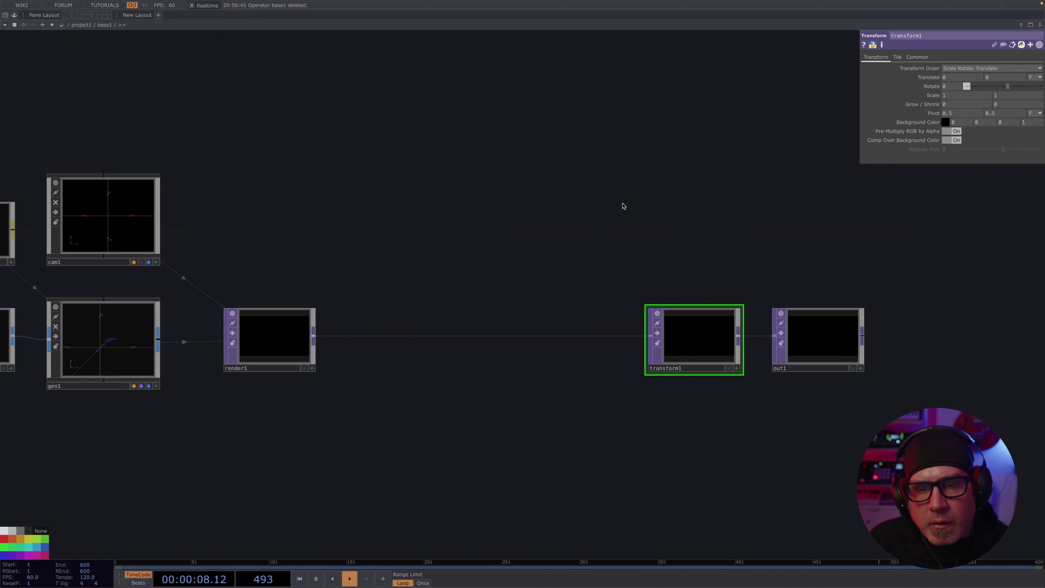
Step: Display the Out TOP's image as the network editor's background
drag(623, 203, 731, 206)
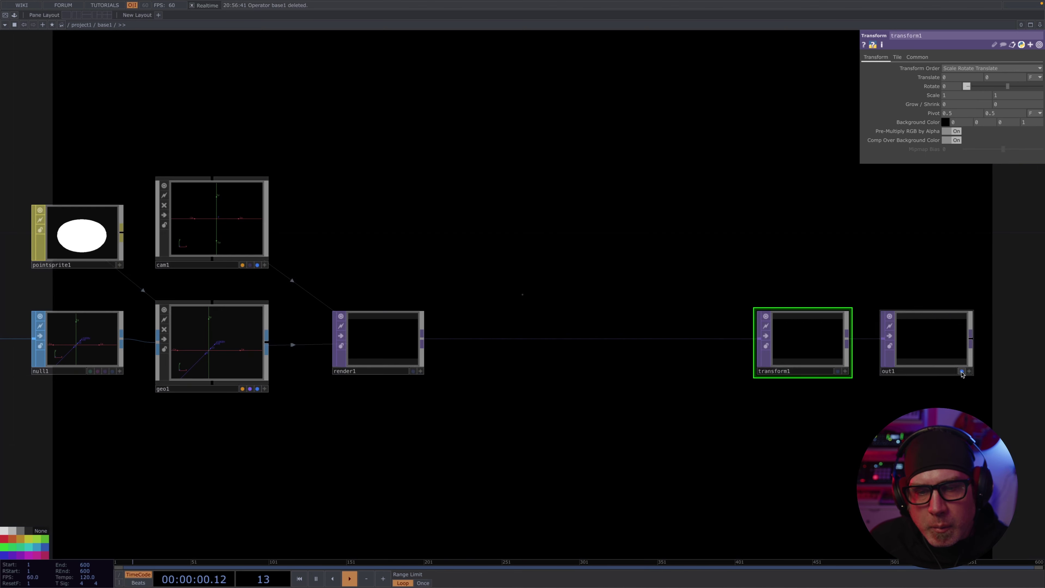
drag(571, 248, 805, 252)
scroll(702, 258, down, 2)
scroll(701, 258, down, 1)
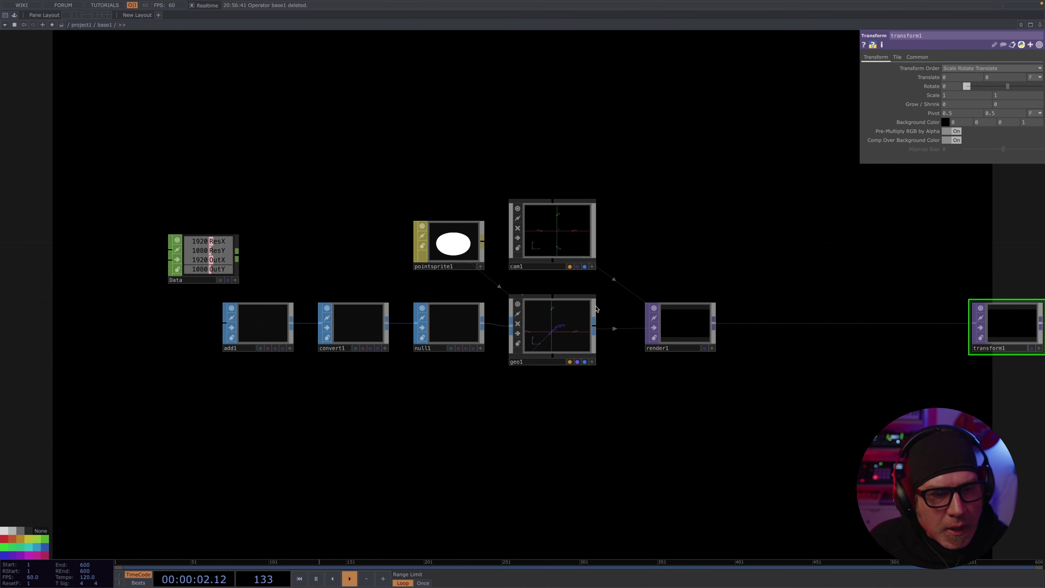
key(h)
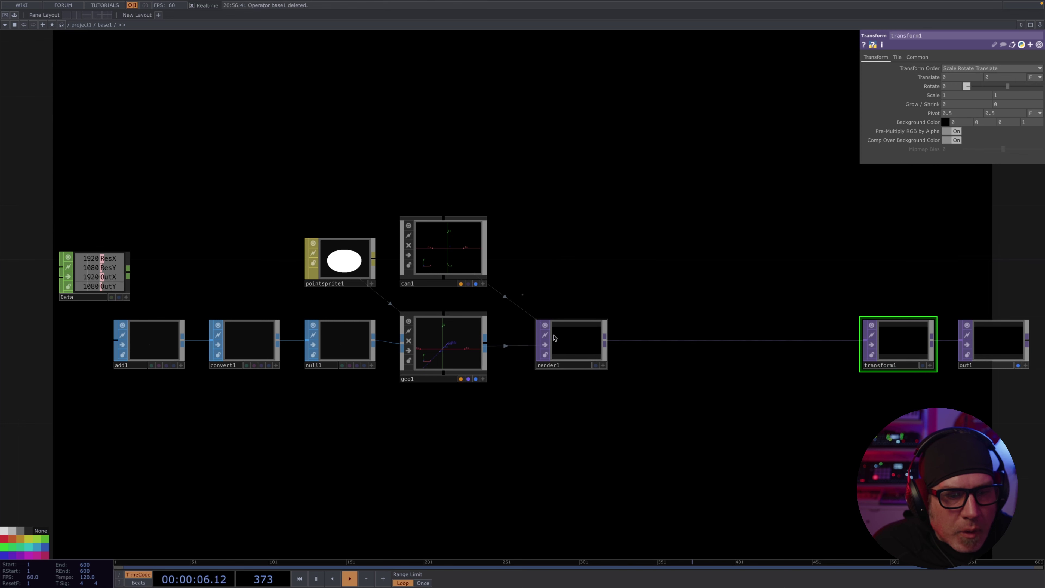
Step: Drive the Render TOP's resolution width and height with the Data CHOP's ResX and ResY channels, using the CHOP's floating viewer
click(574, 342)
drag(549, 240, 667, 233)
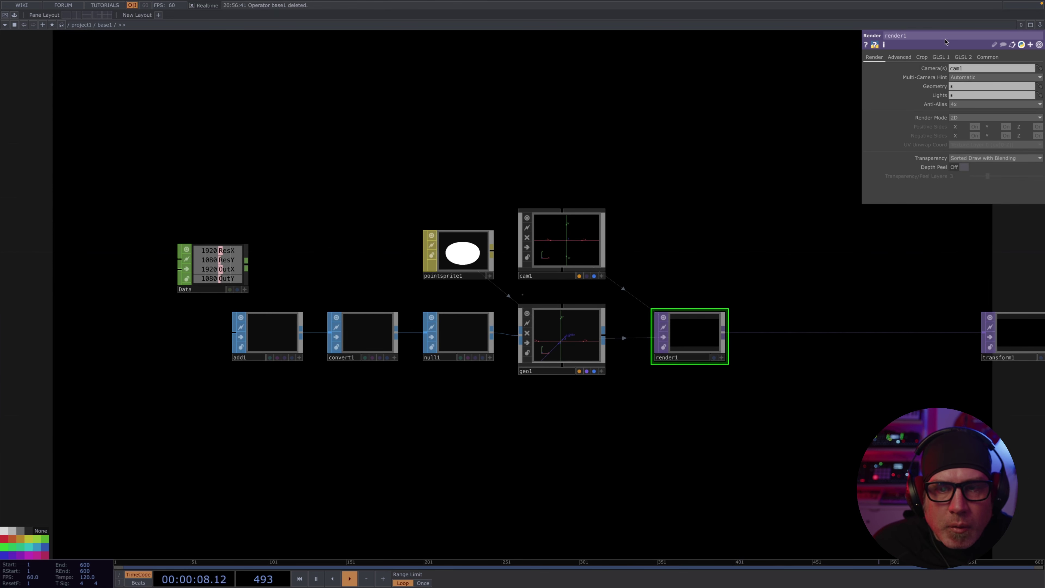
click(983, 57)
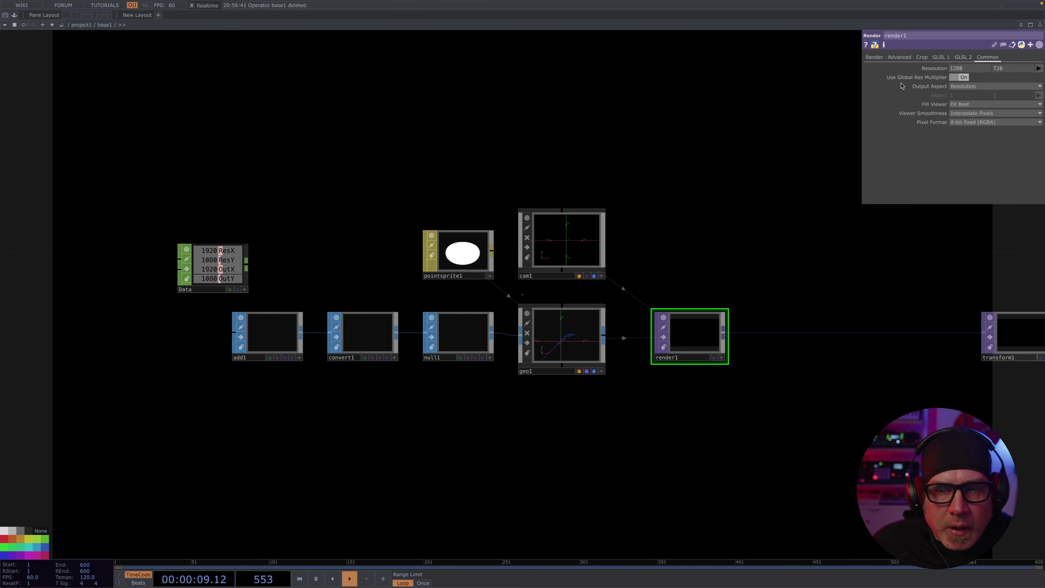
right_click(210, 268)
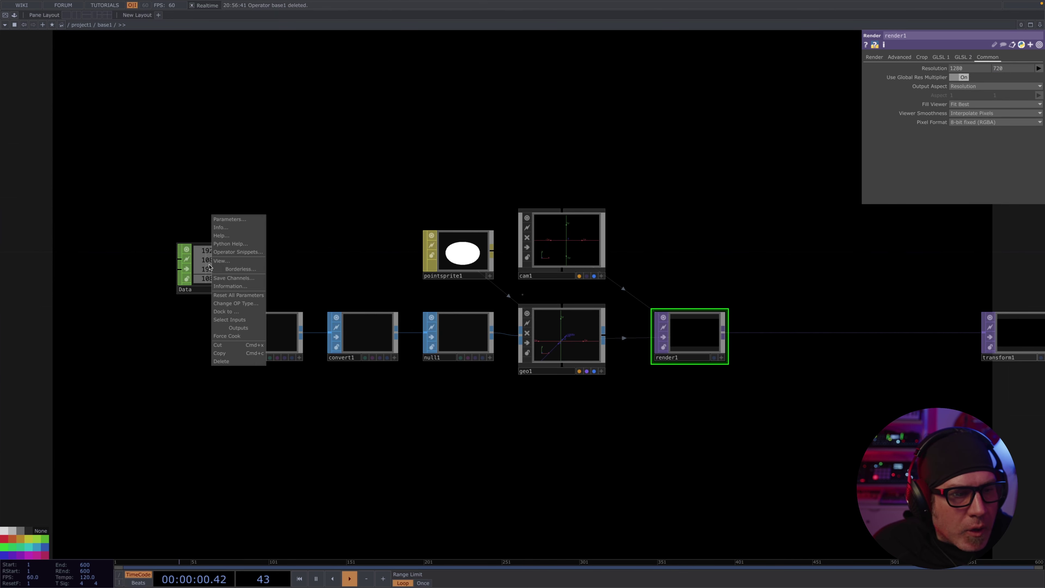
click(231, 262)
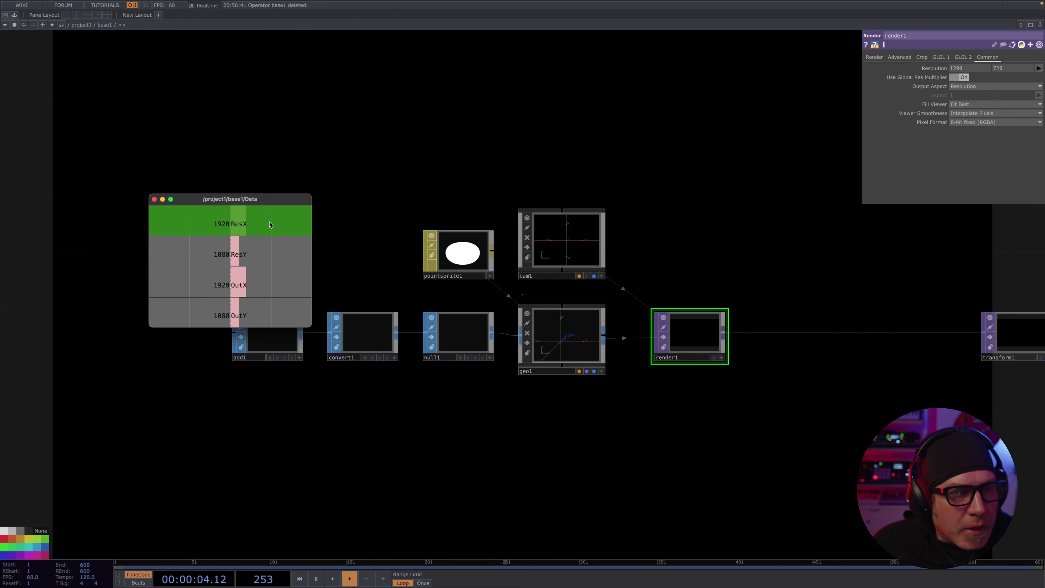
drag(271, 203, 957, 68)
click(963, 64)
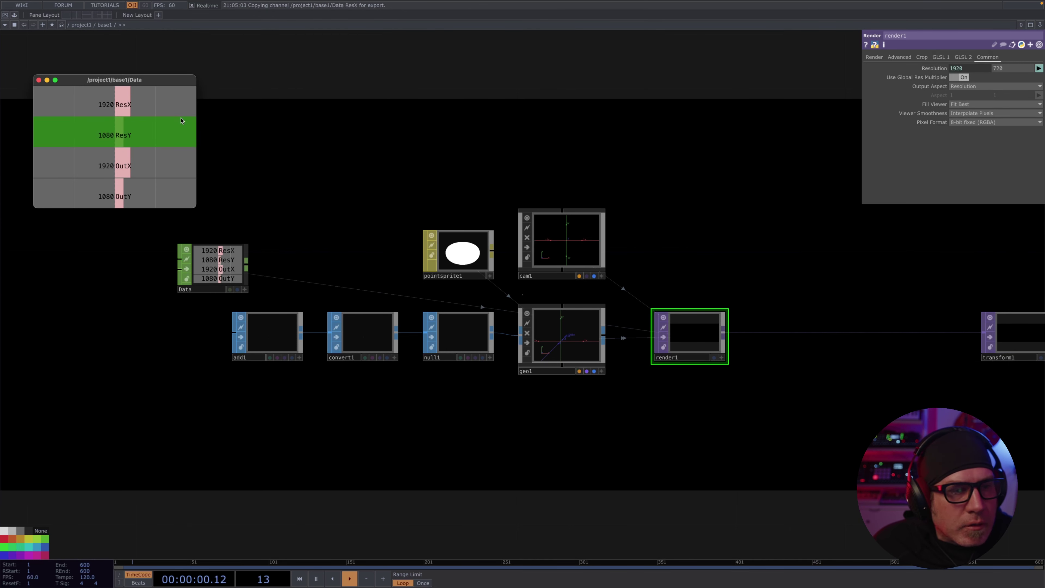
drag(138, 140, 1018, 65)
Step: Place a Ramp TOP below the Add SOP as the start of a new chain
drag(493, 151, 523, 142)
scroll(486, 163, down, 4)
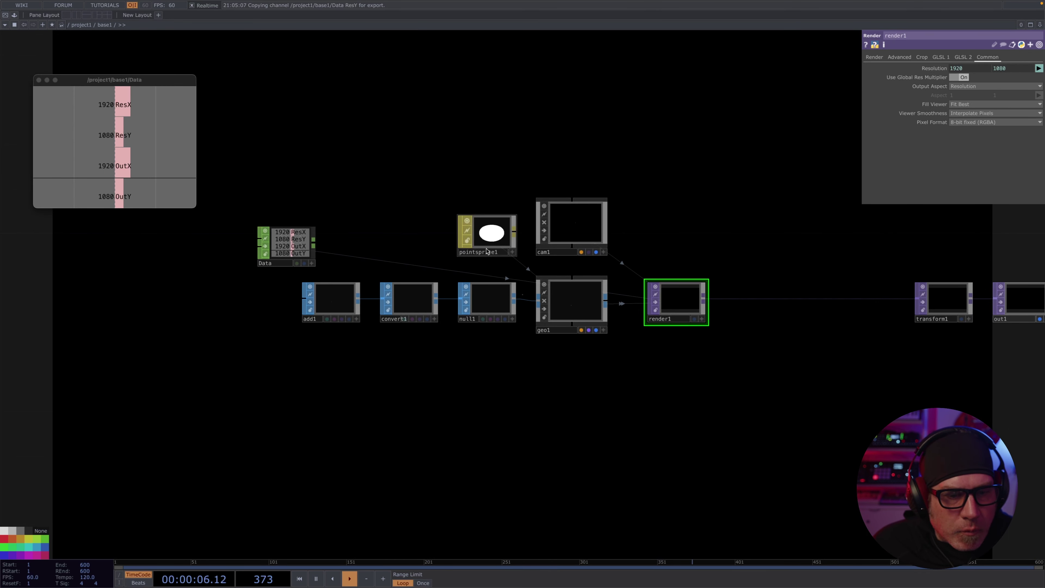
drag(459, 464, 392, 409)
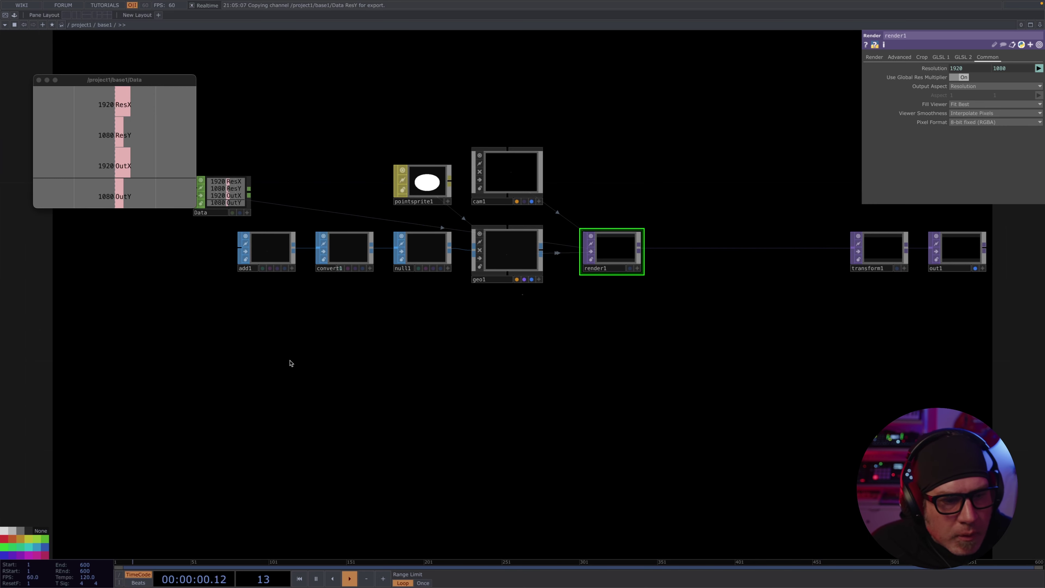
key(Tab)
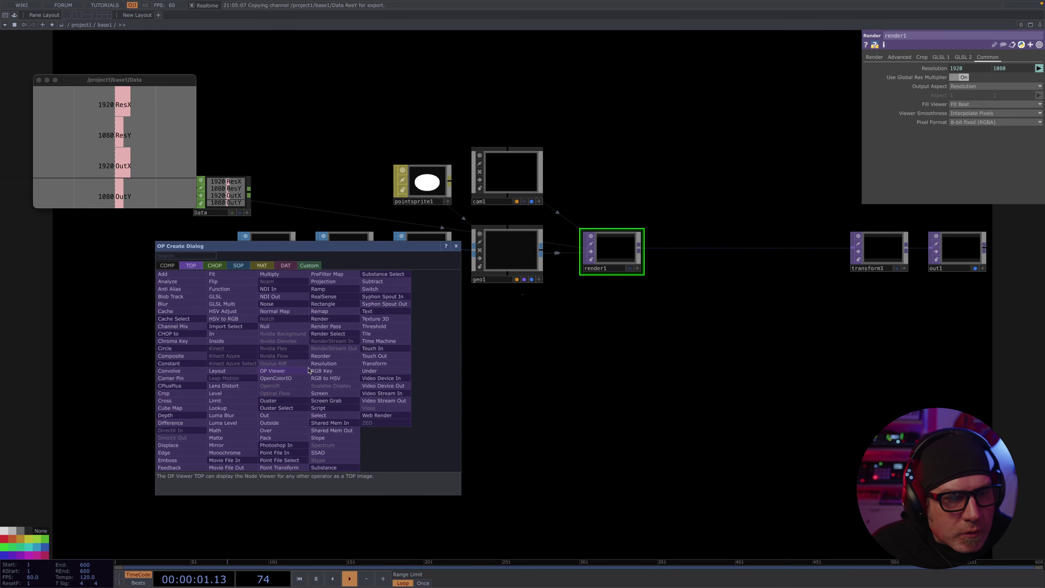
click(321, 292)
click(266, 368)
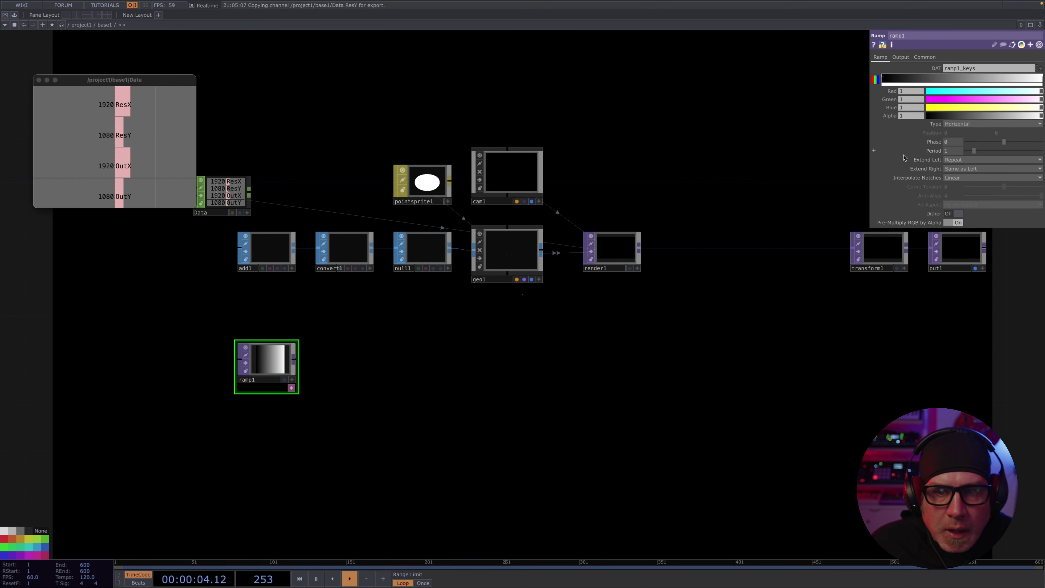
Step: Set the Ramp TOP's pixel format to 32-bit float (RGBA)
click(925, 57)
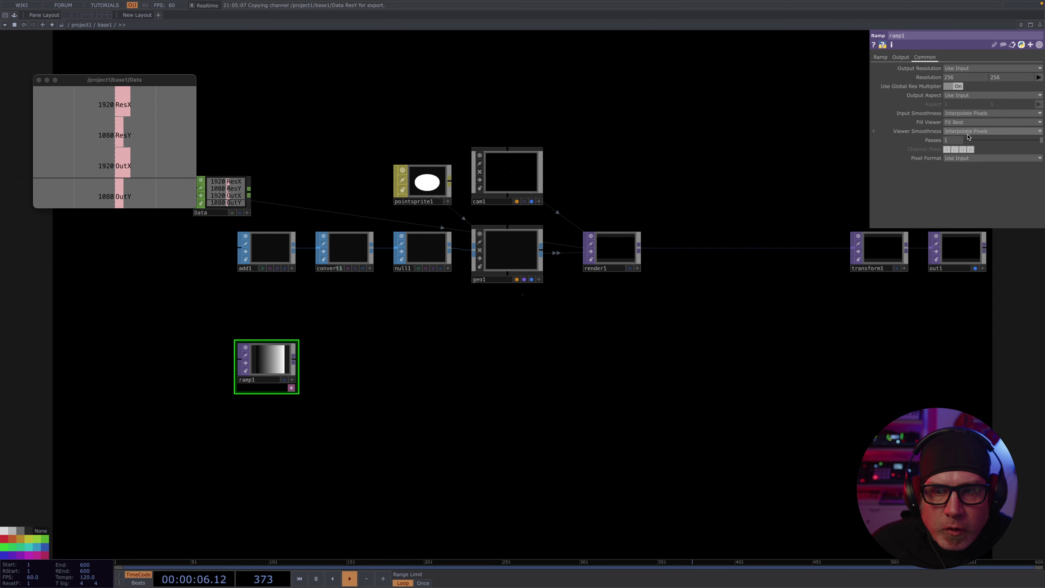
click(966, 157)
click(968, 199)
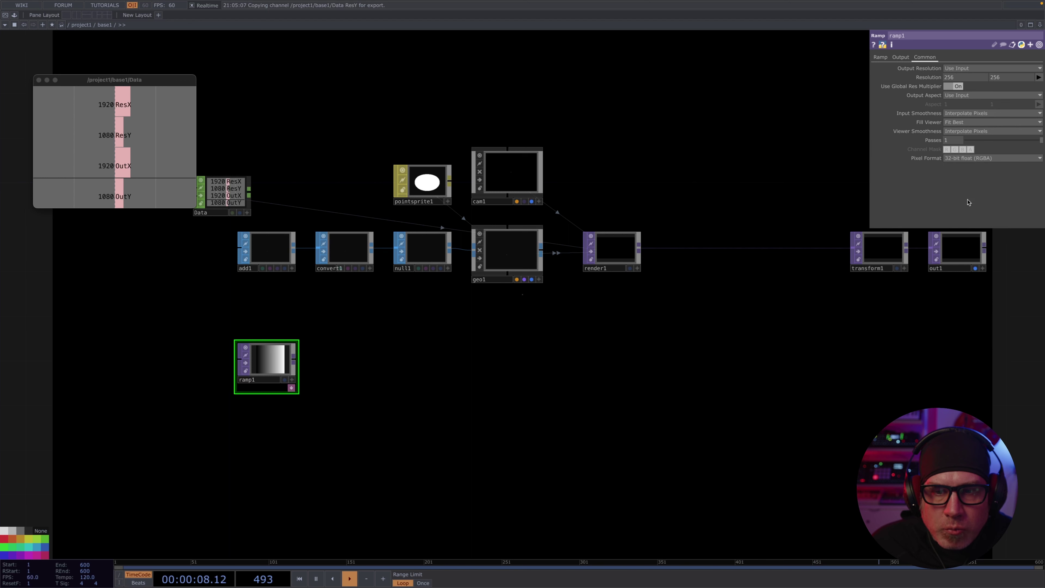
Step: Drive the Ramp TOP's resolution width and height with the Data CHOP's ResX and ResY channels
drag(123, 104, 953, 78)
click(962, 76)
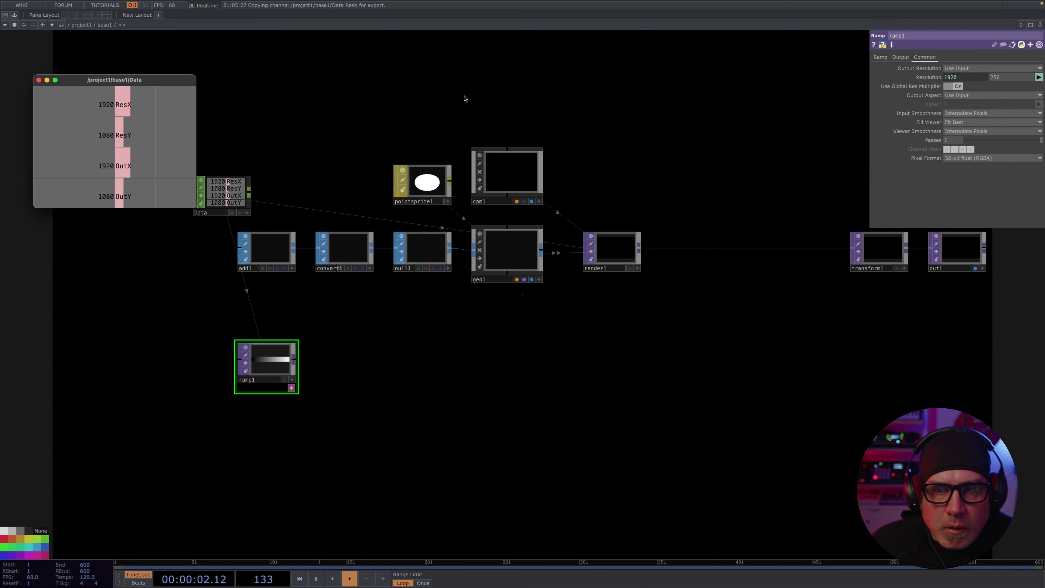
drag(111, 137, 1005, 78)
click(1011, 75)
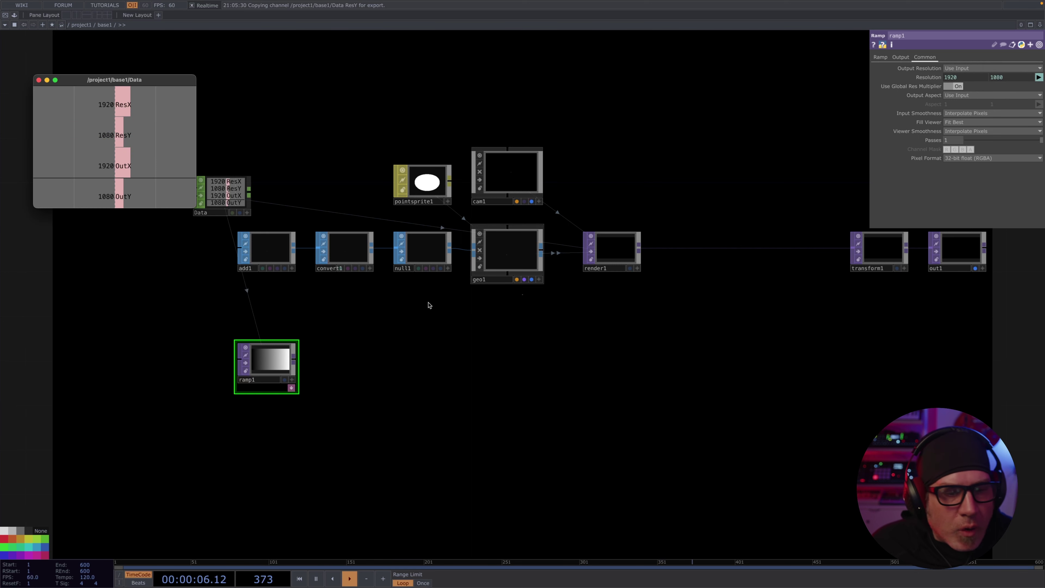
drag(360, 374, 420, 380)
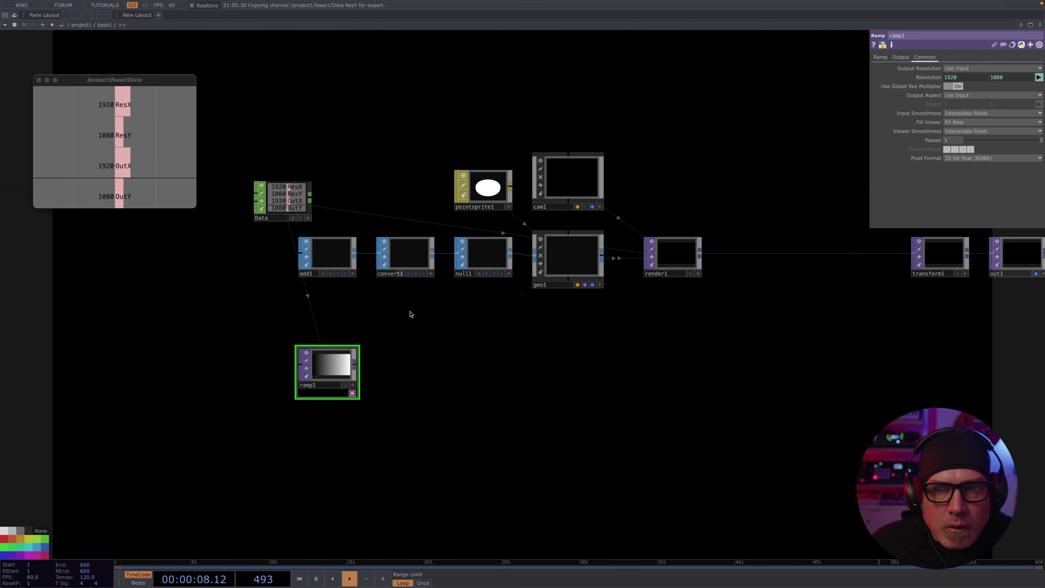
Step: Make the horizontal ramp run from black to pure red by setting the end key's green and blue to 0
click(880, 58)
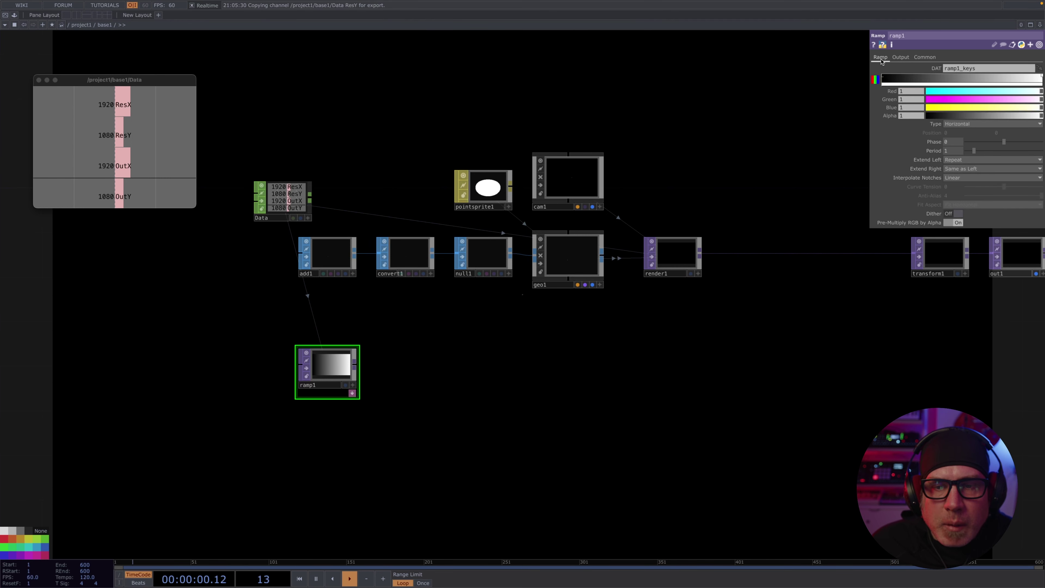
click(876, 80)
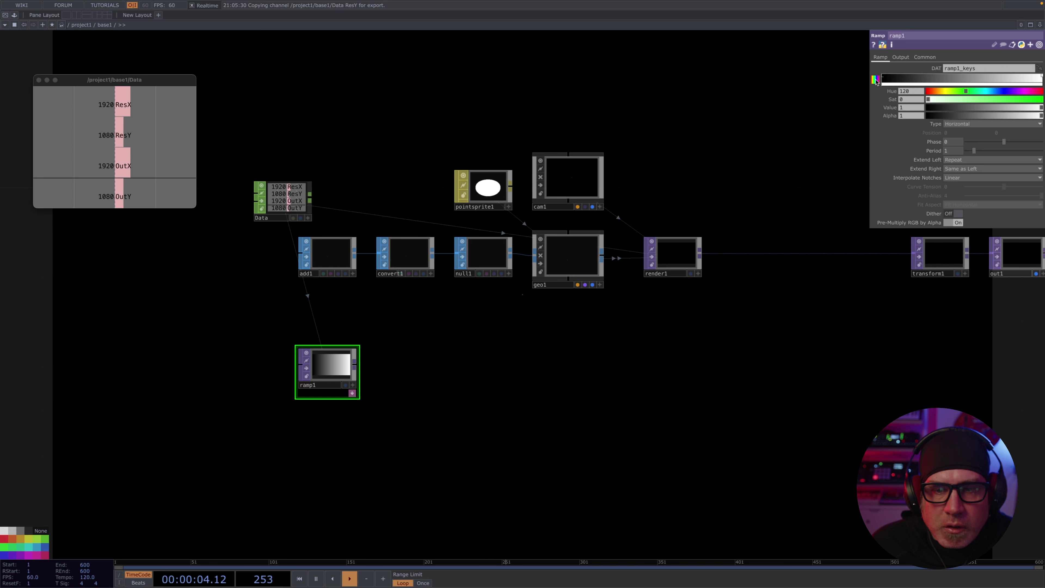
click(876, 80)
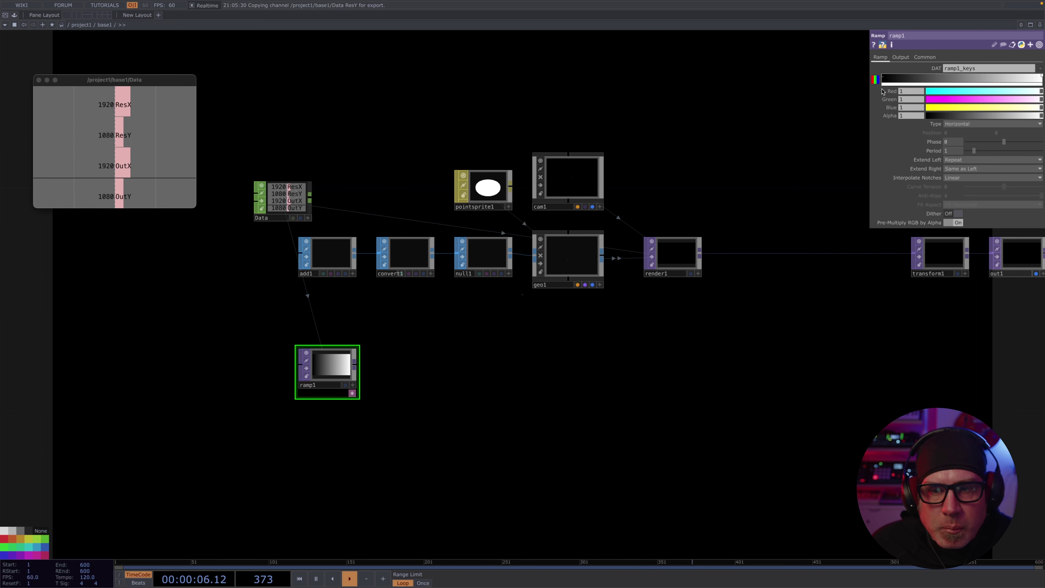
drag(1040, 100, 923, 100)
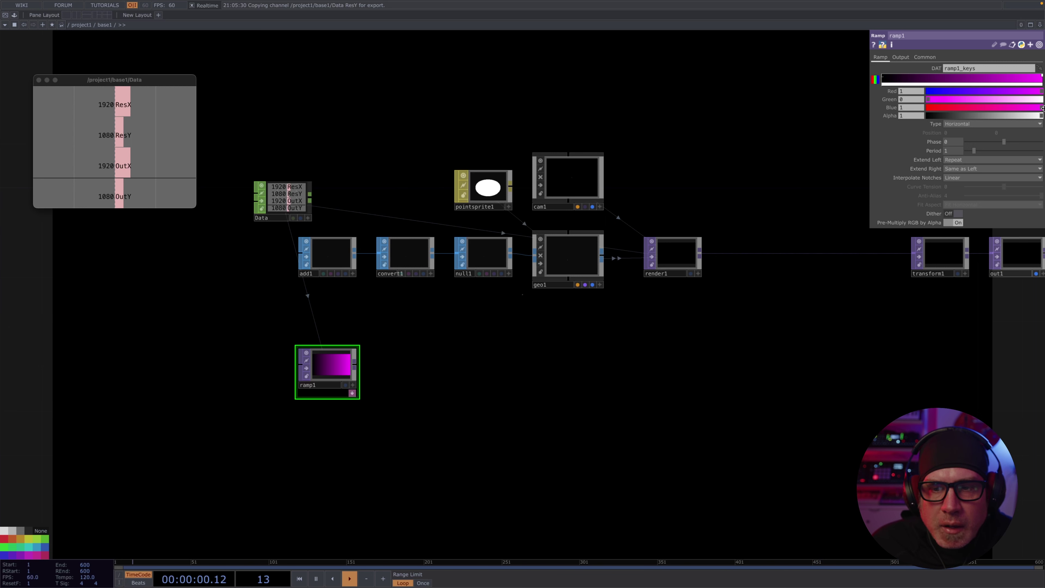
drag(1041, 108, 925, 107)
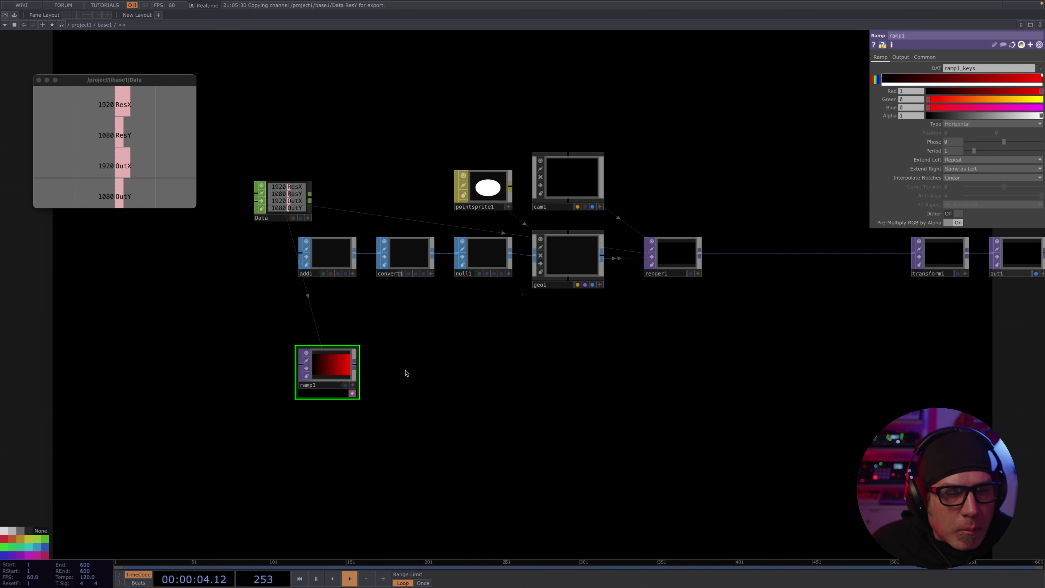
Step: Place a second Ramp TOP beside the red ramp and wire the red ramp into its input
key(Tab)
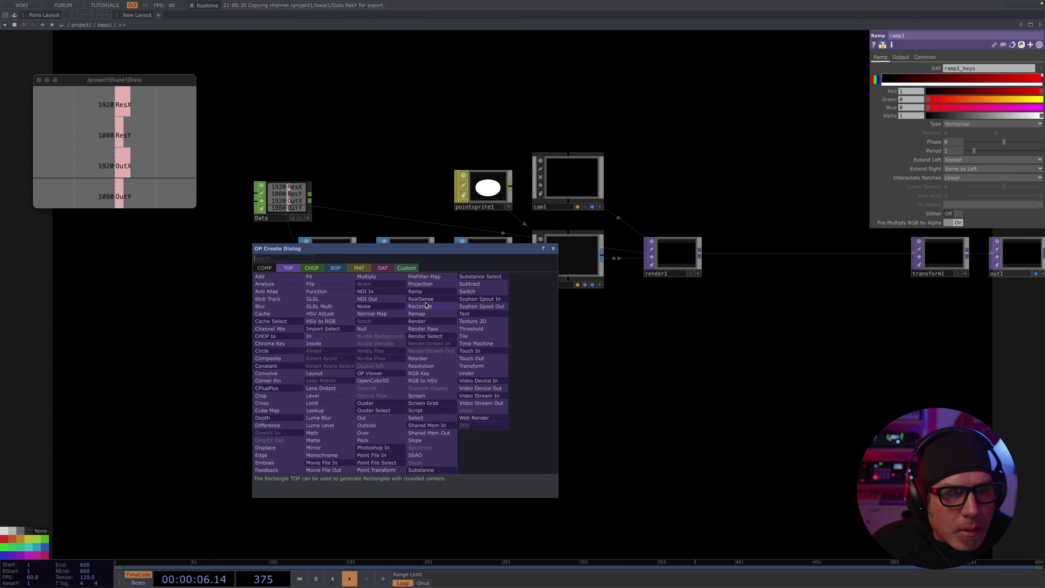
click(415, 291)
click(414, 369)
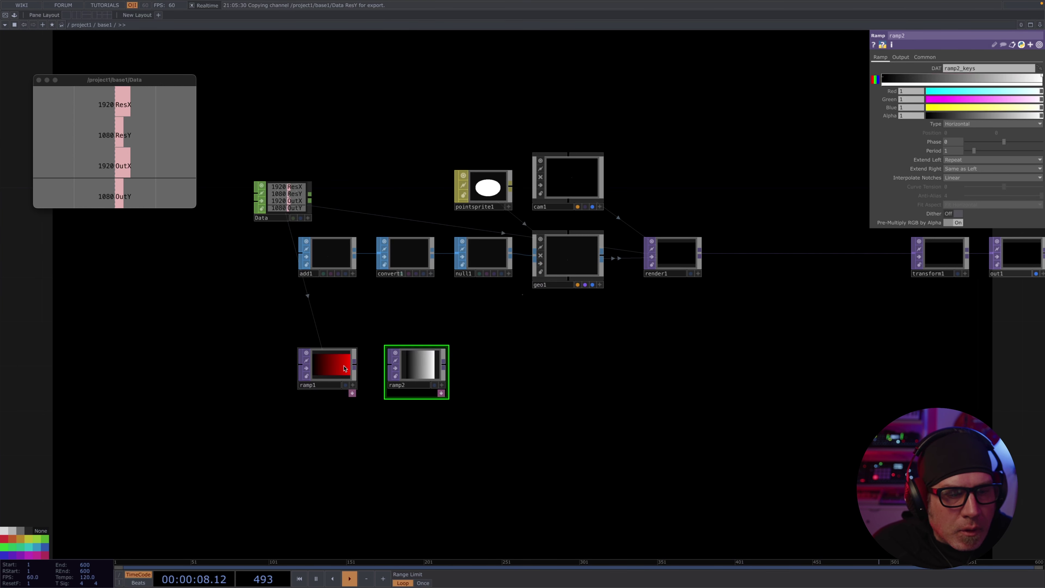
drag(356, 366, 418, 368)
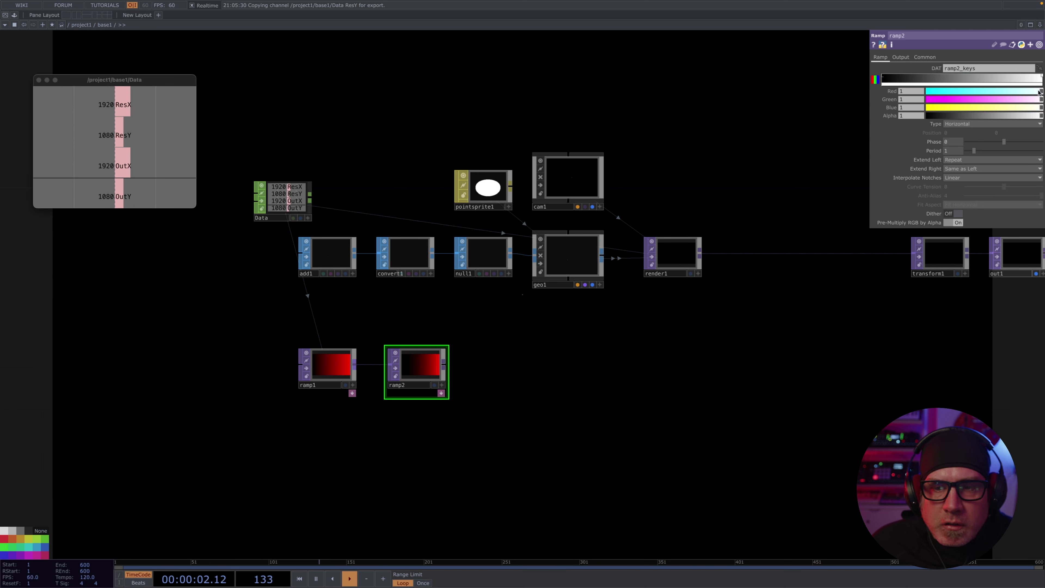
Step: Set the second ramp's end key to pure green, with red and blue at 0, and combine it with its input using Add
drag(1040, 90, 925, 97)
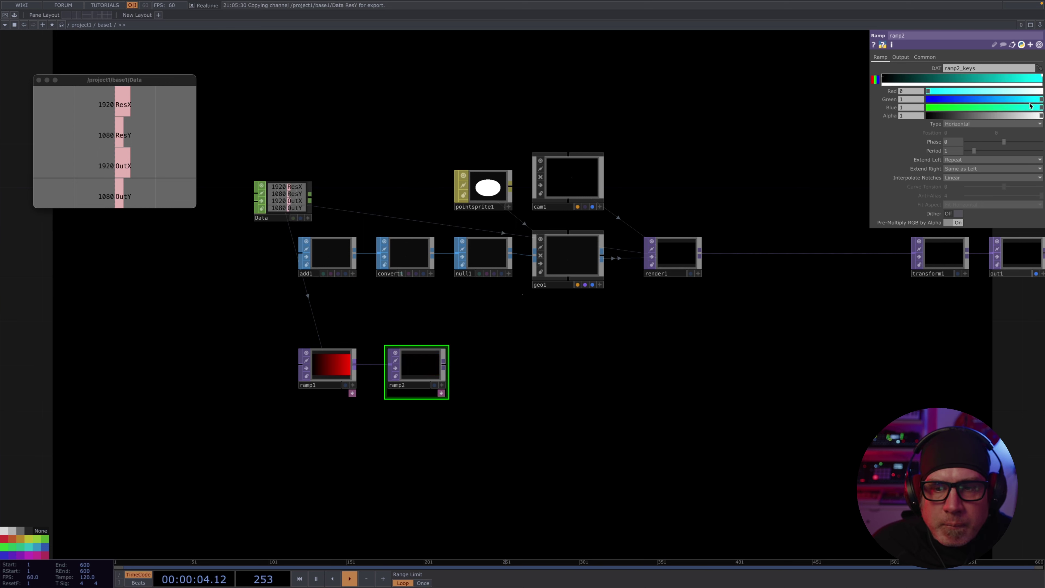
drag(1042, 107, 925, 109)
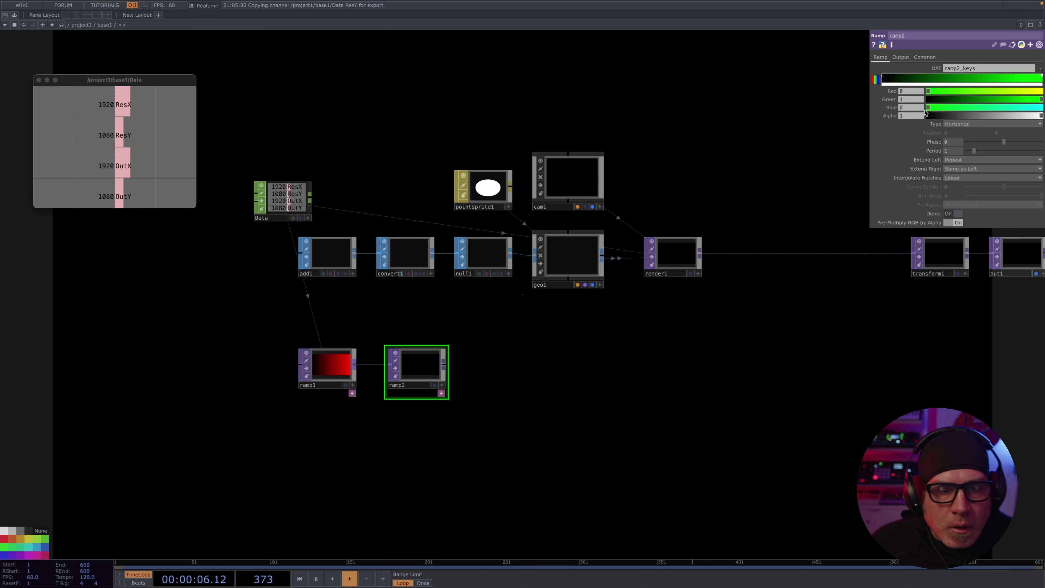
click(901, 57)
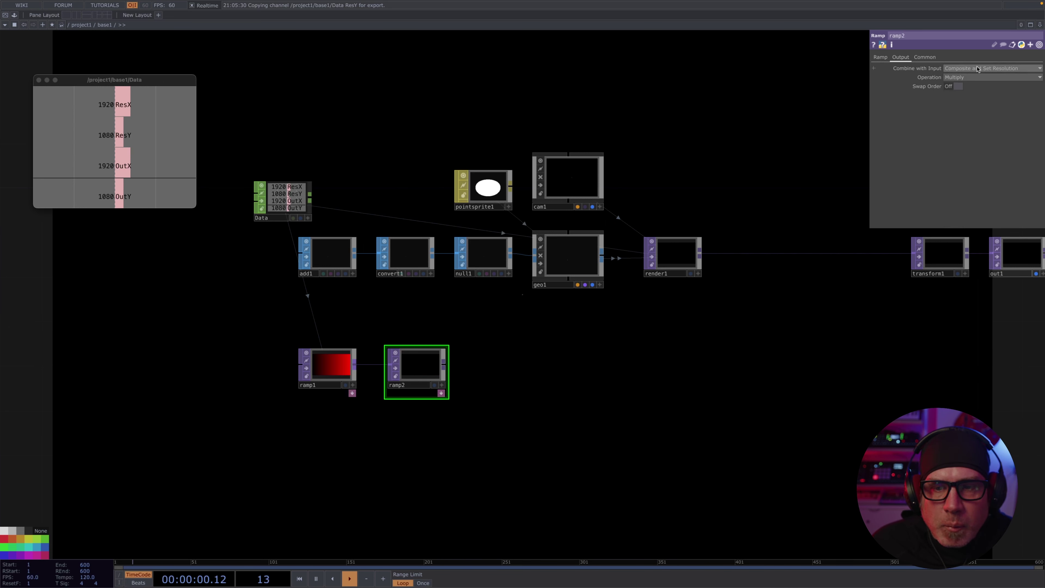
click(959, 77)
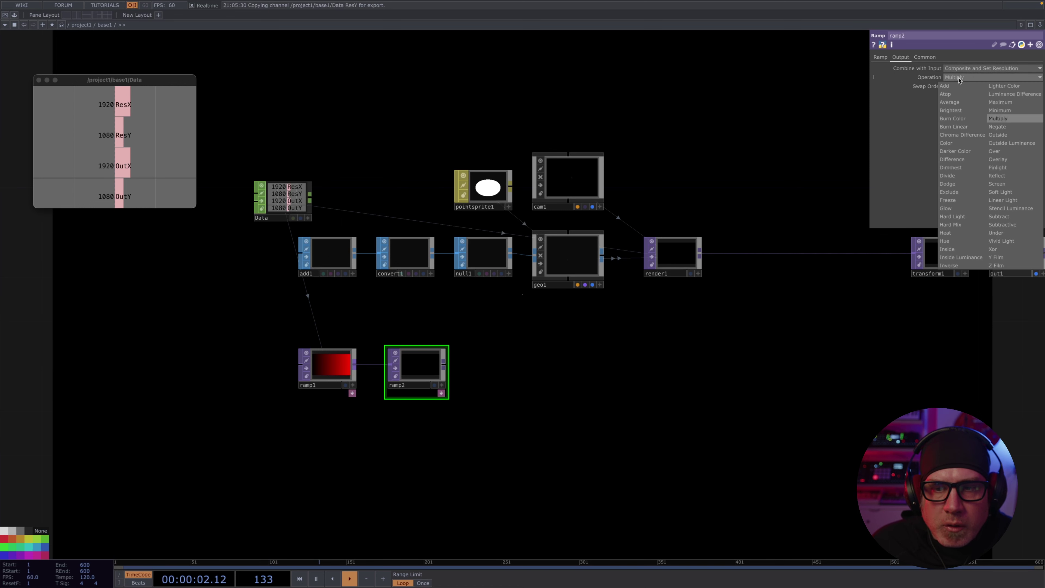
click(955, 88)
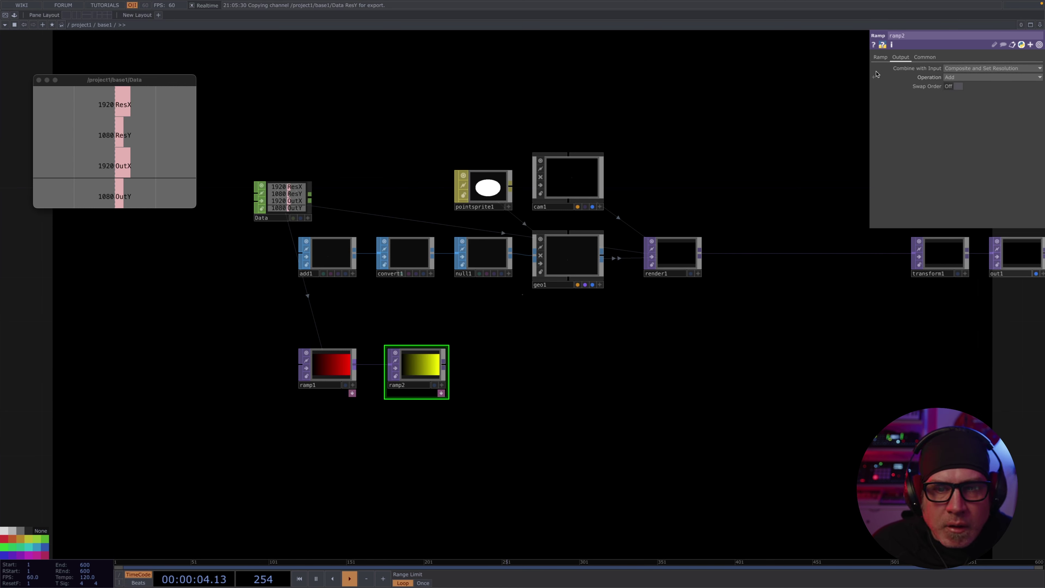
Step: Change the second ramp's type to Vertical
click(881, 58)
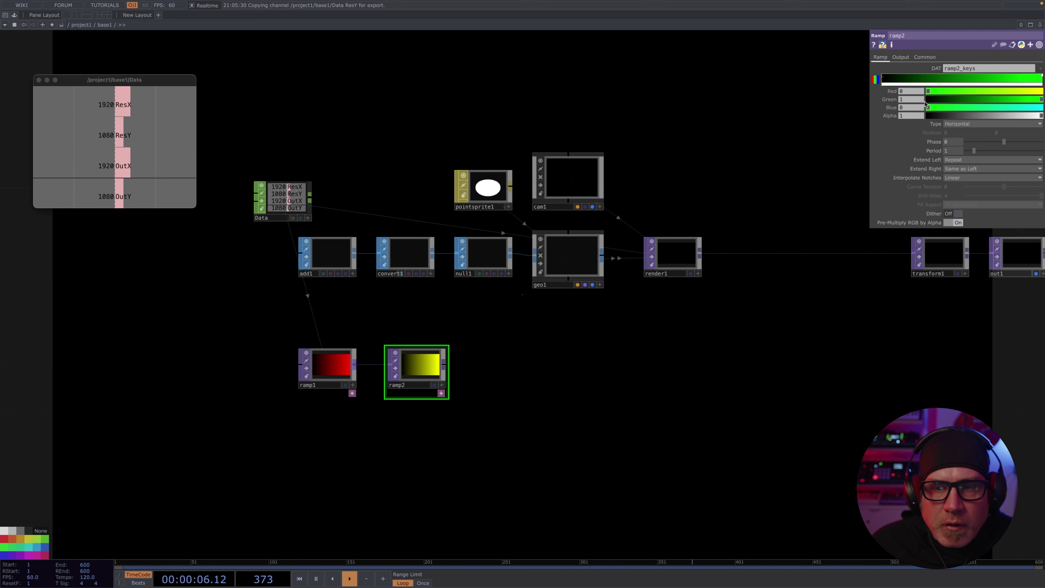
click(962, 123)
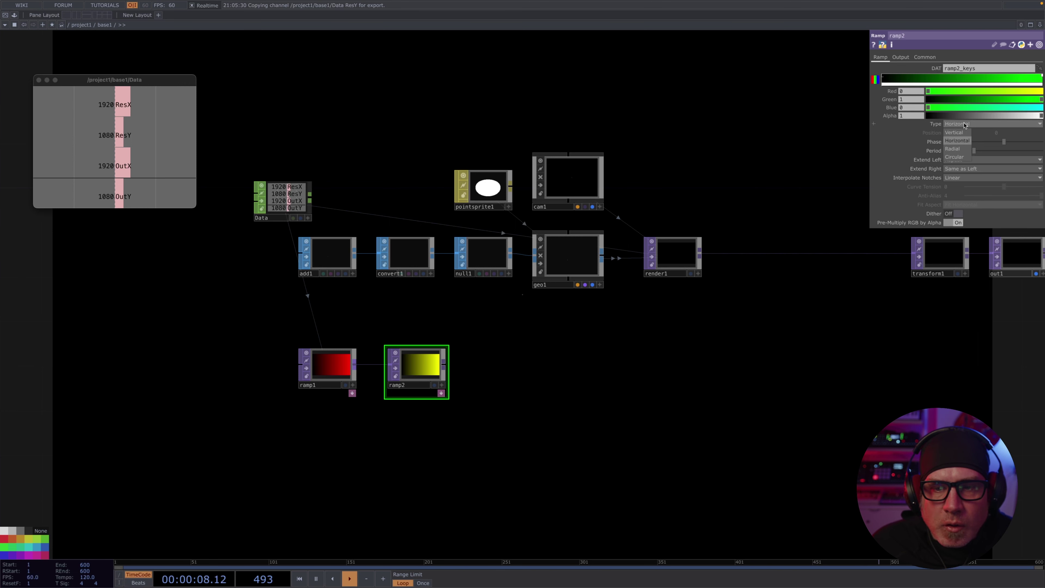
click(955, 133)
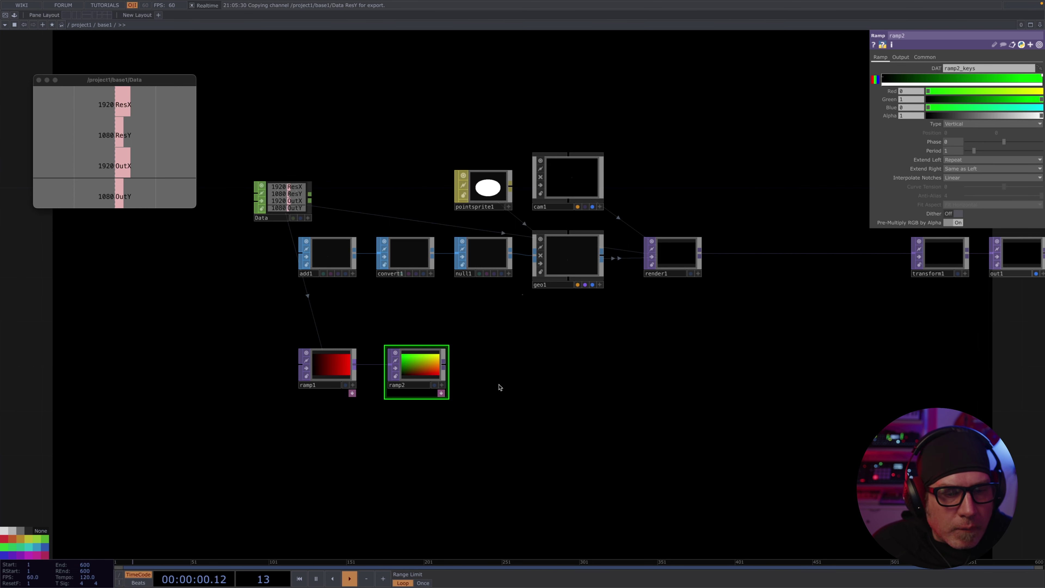
Step: Append a Null TOP after the second ramp and name it UV
drag(495, 377, 487, 315)
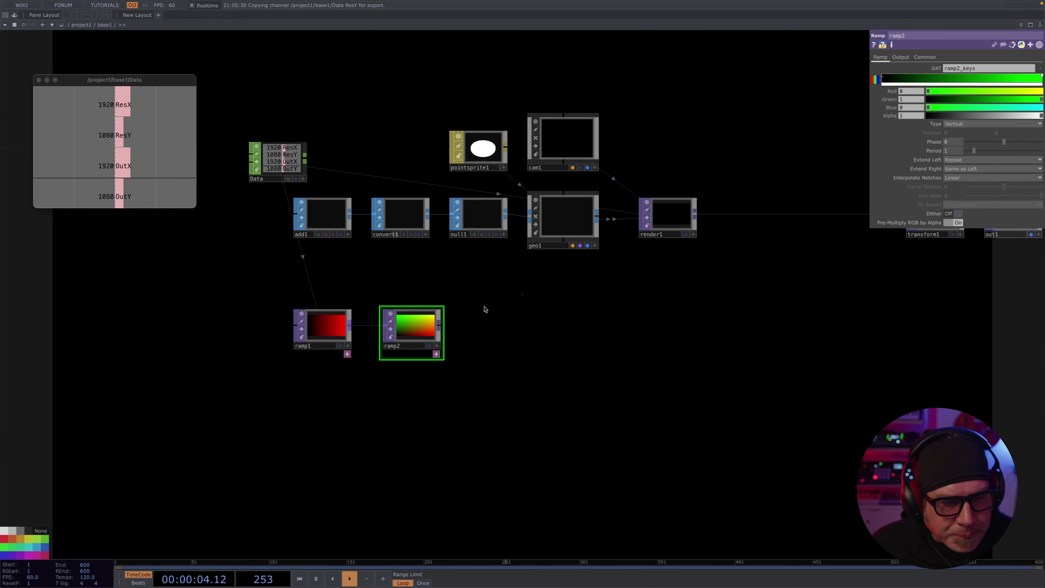
right_click(439, 327)
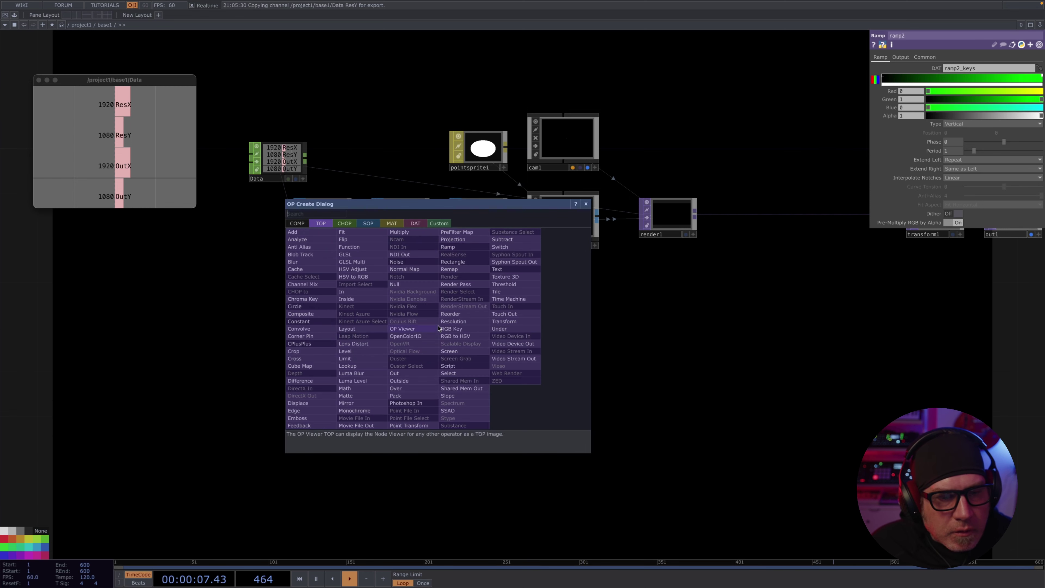
click(414, 287)
click(500, 329)
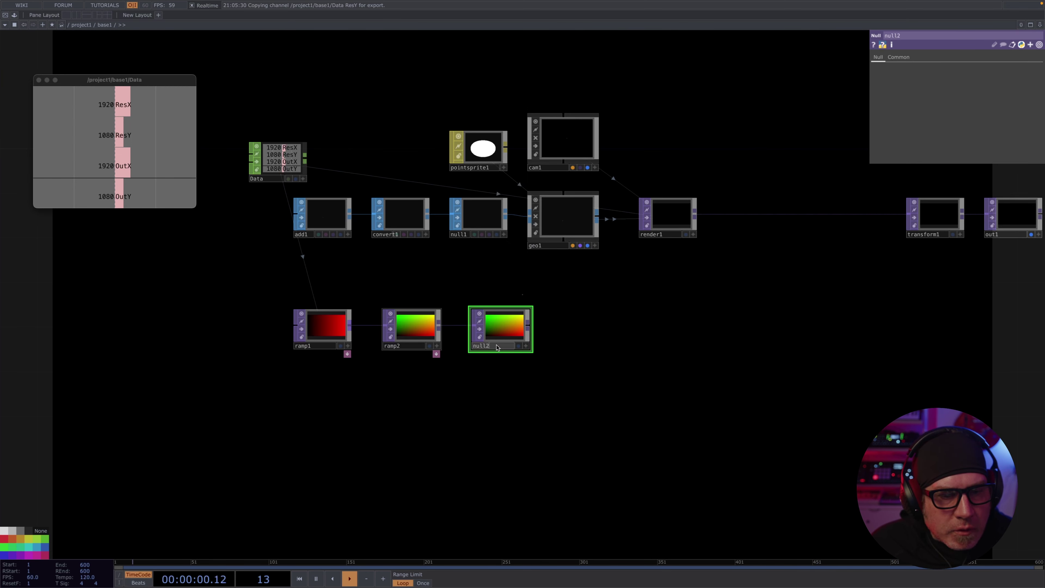
text(U)
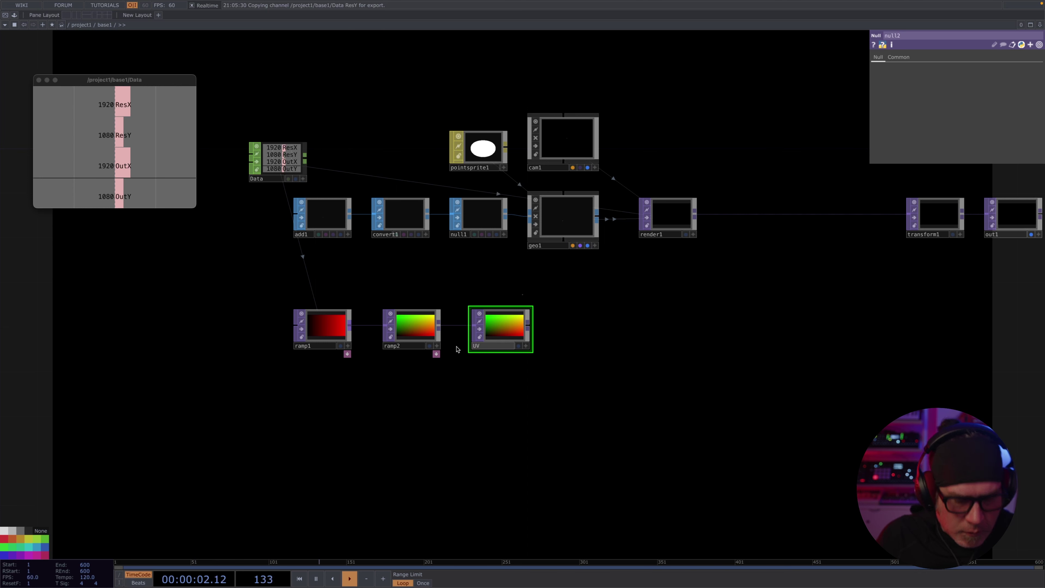
text(V)
key(Return)
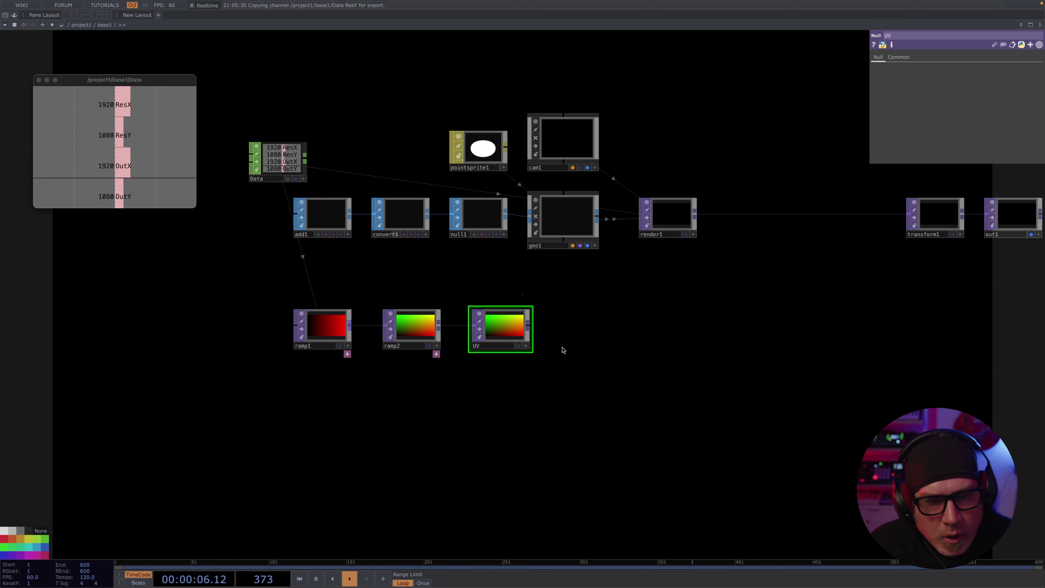
Step: Move both Ramp TOPs and the UV null together to a spot further left and slightly lower in the network
scroll(563, 350, right, 5)
click(251, 336)
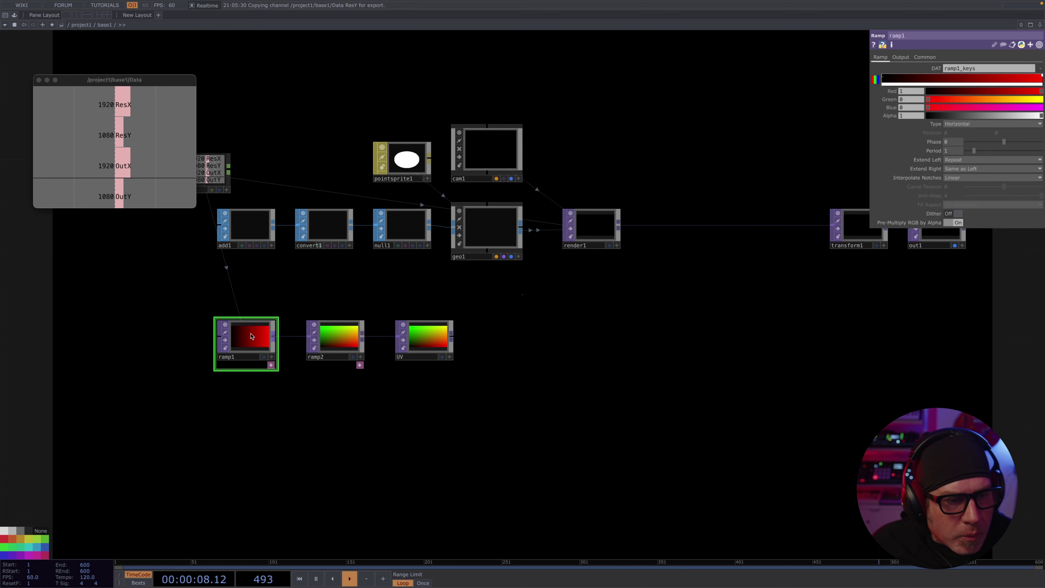
drag(172, 302, 520, 397)
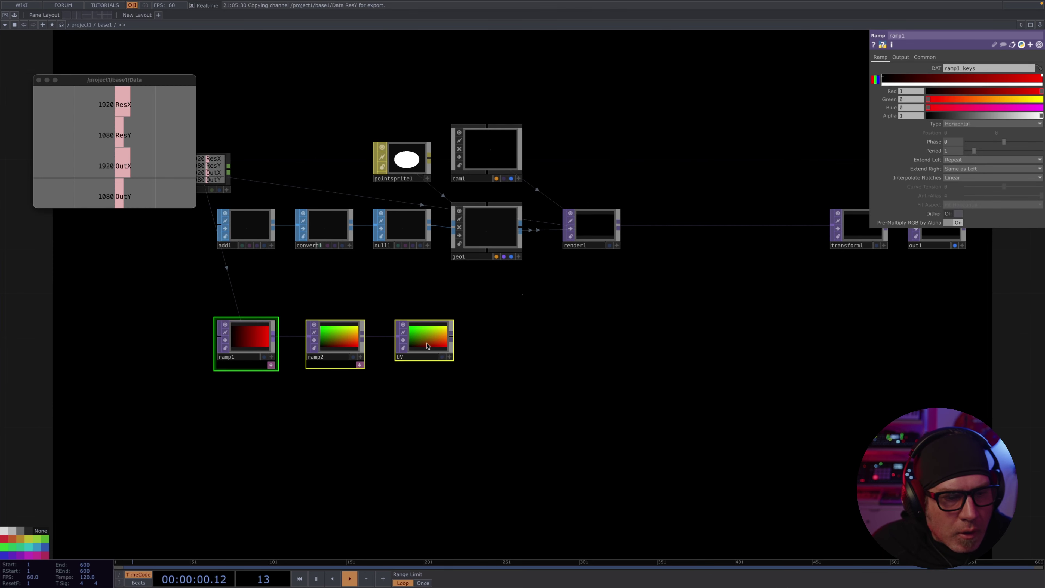
drag(427, 346, 259, 376)
scroll(509, 378, left, 6)
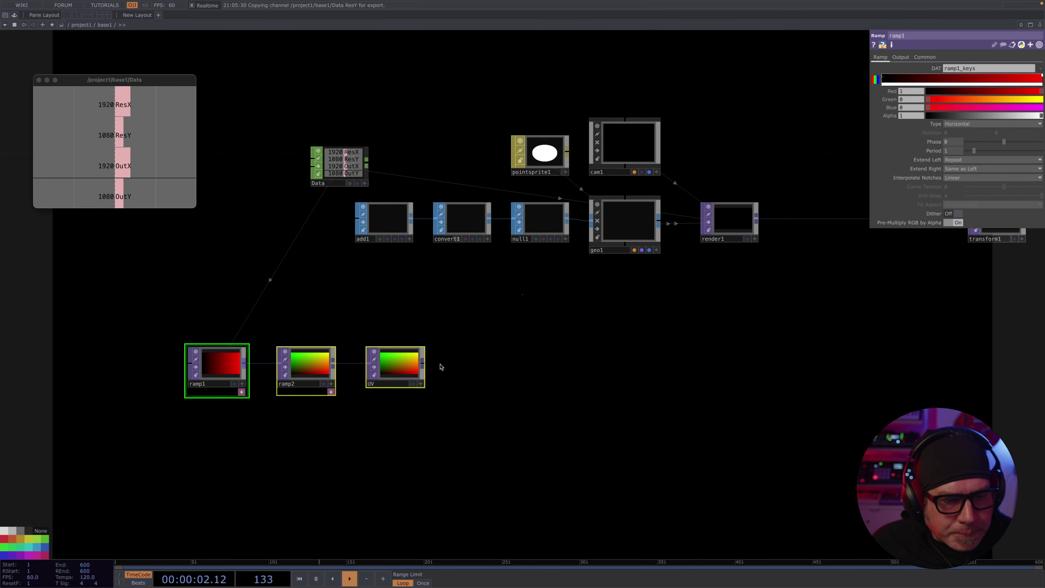
Step: Append another Null TOP to the UV null, leaving a gap between them, and name it Position
right_click(423, 366)
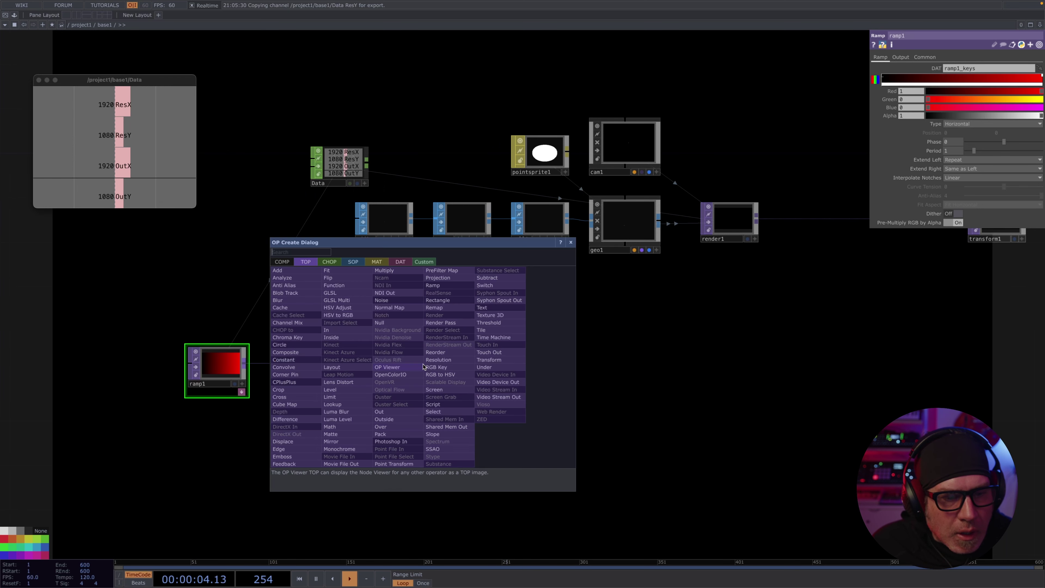
click(386, 322)
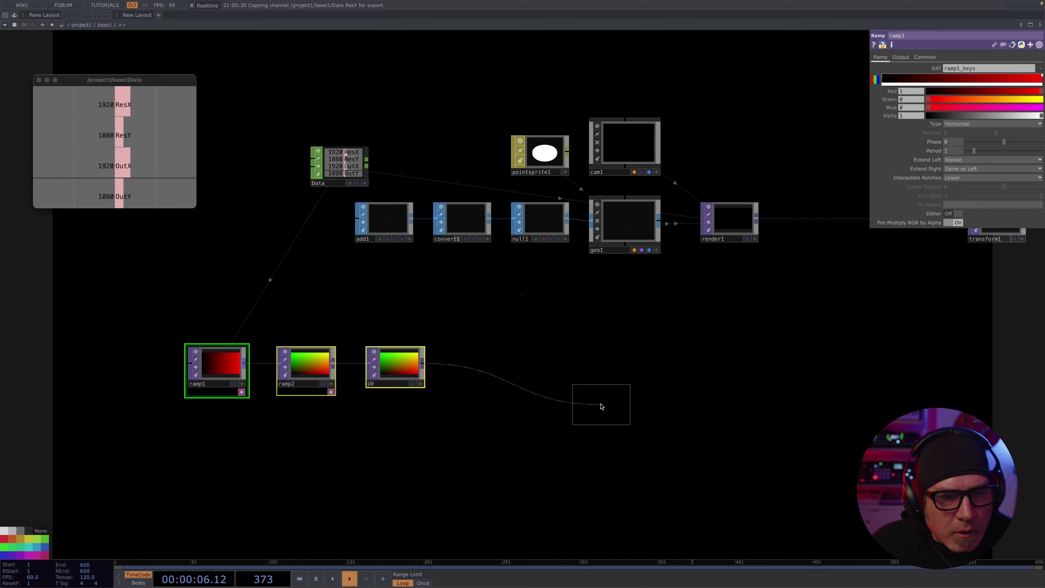
click(571, 378)
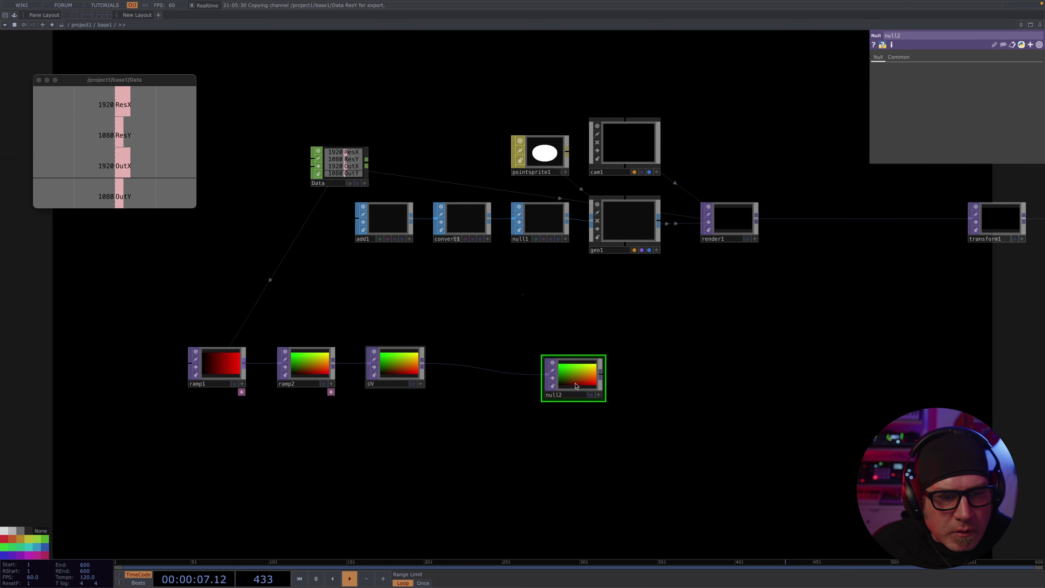
click(568, 396)
text(Pos)
key(Return)
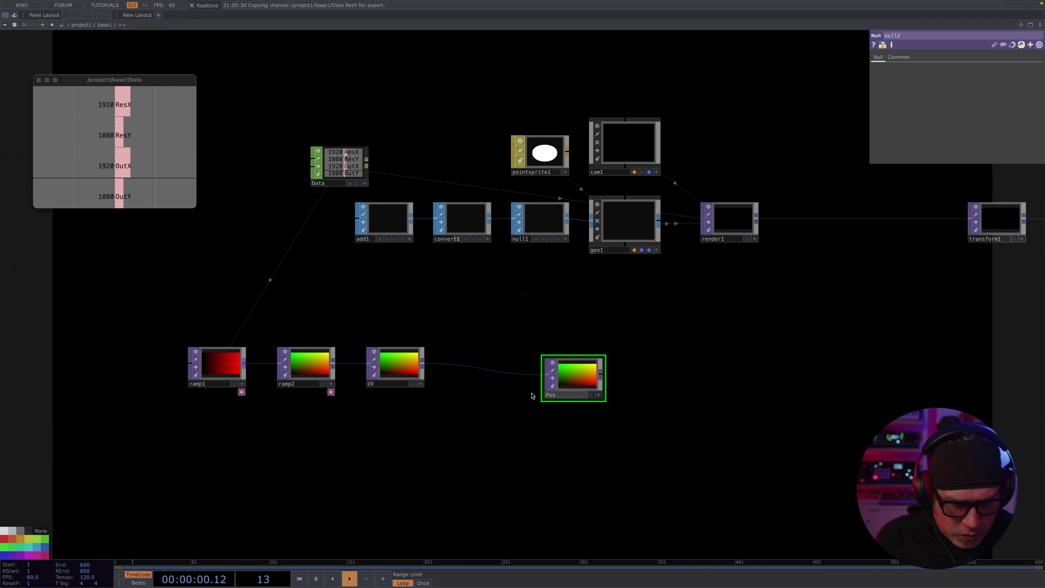
text(ition)
key(Return)
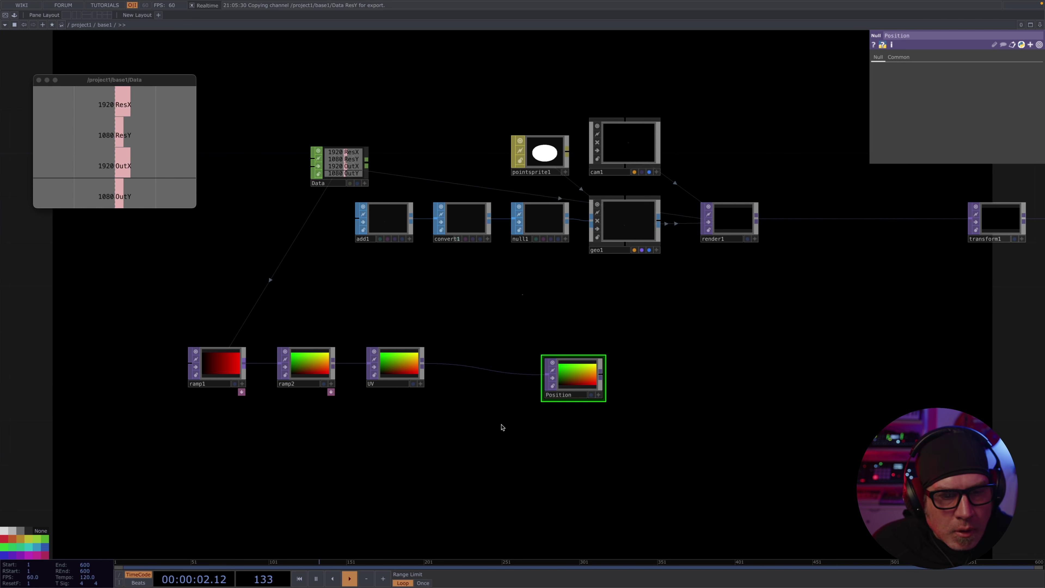
drag(527, 386, 531, 380)
key(h)
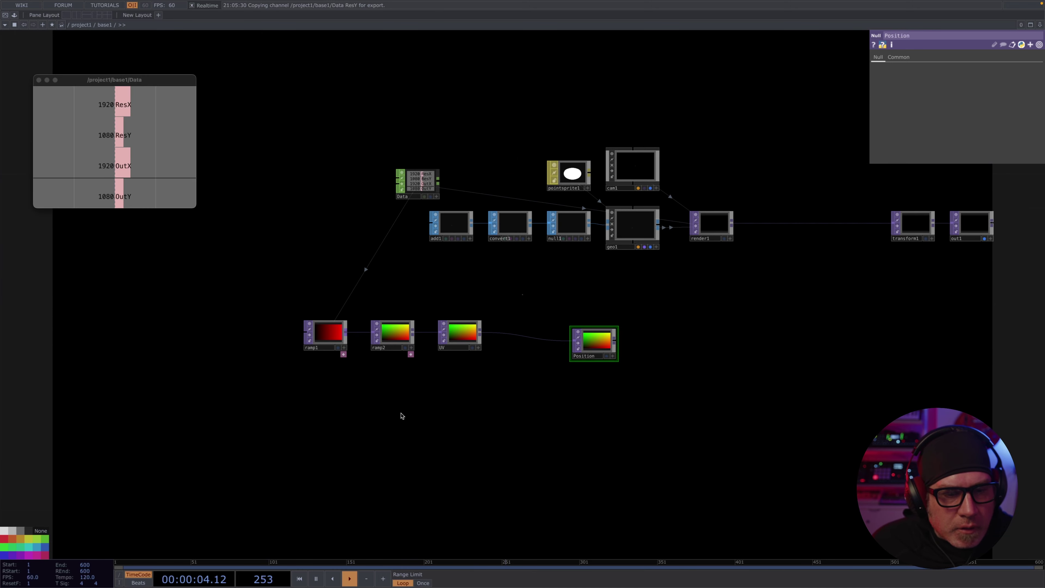
Step: Add a Movie File In TOP below the ramps and load Butterfly1.tif into it
key(Tab)
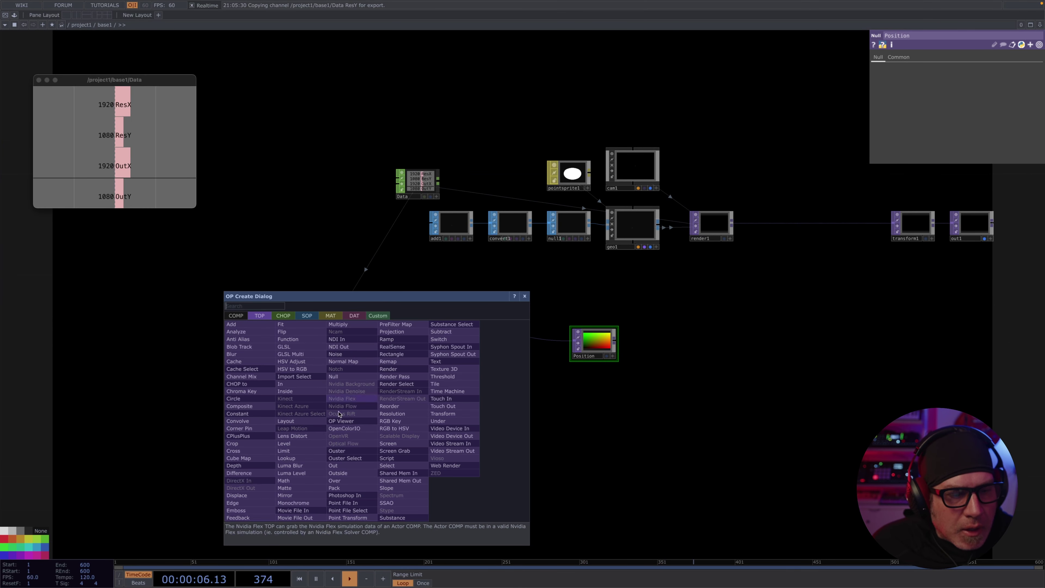
click(293, 510)
click(328, 436)
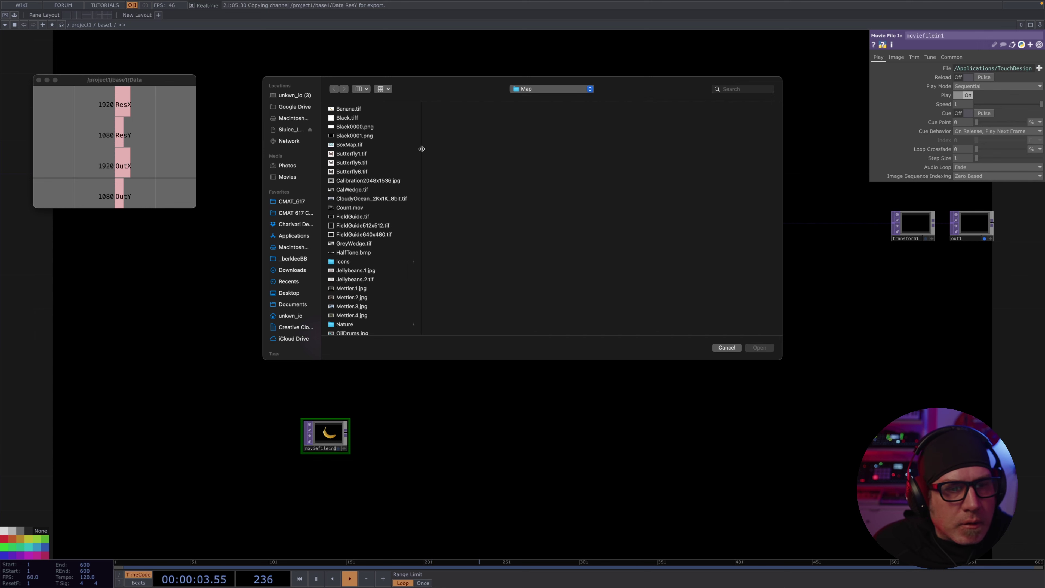
click(368, 154)
click(759, 348)
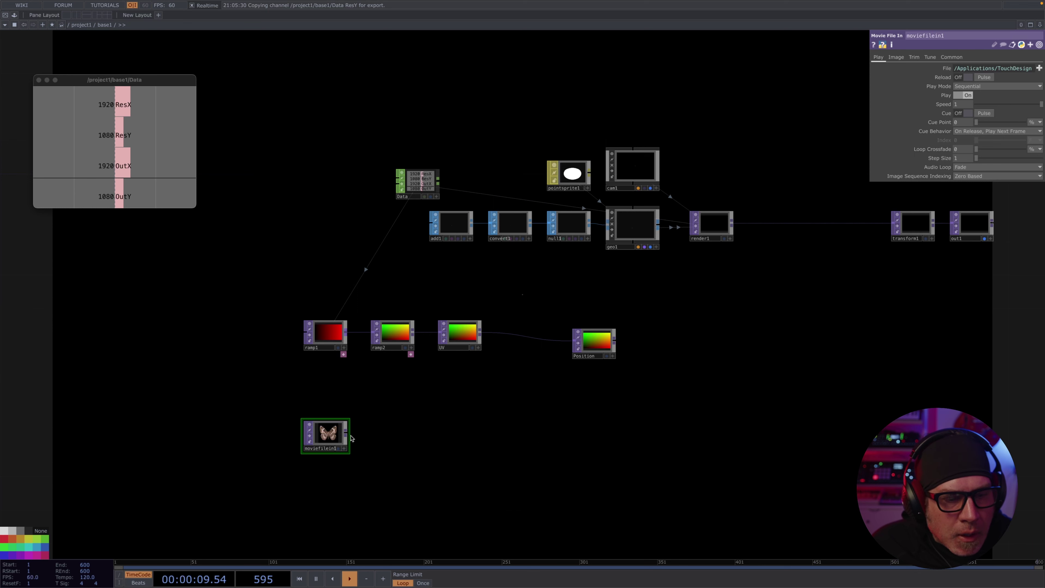
Step: Append a Null TOP named Color to the movie file, below Position, and align the Position null with the UV row
right_click(348, 435)
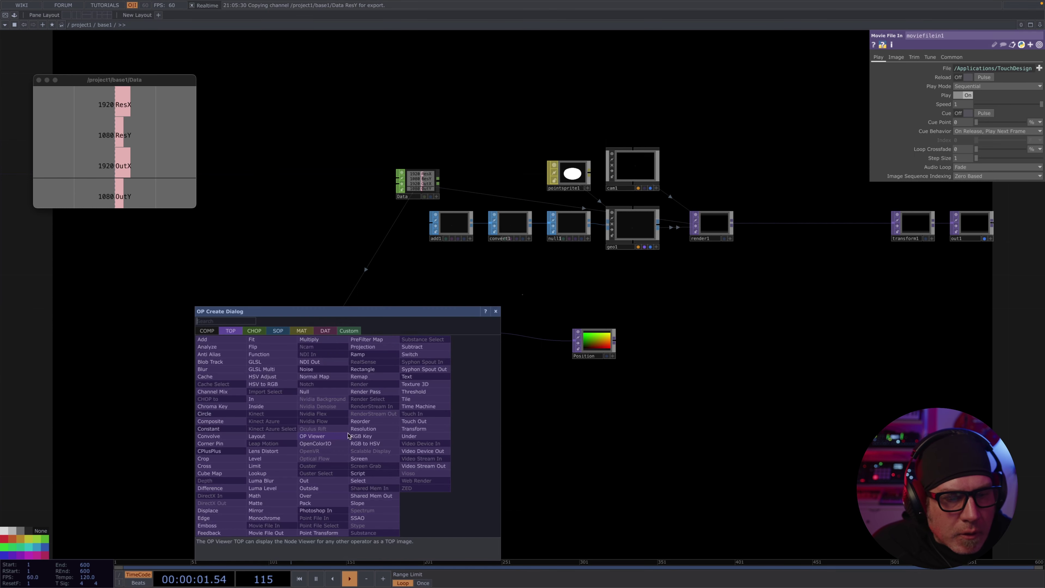
click(325, 399)
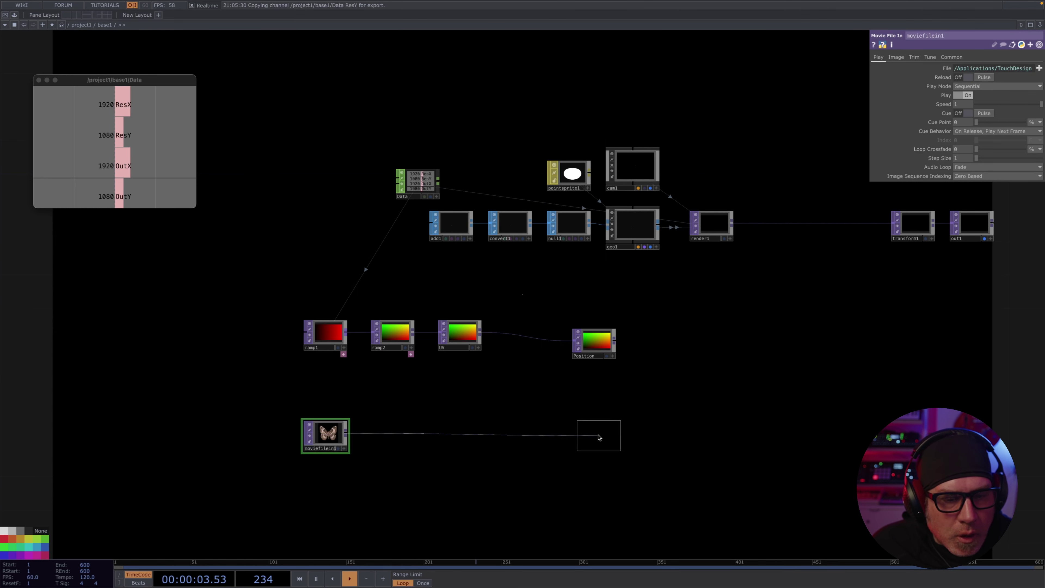
click(596, 437)
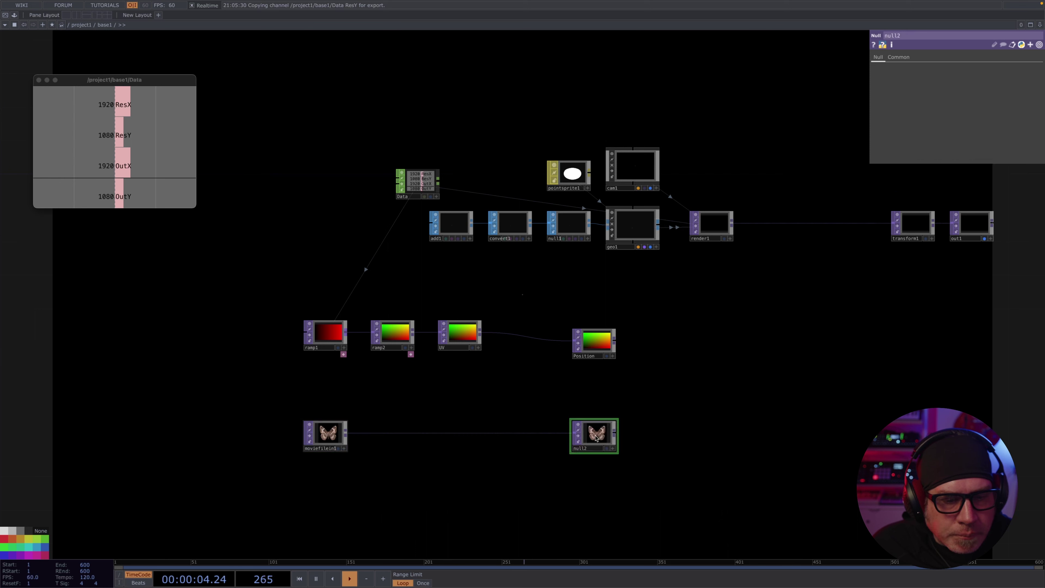
double_click(588, 449)
text(col)
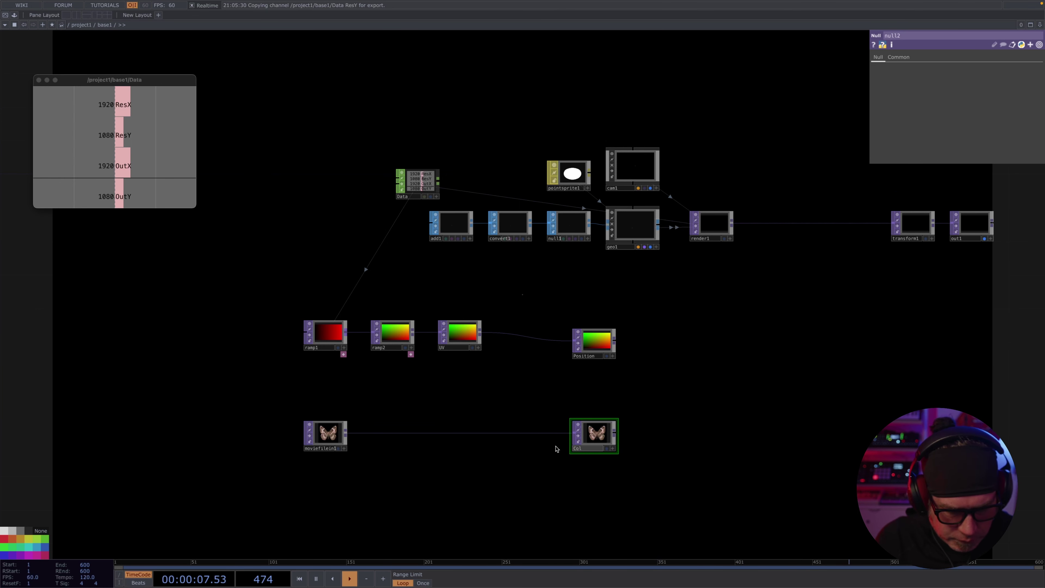
text(or)
key(Return)
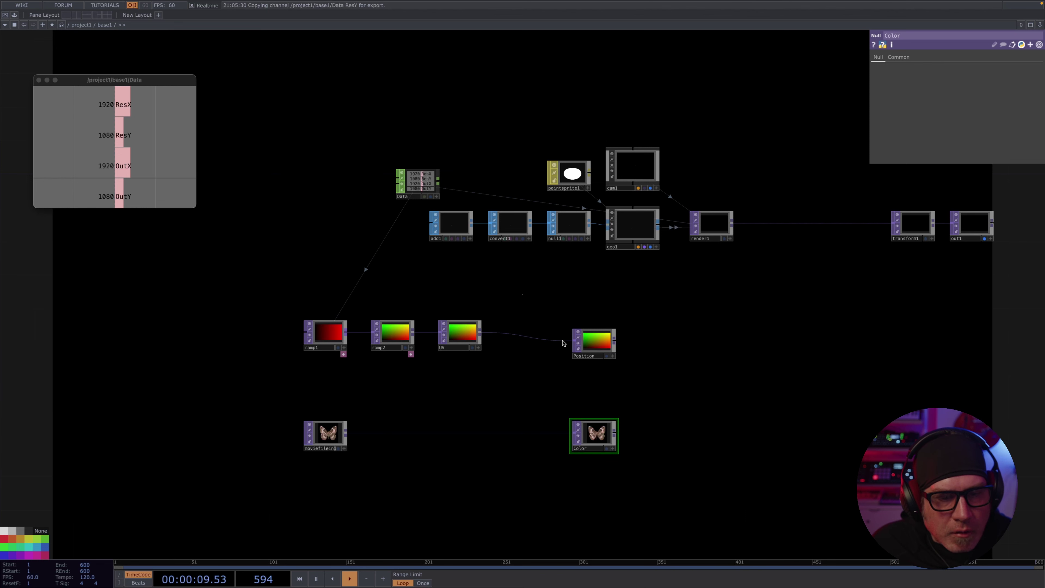
drag(594, 340, 586, 333)
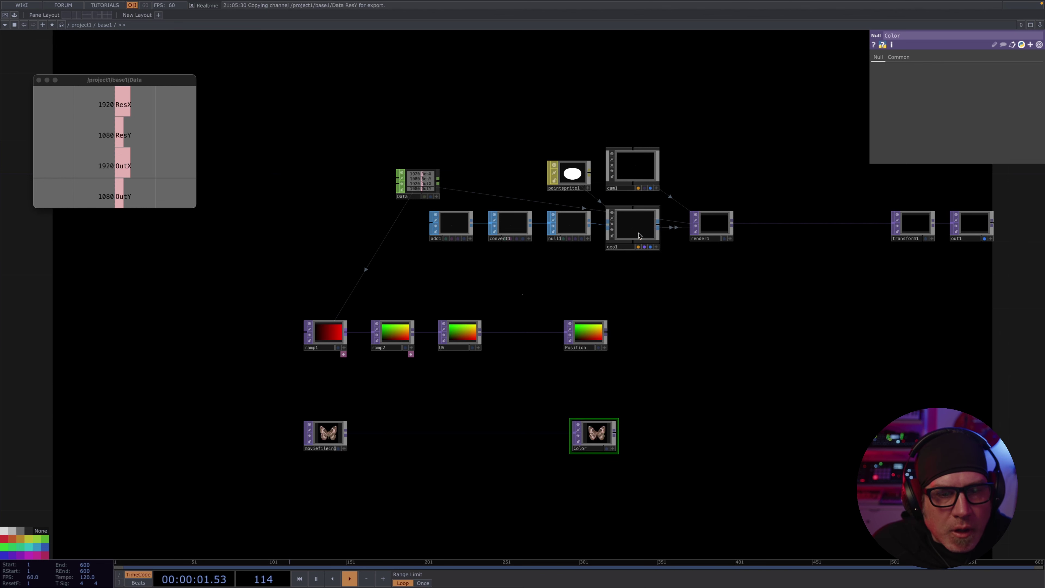
Step: Turn on instancing for geo1 and assign the Position null as its Translate OP
click(634, 223)
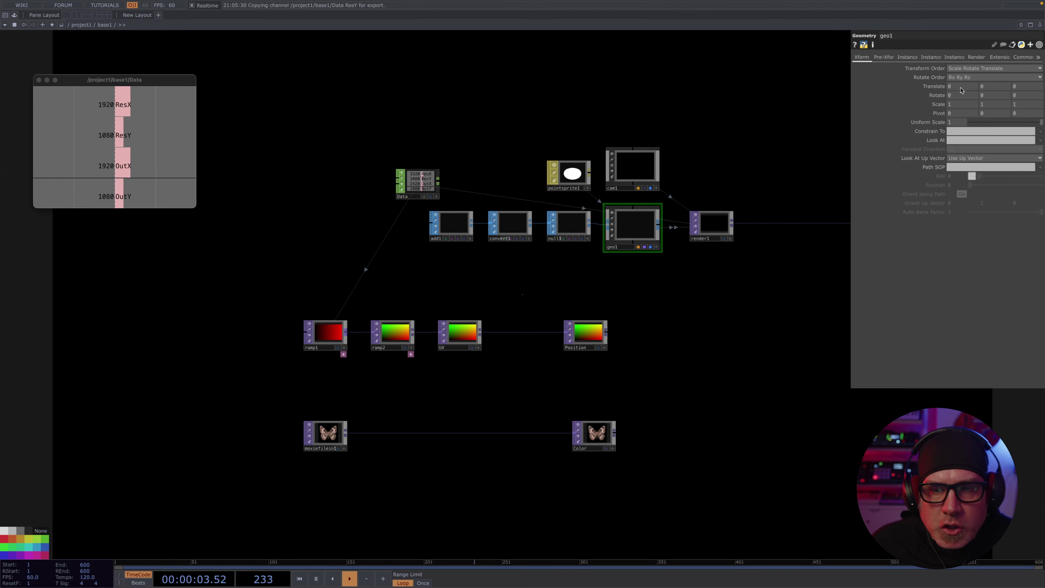
click(932, 58)
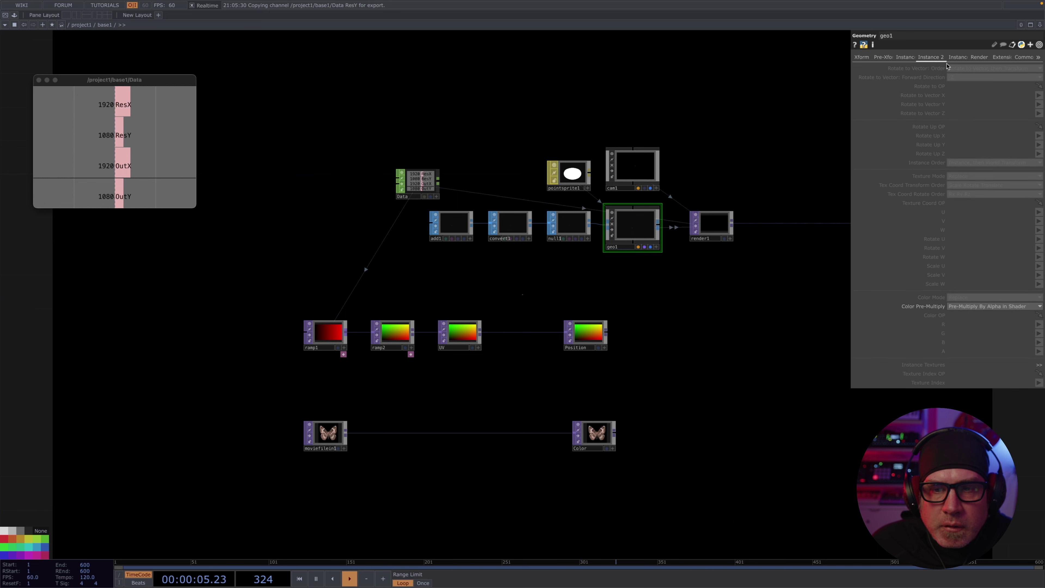
click(911, 58)
click(959, 68)
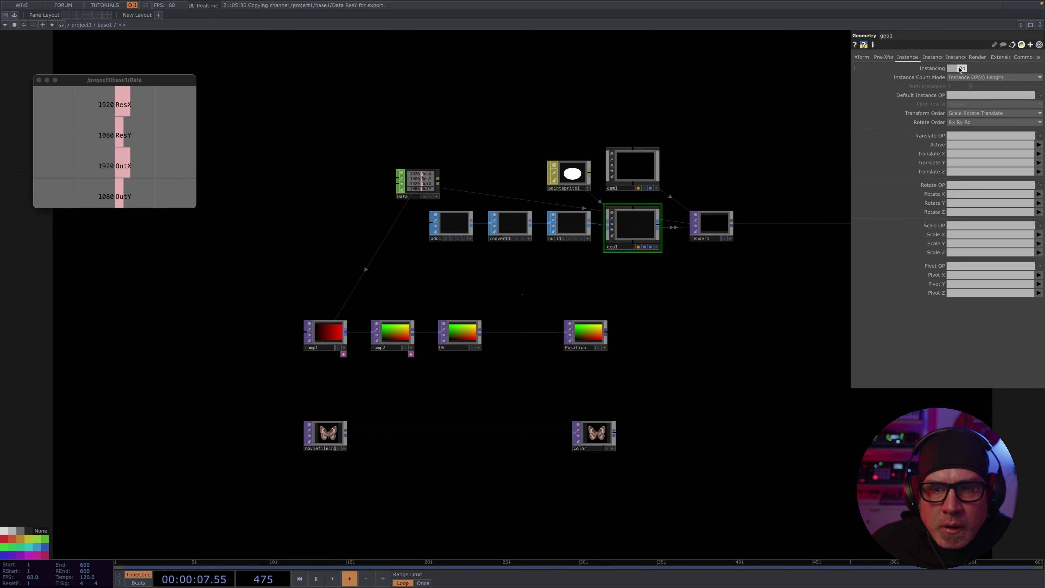
drag(589, 333, 959, 138)
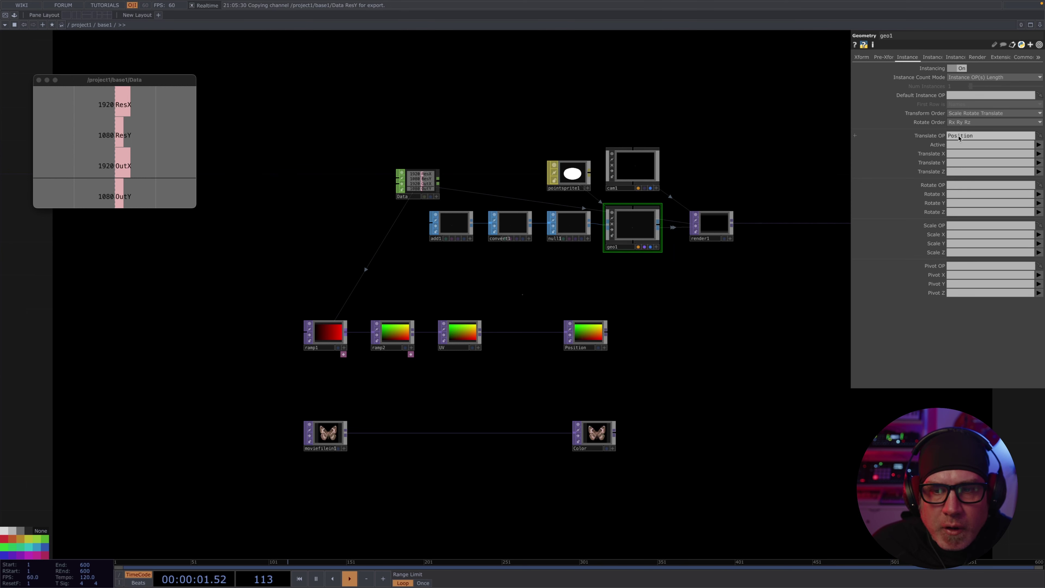
Step: Map geo1's instance Translate X, Y and Z to the r, g and b channels
click(1038, 153)
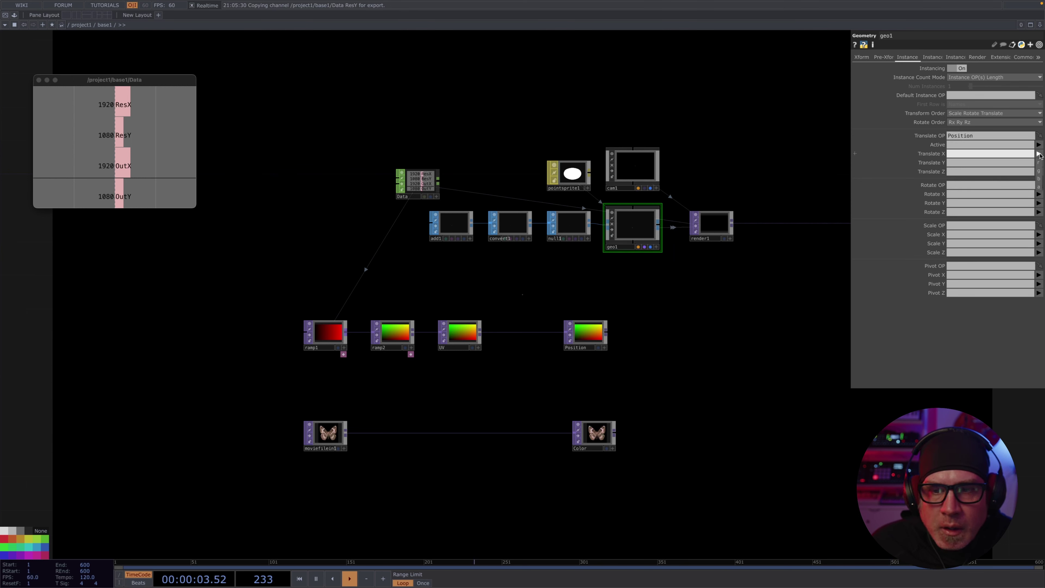
click(1037, 164)
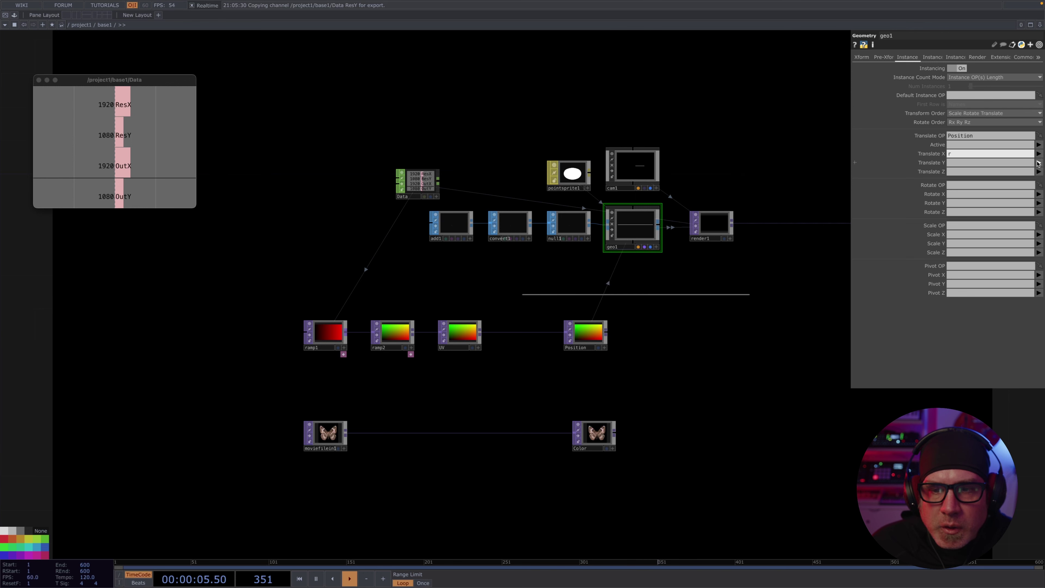
click(1038, 163)
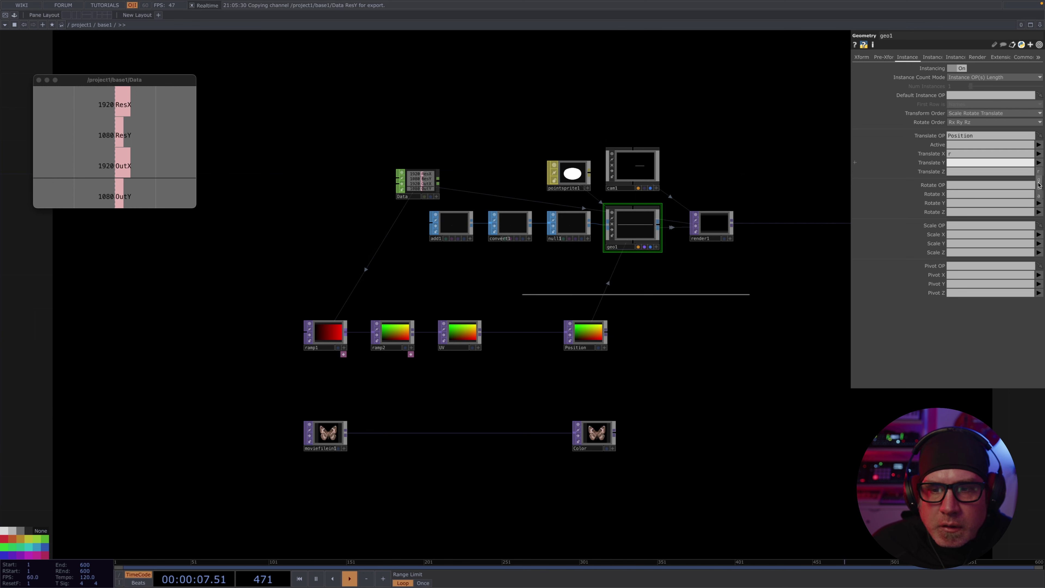
click(1039, 180)
click(1038, 172)
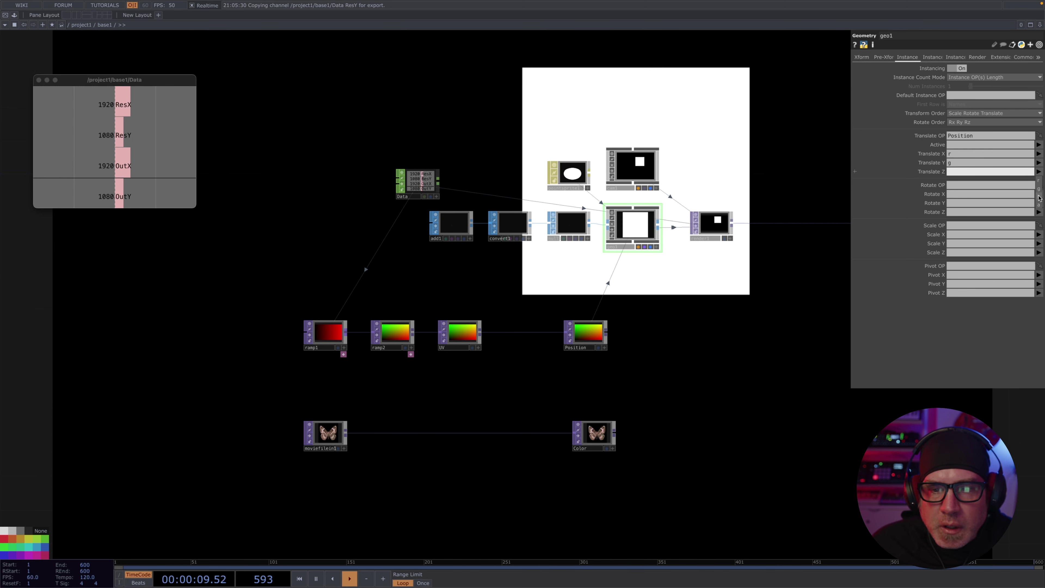
click(1038, 198)
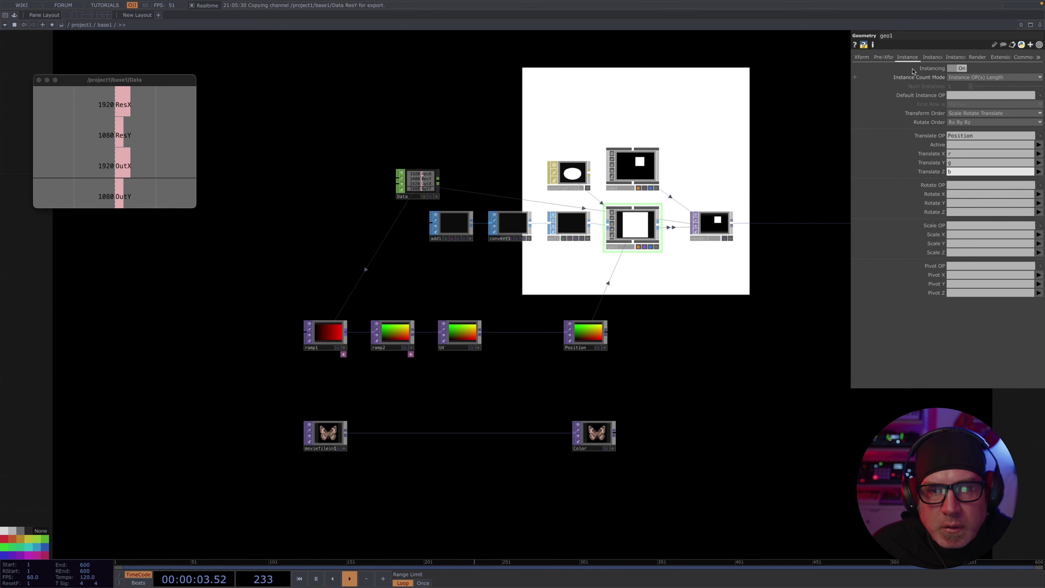
Step: Assign the Color null as geo1's instance Color OP and map R, G and B to the r, g and b channels
click(933, 57)
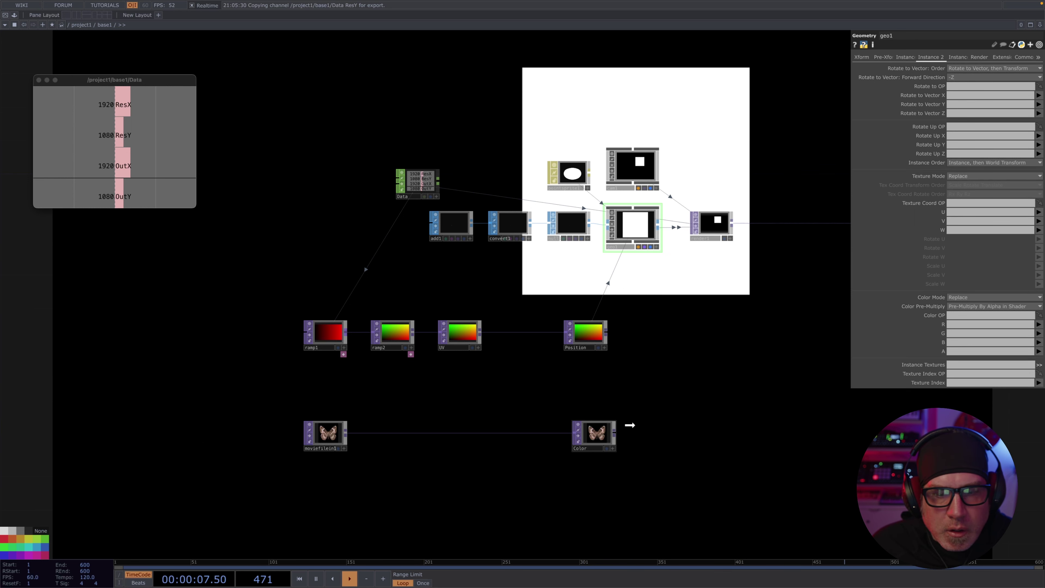
drag(630, 425, 962, 315)
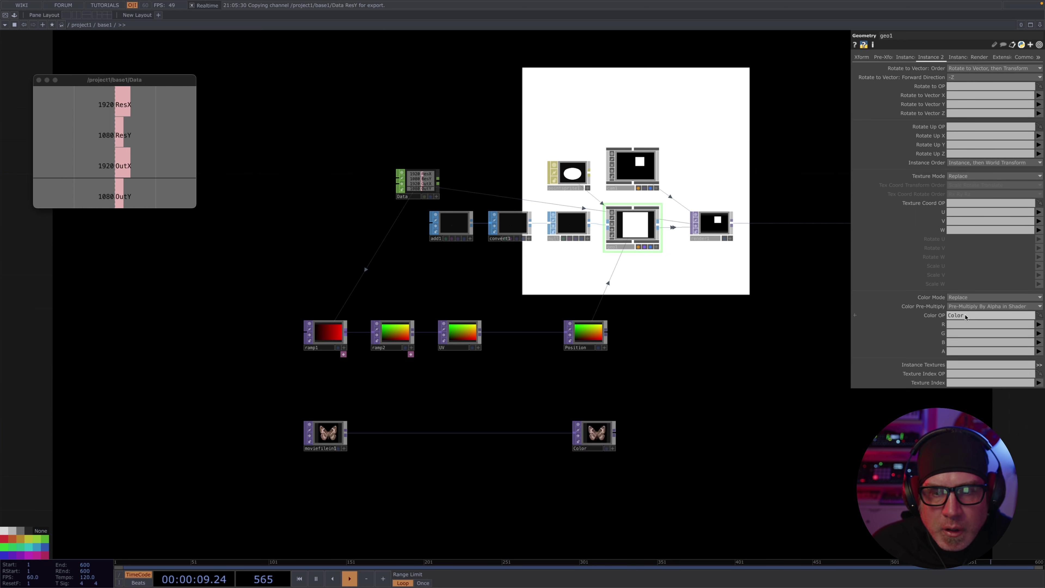
click(1033, 325)
text(r)
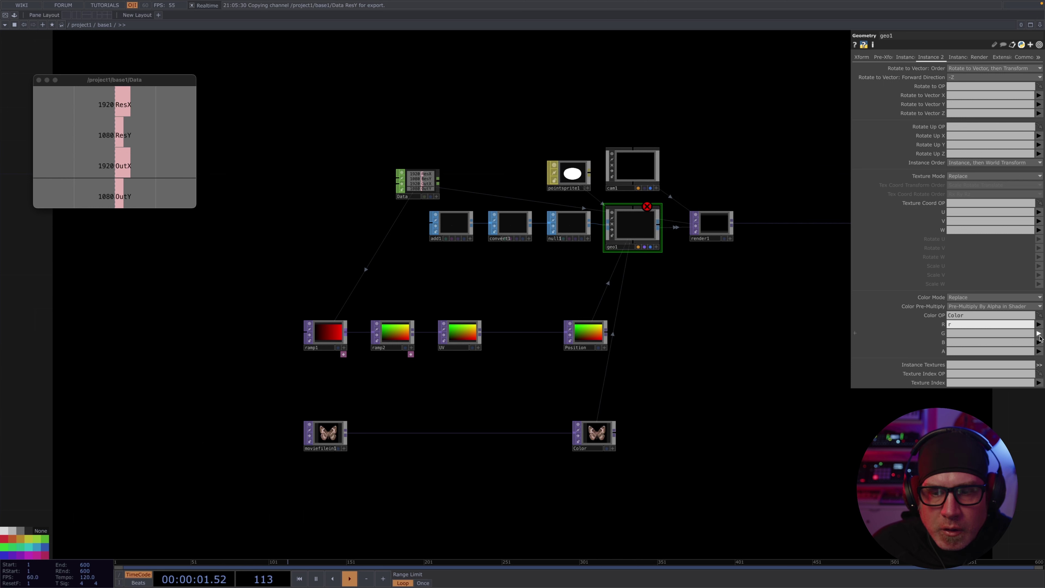
click(1037, 334)
text(g)
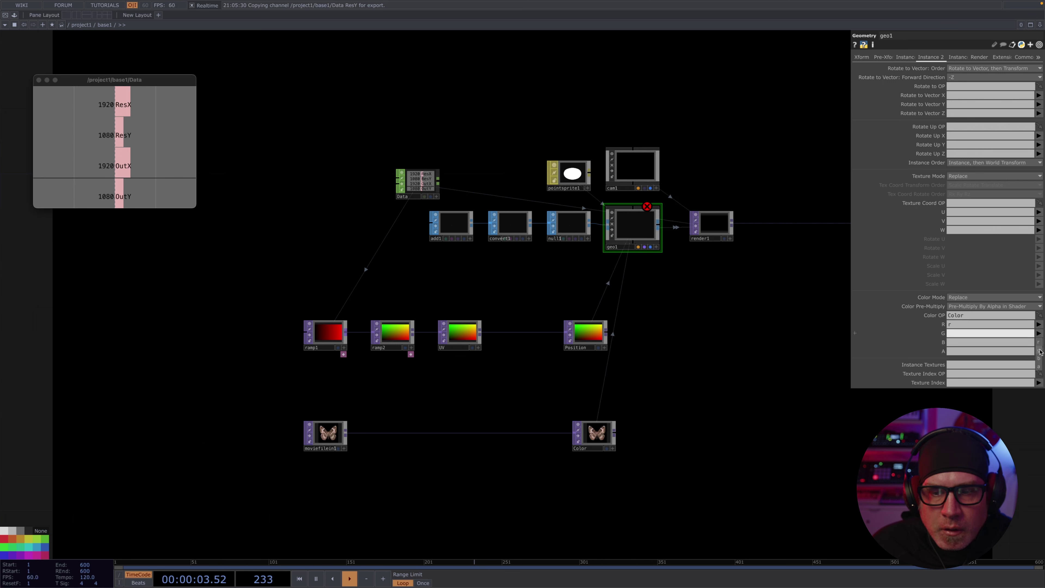
click(1039, 343)
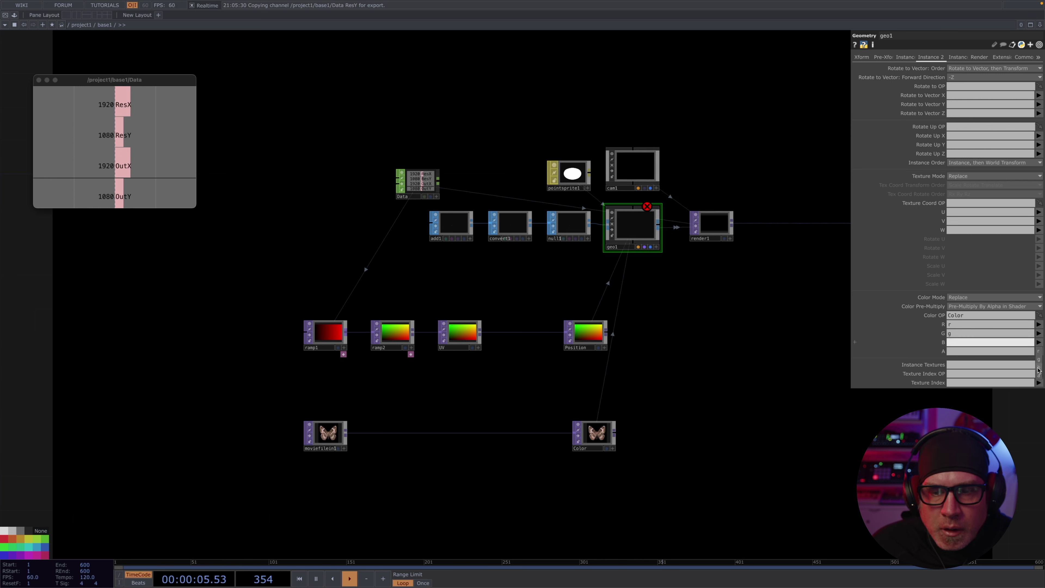
click(1038, 370)
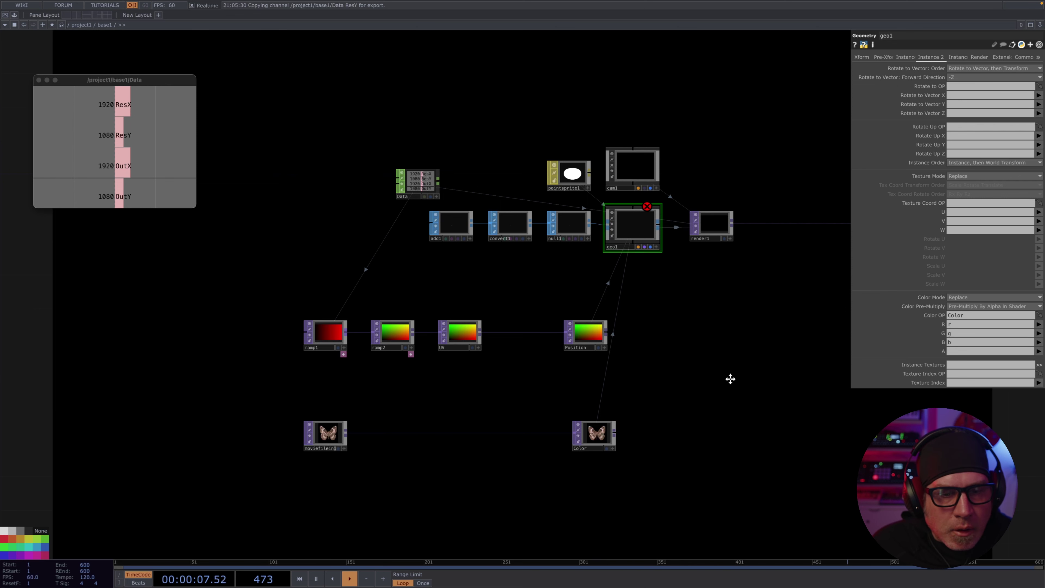
Step: Check ramp1's output resolution settings and inspect the error flagged on geo1
drag(713, 380, 691, 402)
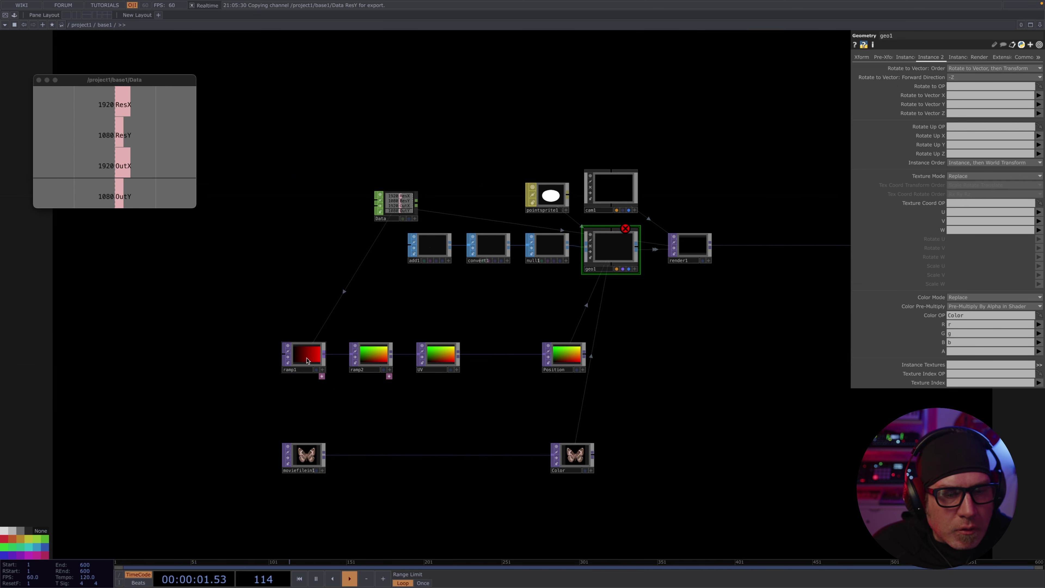
click(307, 360)
click(927, 57)
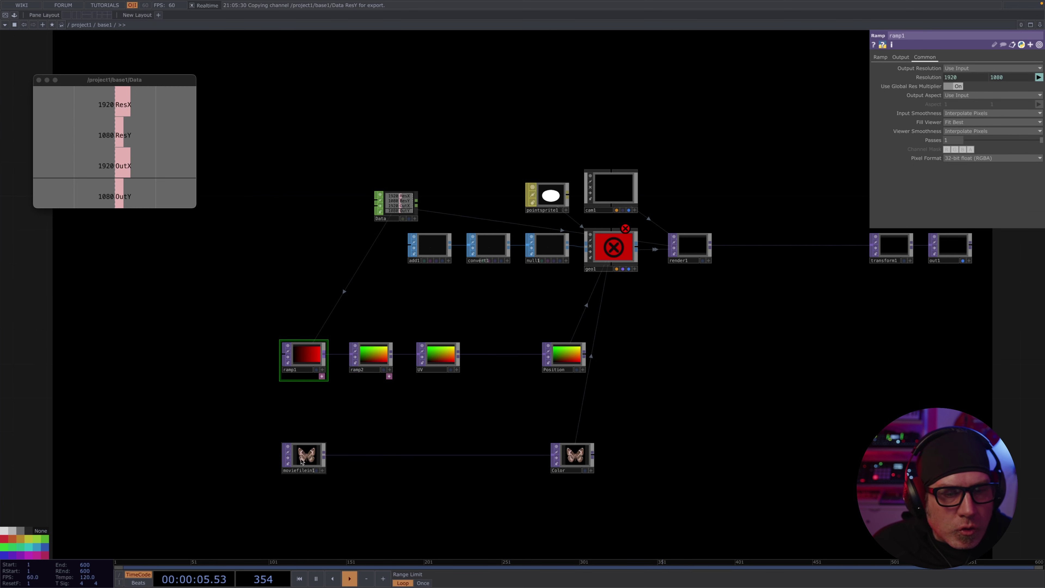
click(617, 245)
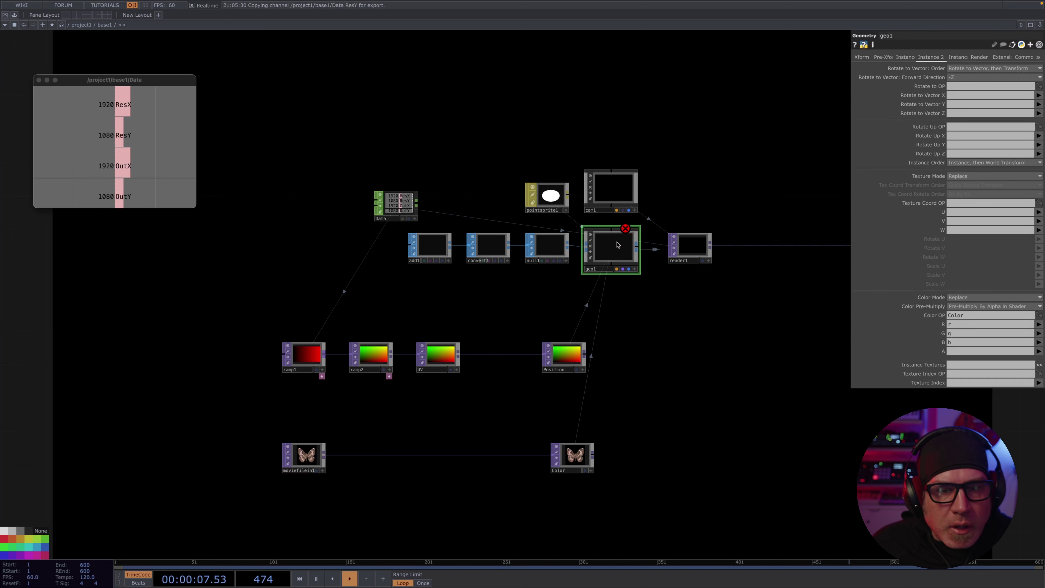
middle_click(626, 229)
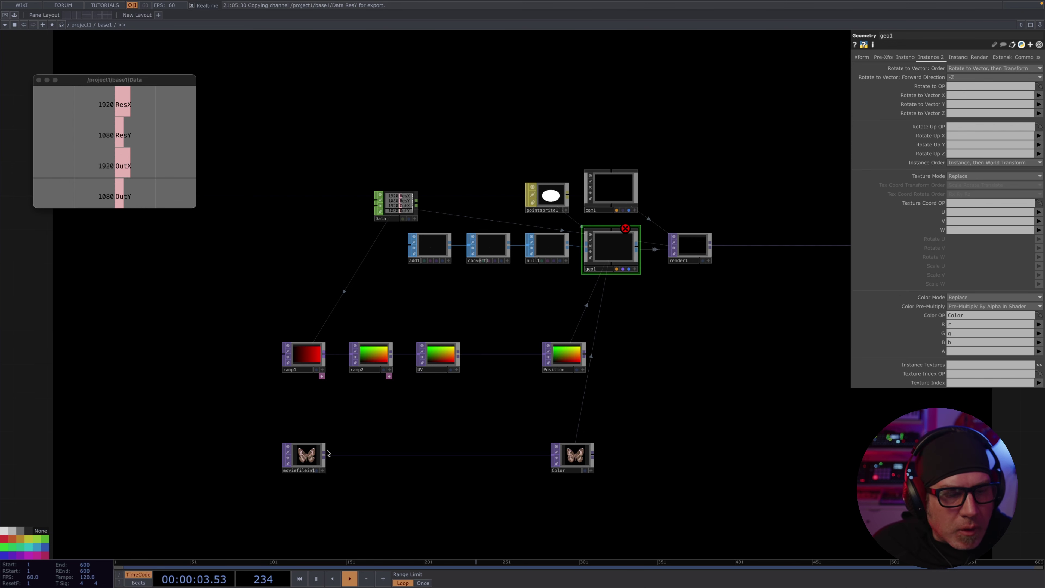
Step: Set the movie file's output resolution to Custom Resolution and reference Data's ResX and ResY channels for its width and height
click(314, 452)
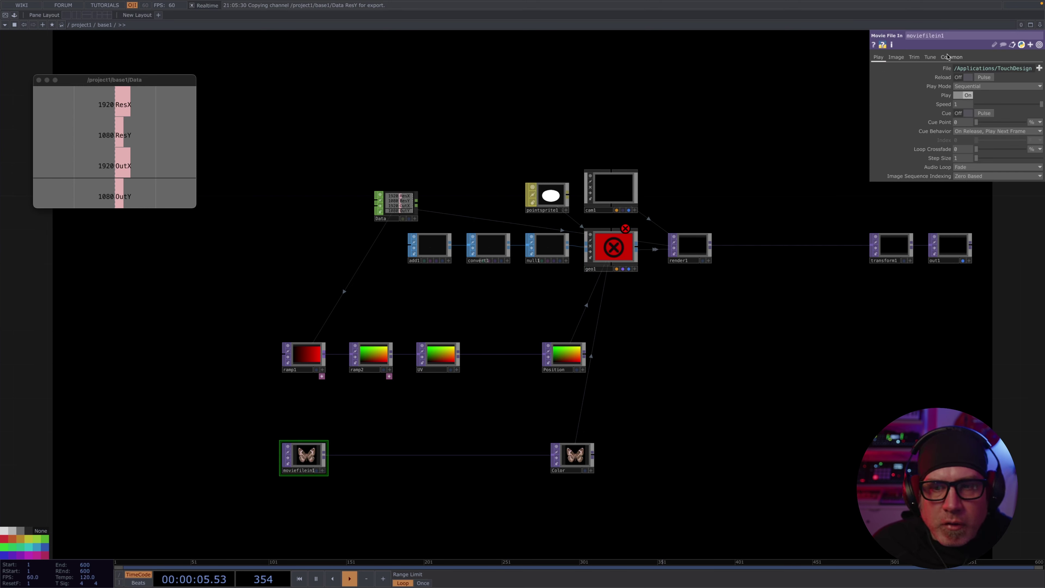
click(950, 57)
click(964, 68)
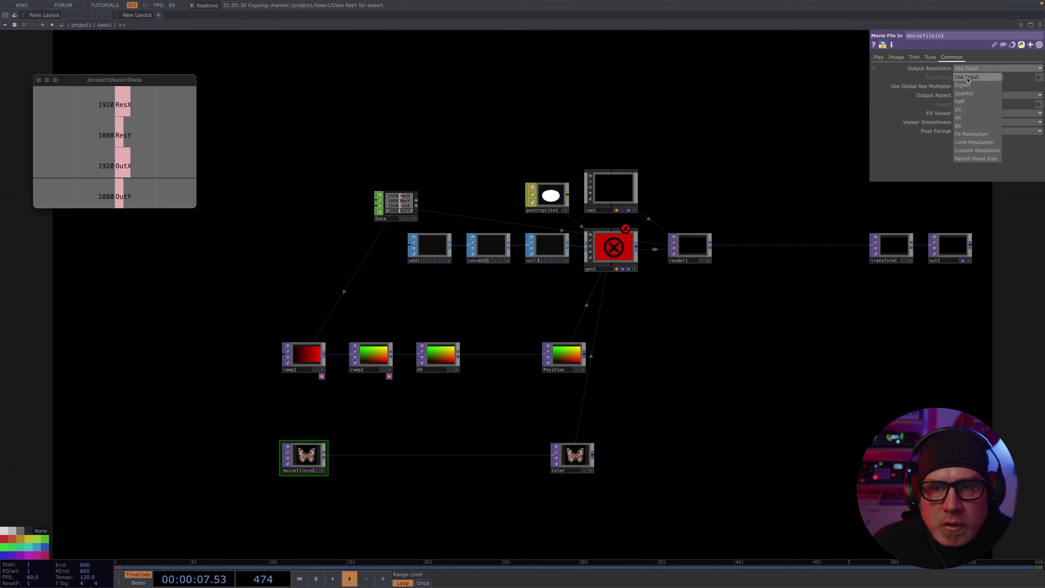
click(958, 152)
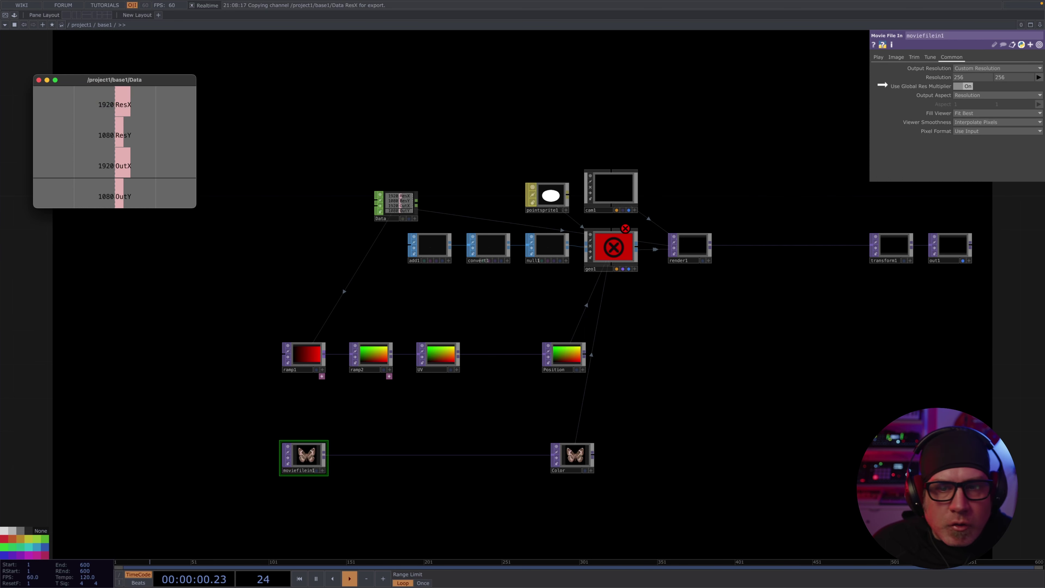
drag(882, 85, 971, 77)
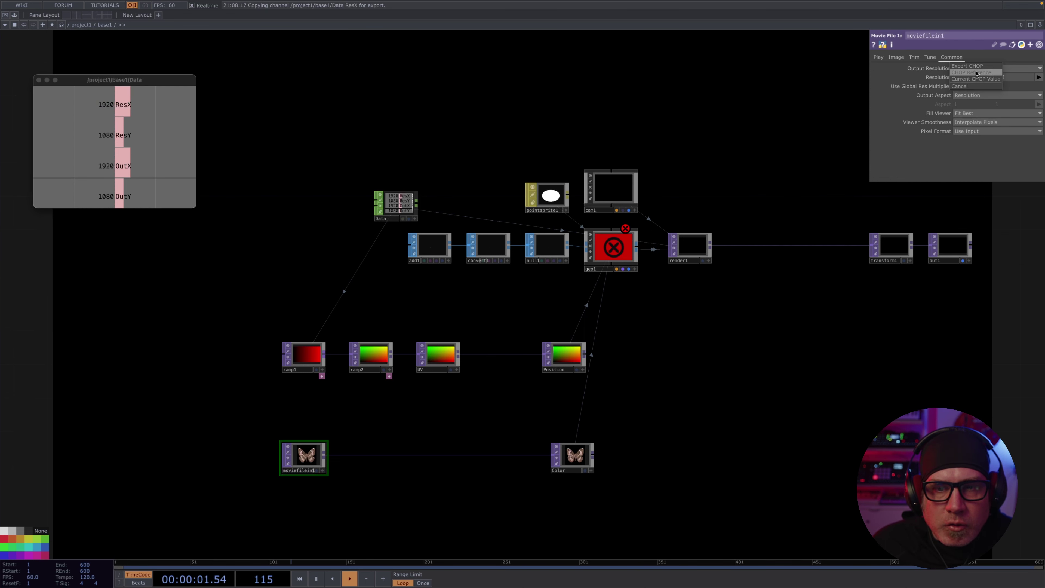
click(975, 74)
drag(121, 128, 1008, 77)
click(1008, 75)
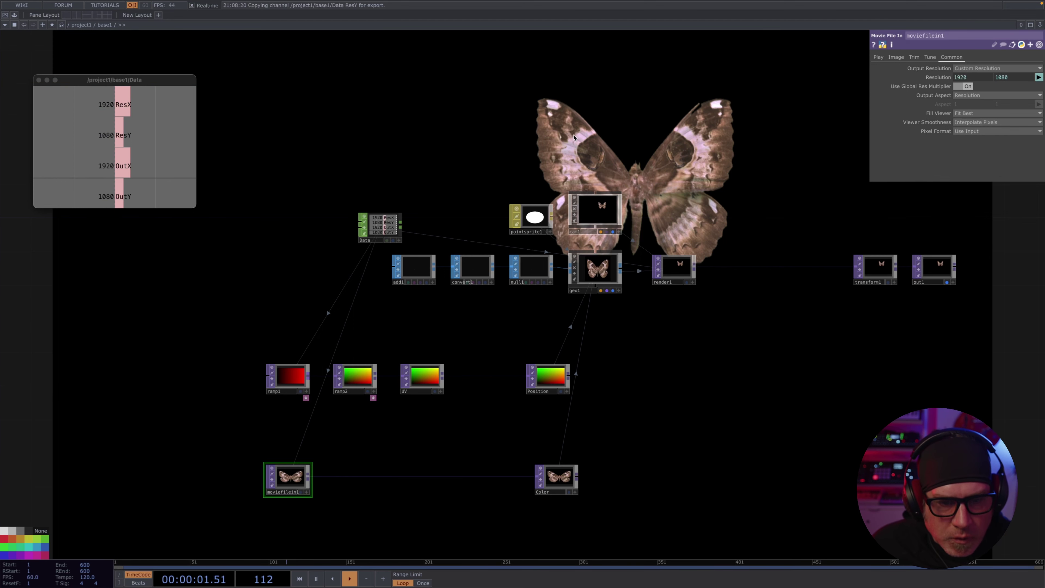
Step: Activate geo1's viewer and orbit around the instanced butterfly points to inspect them
scroll(630, 315, up, 3)
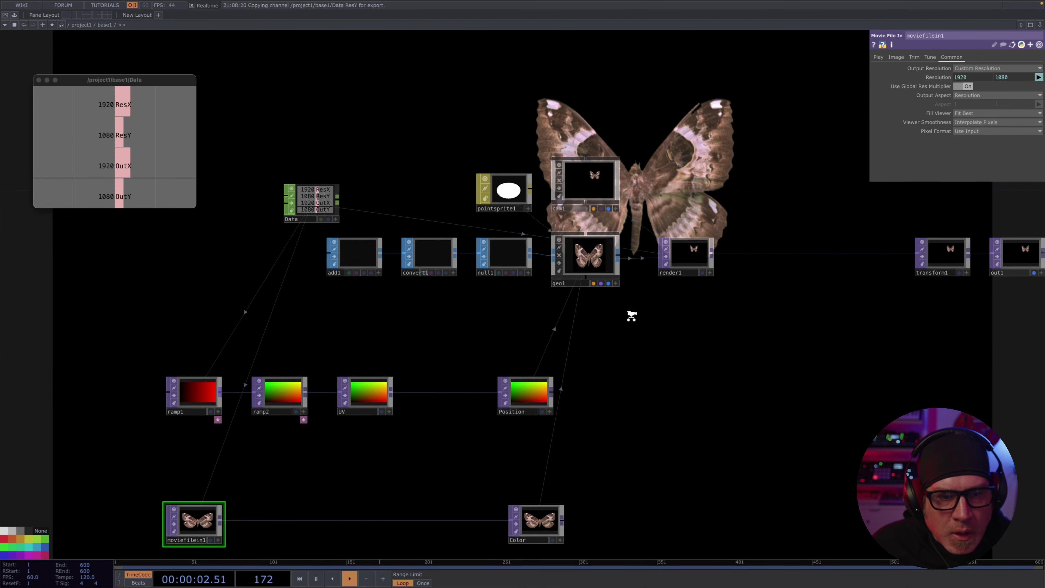
click(615, 282)
drag(597, 263, 587, 260)
scroll(584, 271, up, 3)
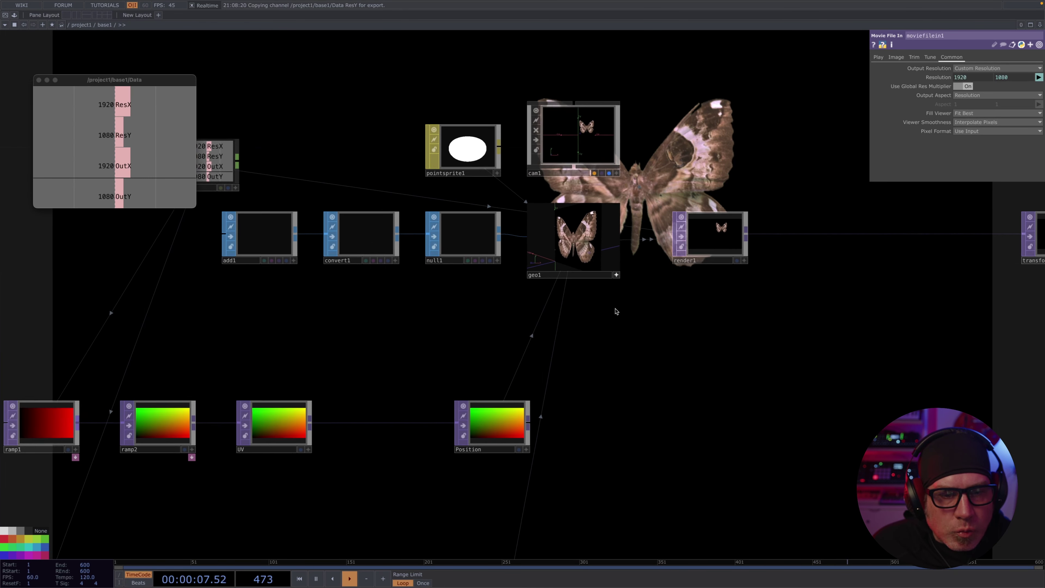
Step: Enlarge the geo1 node so its viewer shows the instanced butterfly larger
drag(622, 280, 660, 346)
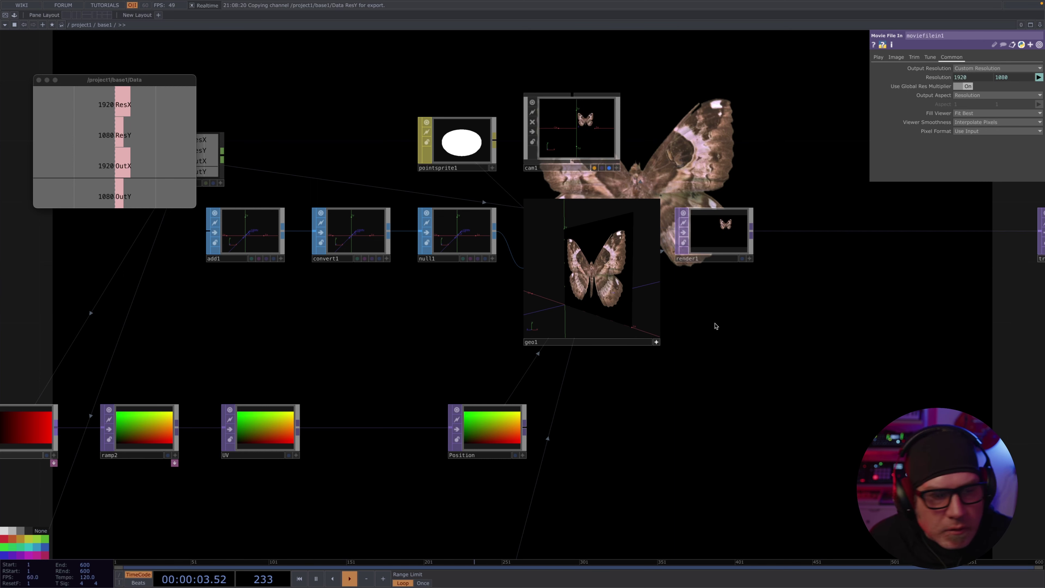
drag(311, 329, 338, 311)
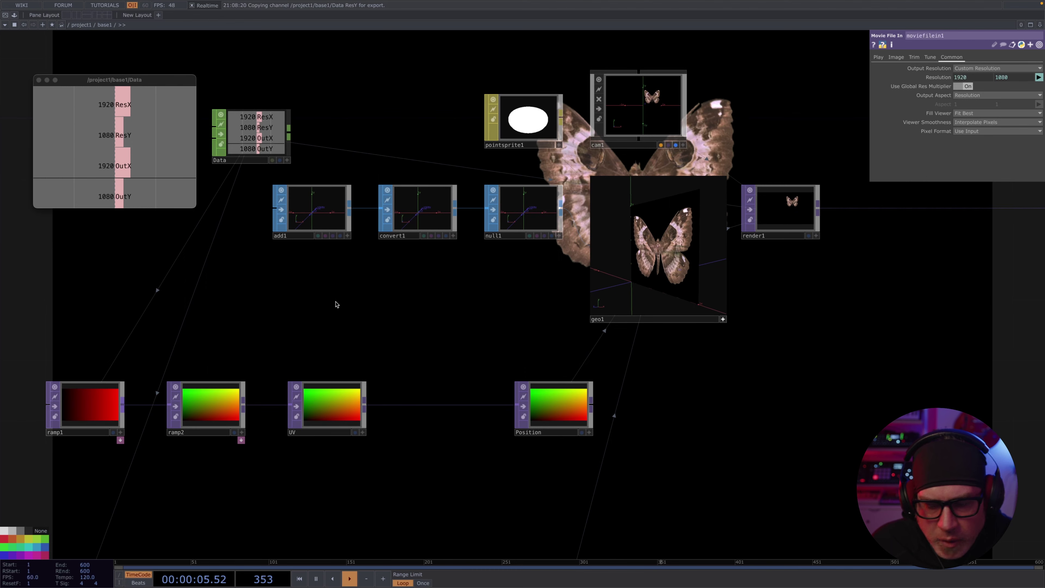
Step: Make room after ramp2 by moving the UV null, and insert a Math TOP on the wire between ramp2 and UV
drag(331, 402, 413, 404)
drag(389, 310, 487, 289)
right_click(401, 387)
click(423, 376)
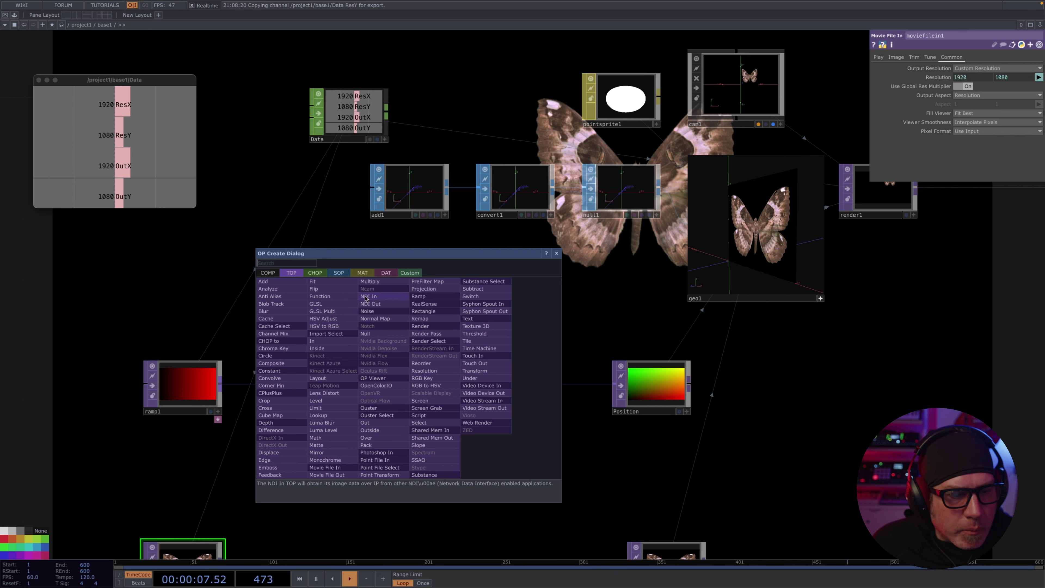
click(329, 438)
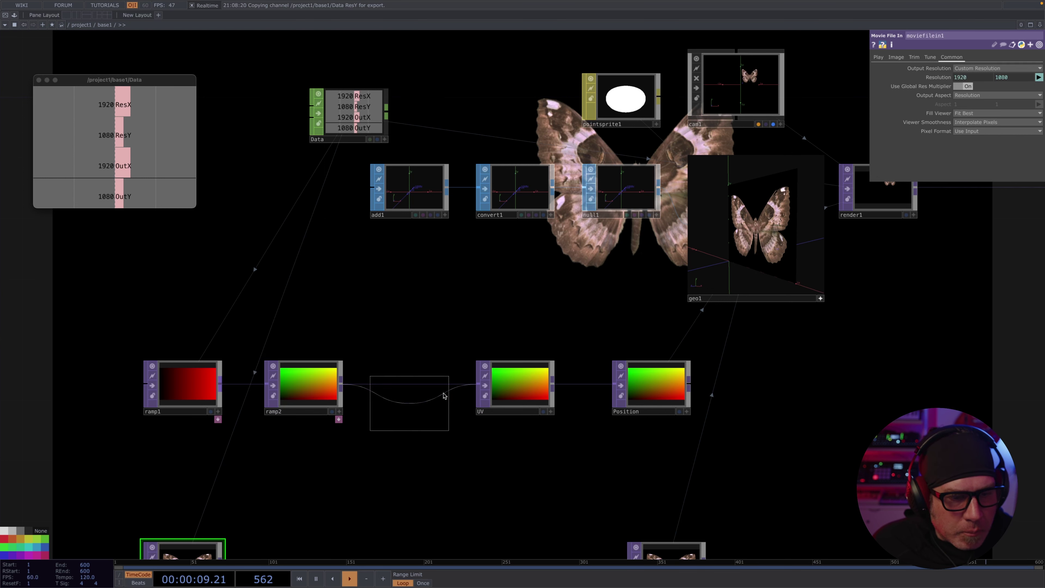
click(420, 385)
drag(421, 385, 406, 385)
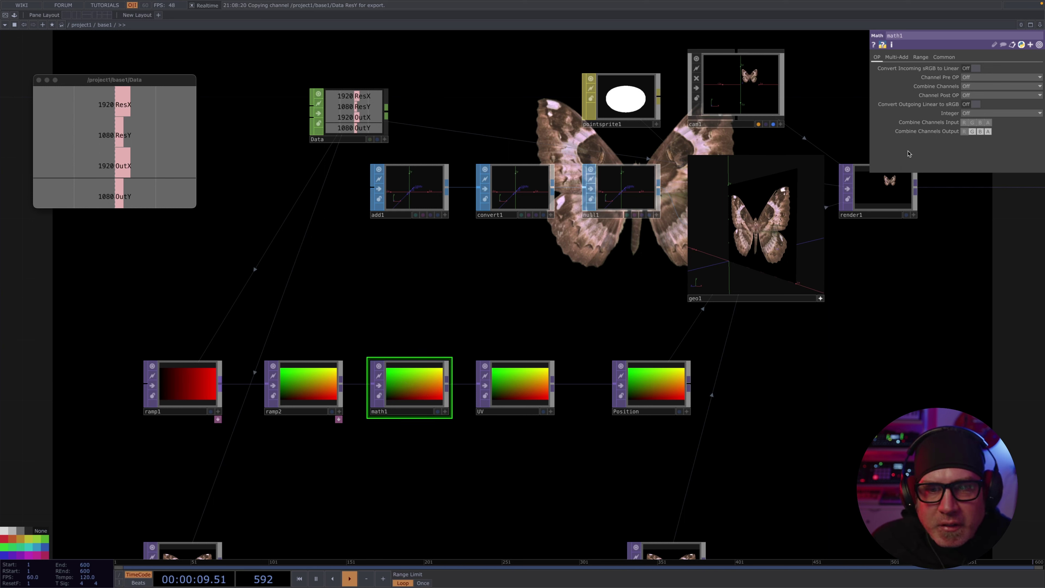
Step: Set the lower values of math1's To Range R and To Range G to -1
click(920, 58)
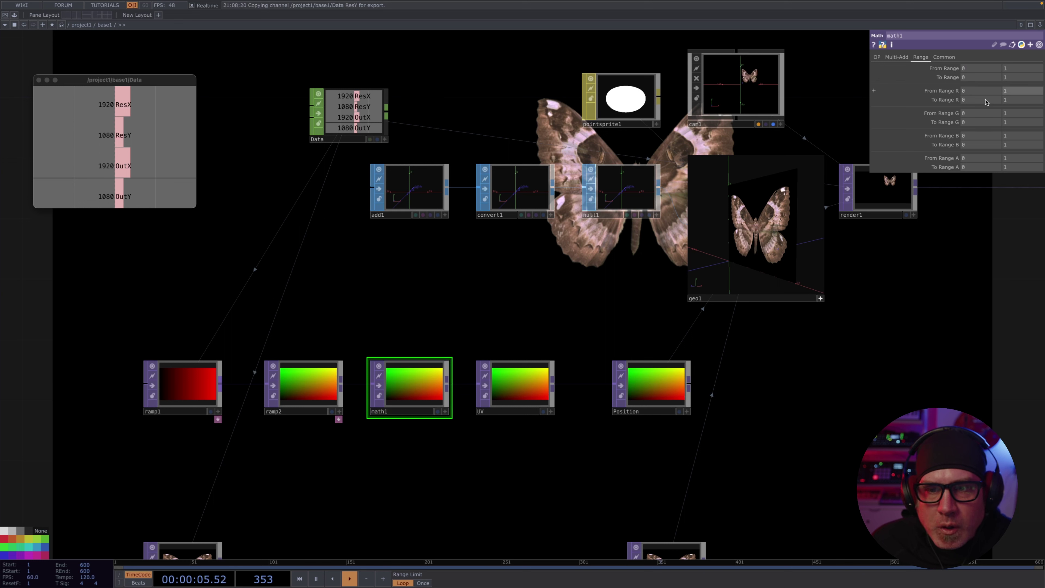
text(-1)
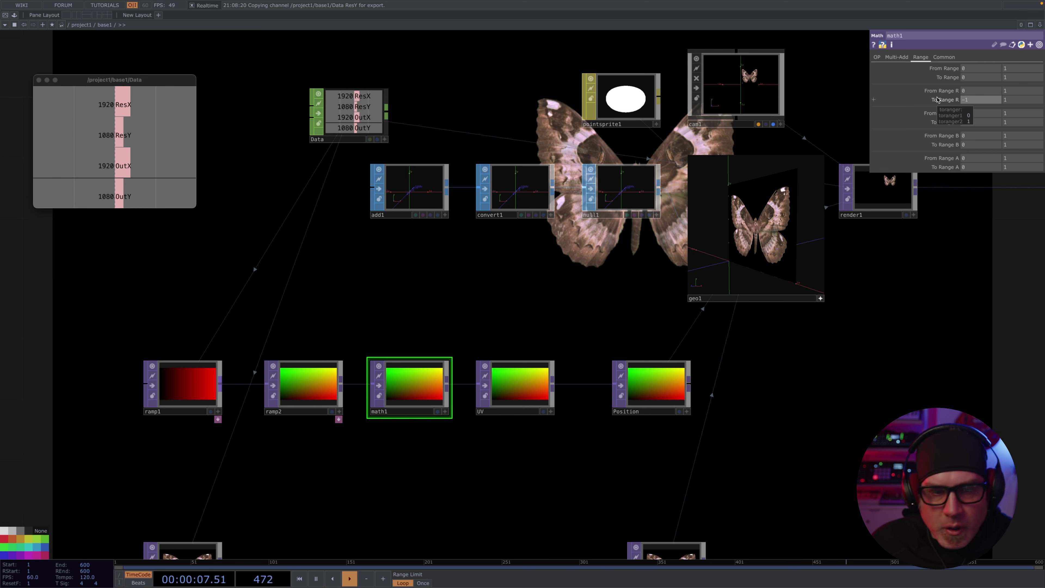
key(Return)
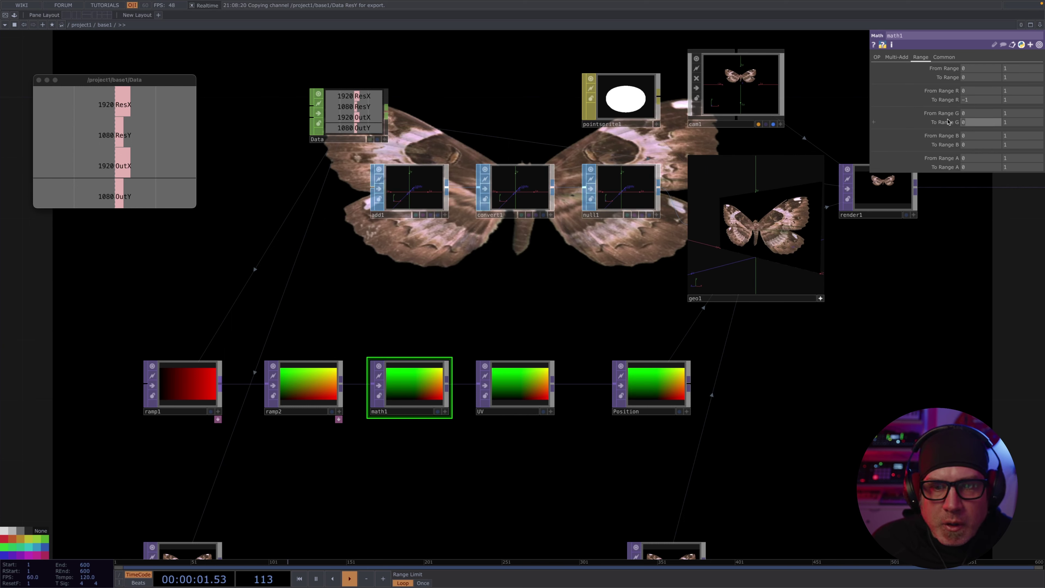
text(-1)
key(Return)
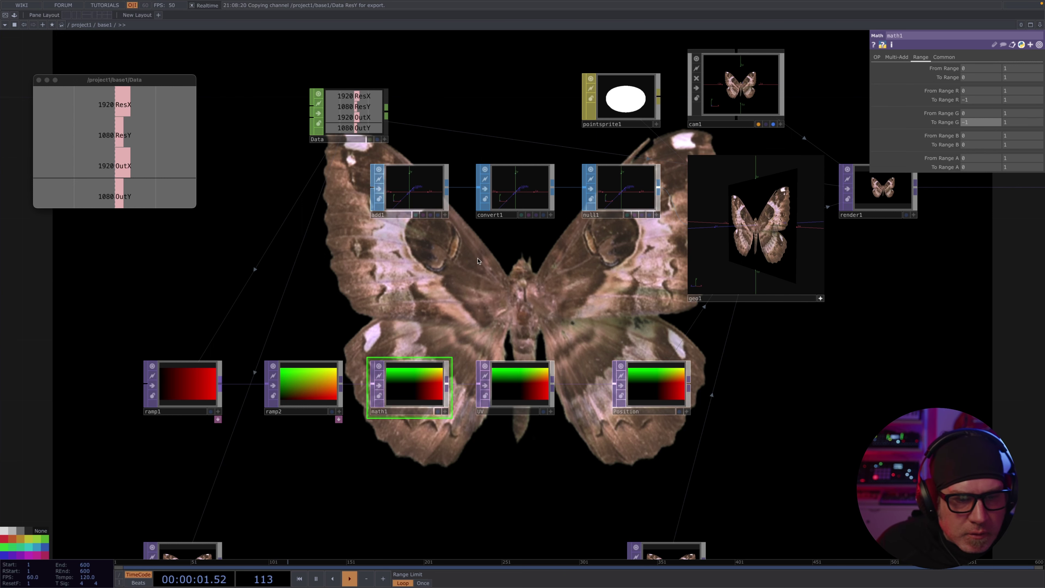
Step: Shrink the geo1 node to a compact size matching the width of cam1 above it
drag(489, 275, 477, 256)
scroll(487, 272, down, 2)
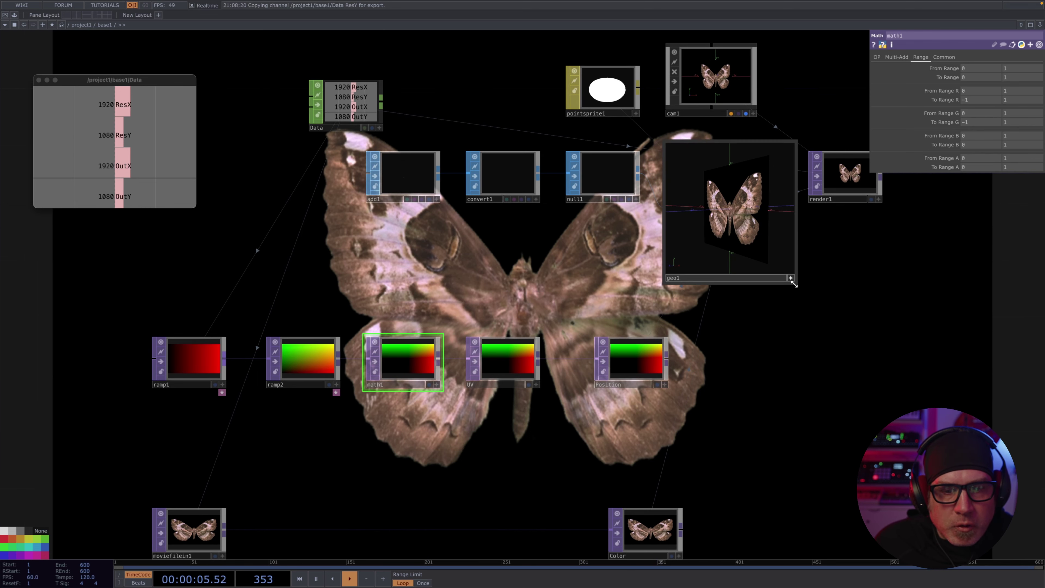
drag(793, 284, 753, 216)
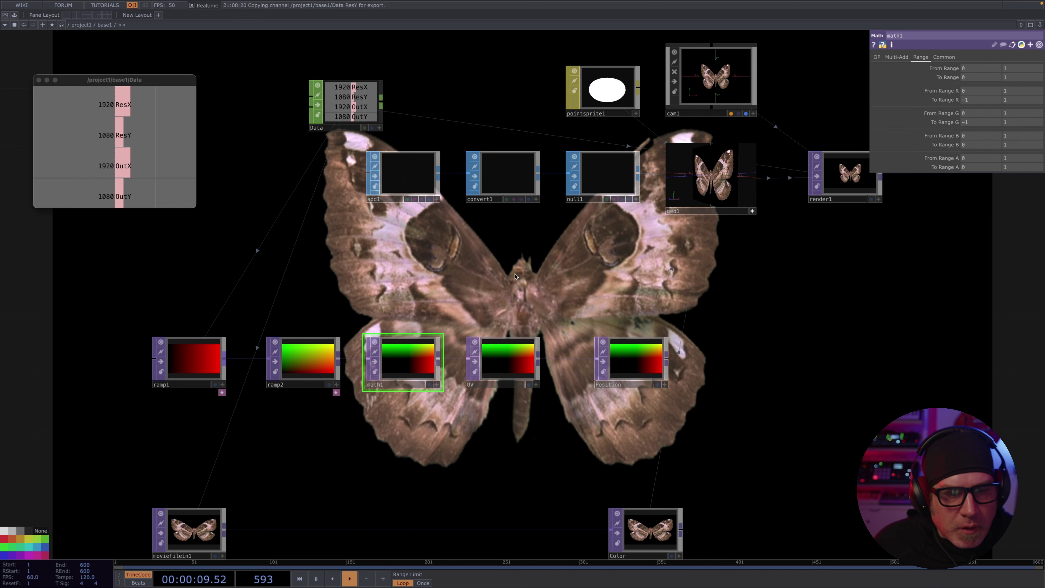
scroll(515, 276, down, 2)
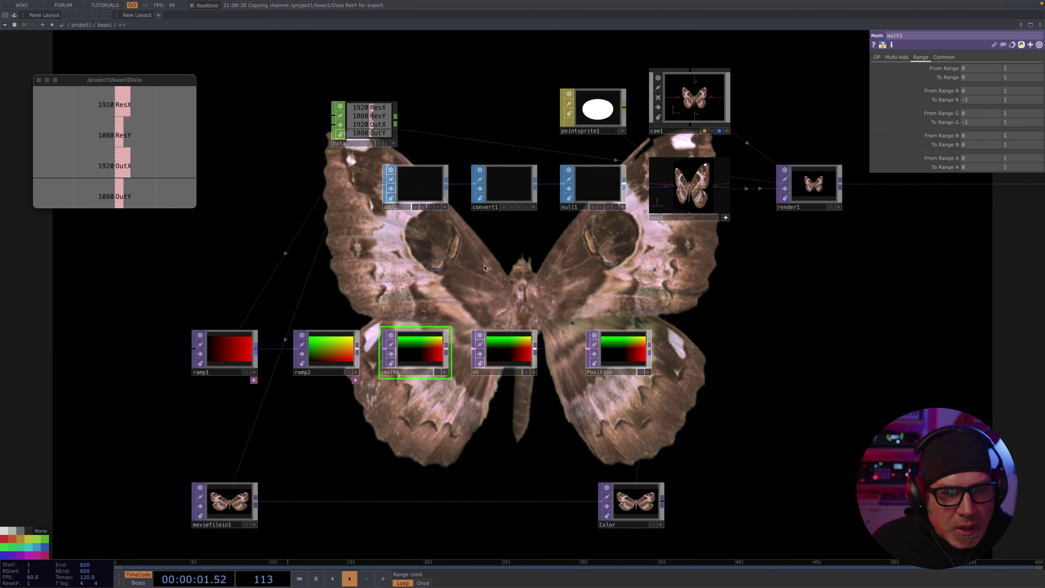
drag(484, 268, 555, 268)
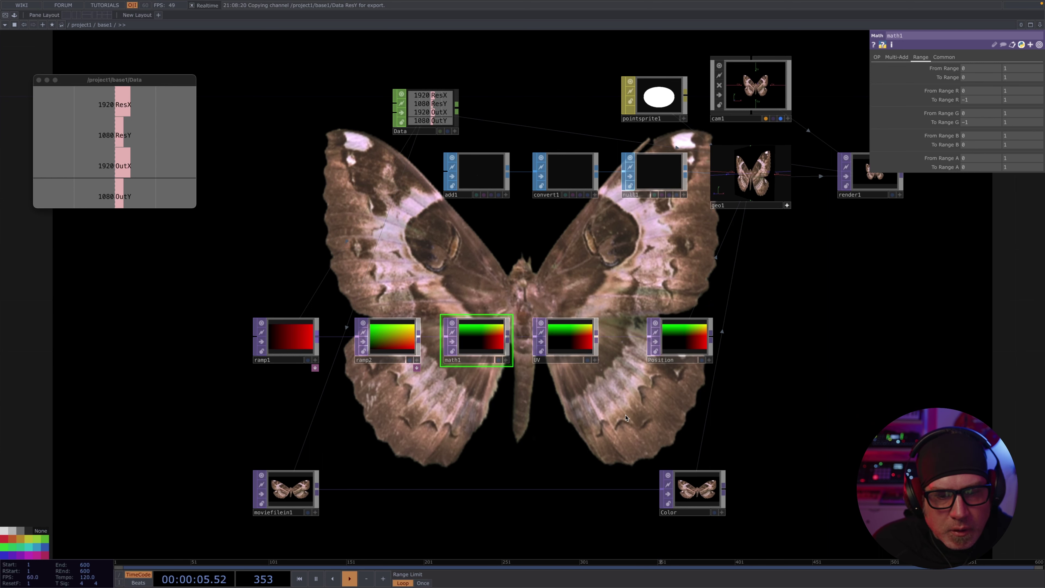
scroll(624, 416, down, 2)
scroll(625, 417, down, 2)
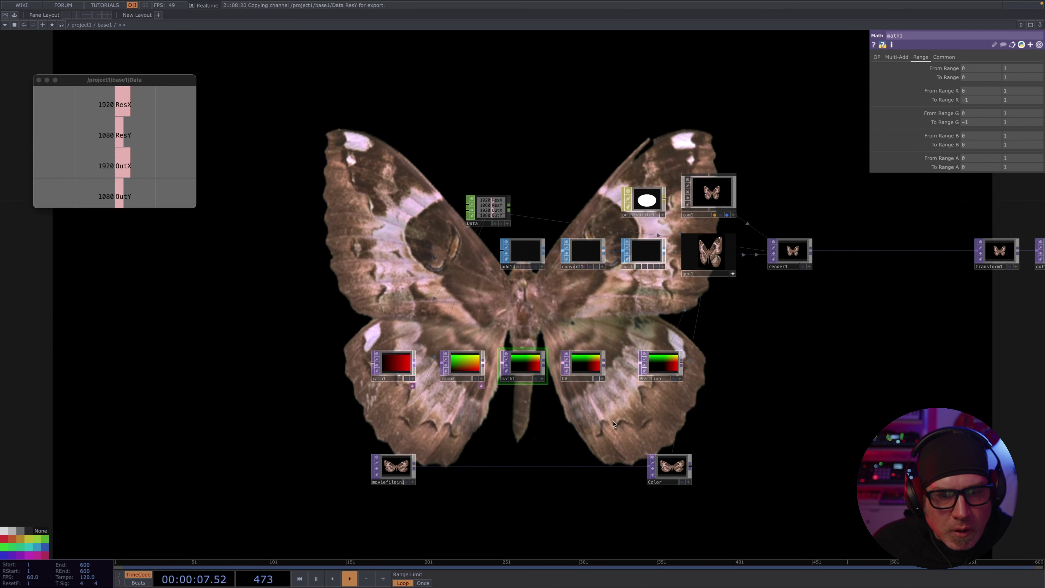
Step: Move the moviefilein1 and Color nodes up into a row directly above the ramp chain and align them with it
drag(675, 470, 656, 370)
click(655, 370)
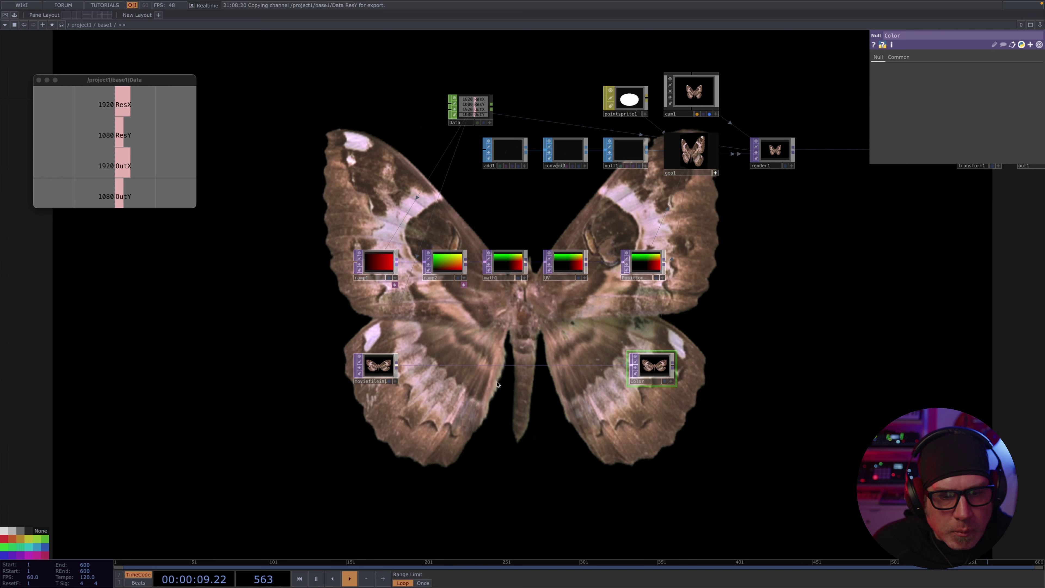
shift+click(383, 370)
drag(383, 370, 387, 227)
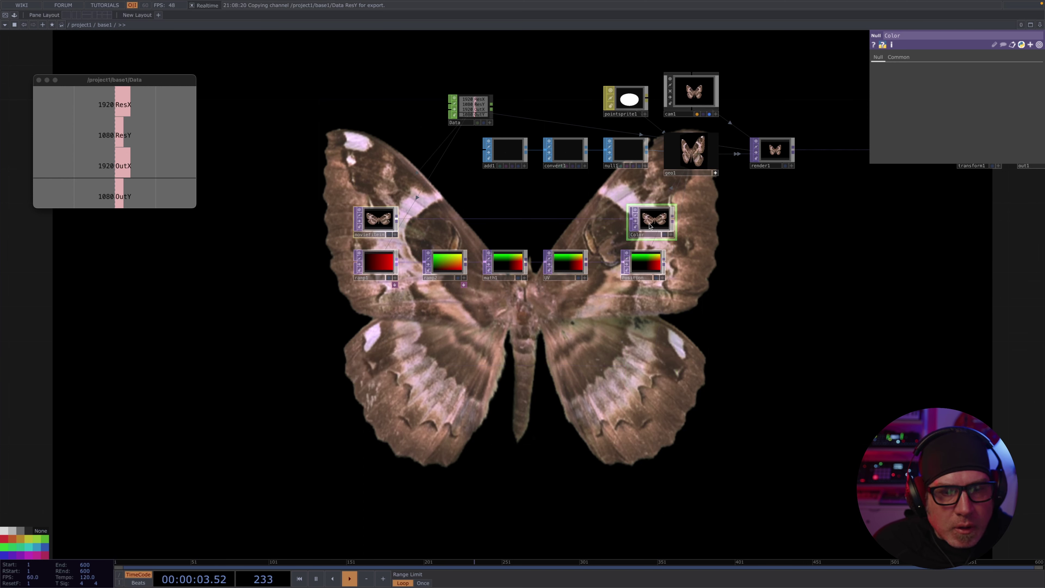
mouse_move(650, 225)
mouse_down()
mouse_move(631, 224)
mouse_move(641, 225)
mouse_up()
click(468, 195)
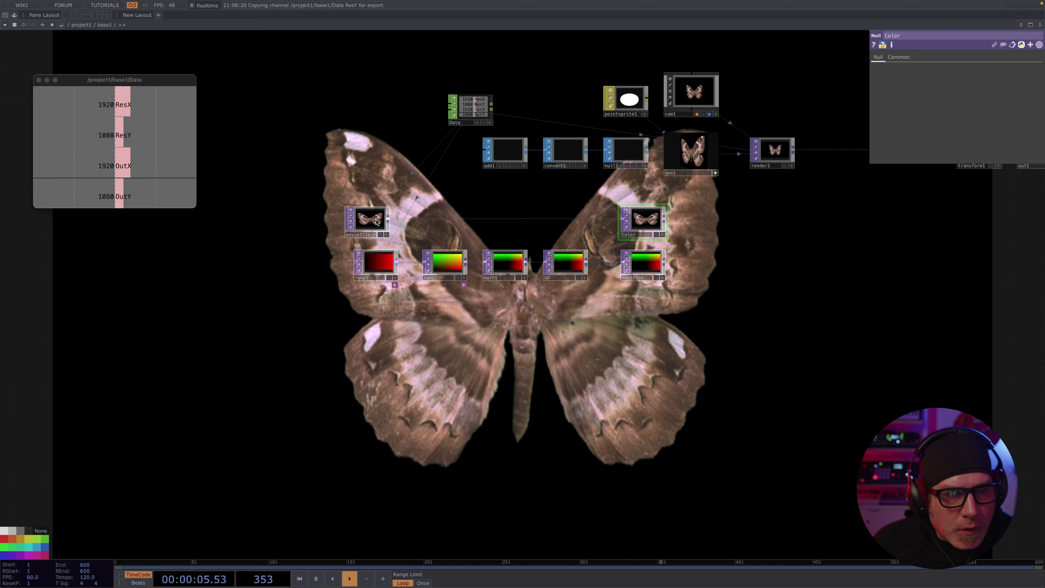
mouse_move(371, 223)
mouse_down()
mouse_move(388, 223)
mouse_move(379, 223)
mouse_up()
scroll(467, 315, up, 5)
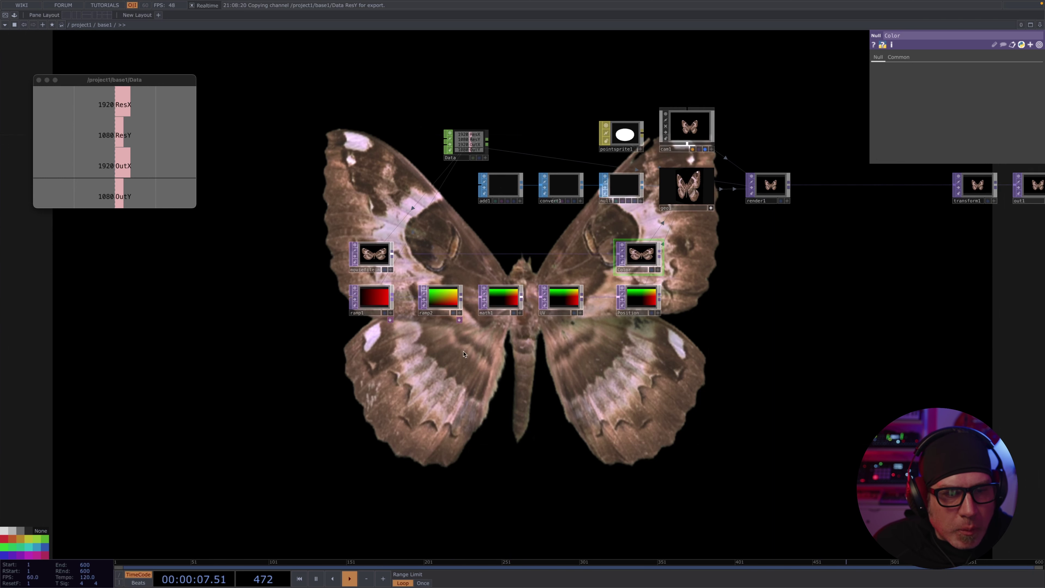
Step: Move the Position null away below the end of the chain, and shift the ramp1, ramp2, math1 and UV nodes left together
drag(695, 294, 741, 343)
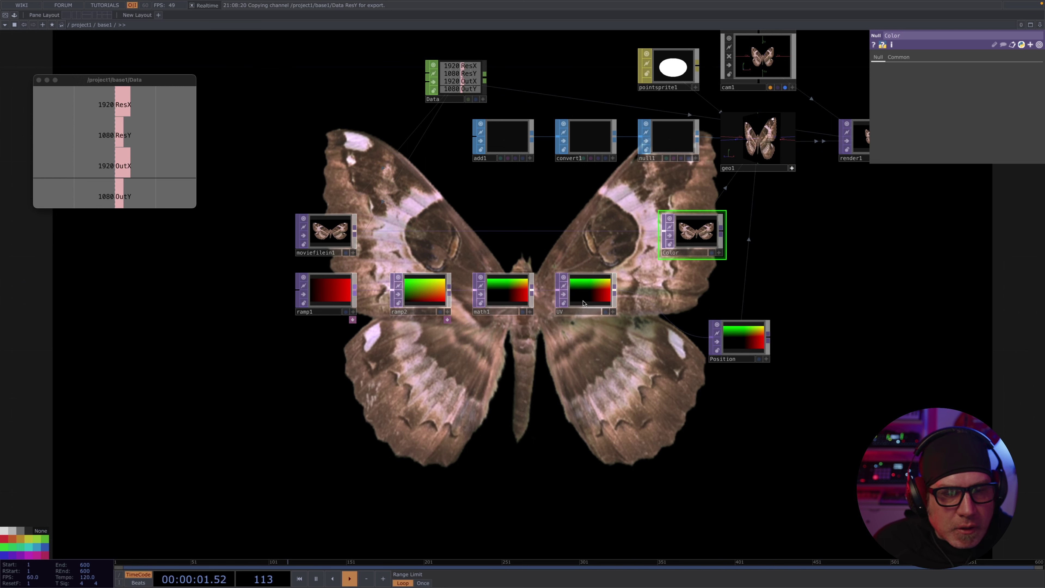
click(325, 293)
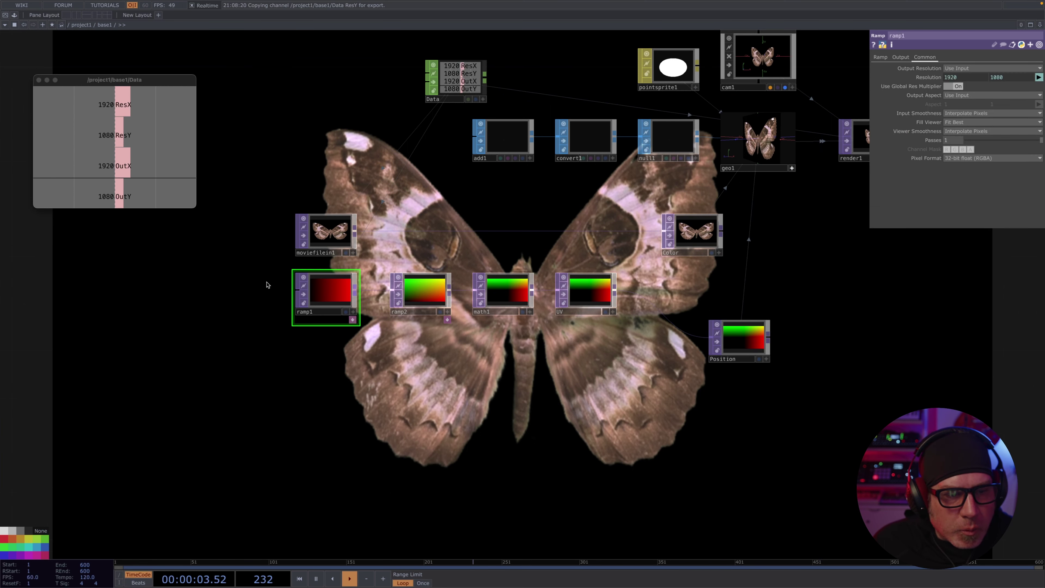
drag(256, 276, 486, 308)
key(h)
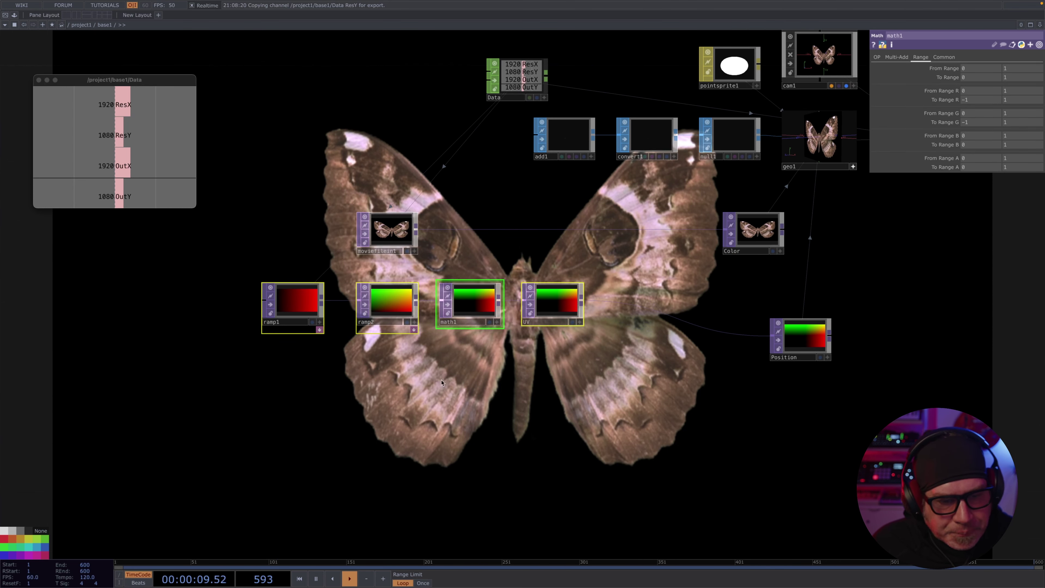
Step: Add a Noise TOP below ramp1 and set its pixel format to 32-bit float (RGBA)
key(Tab)
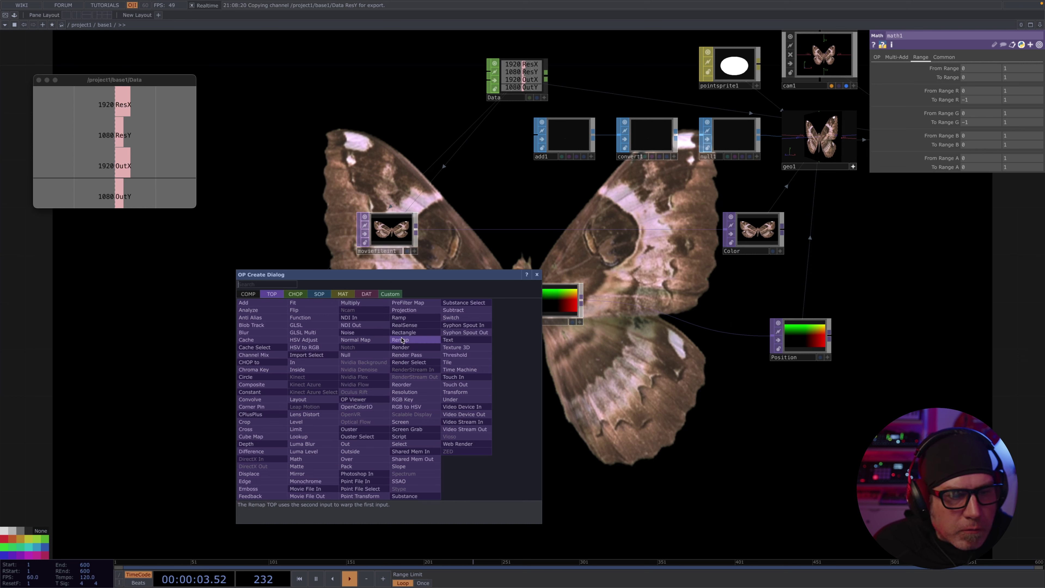
click(370, 334)
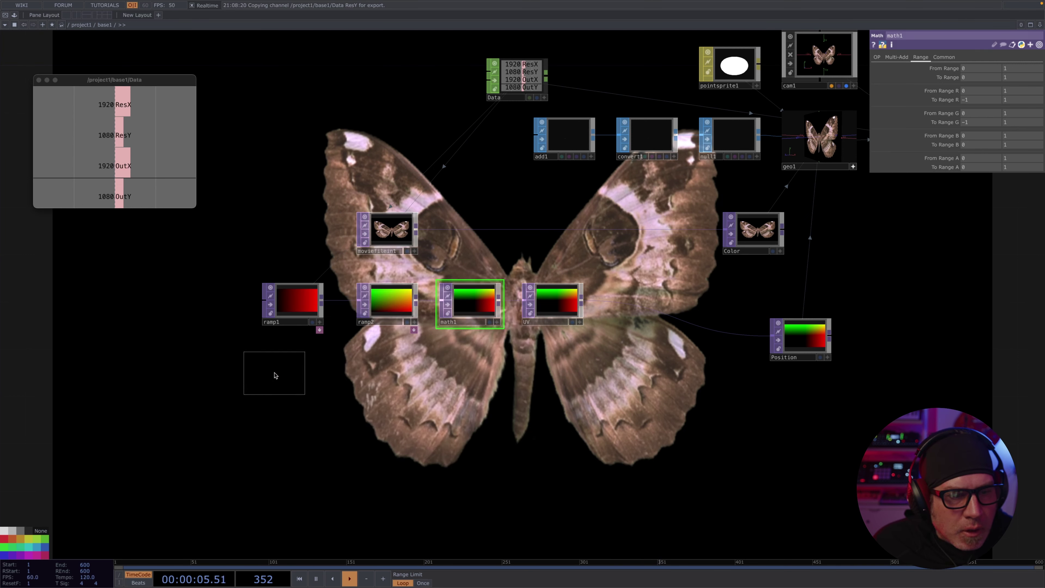
click(292, 375)
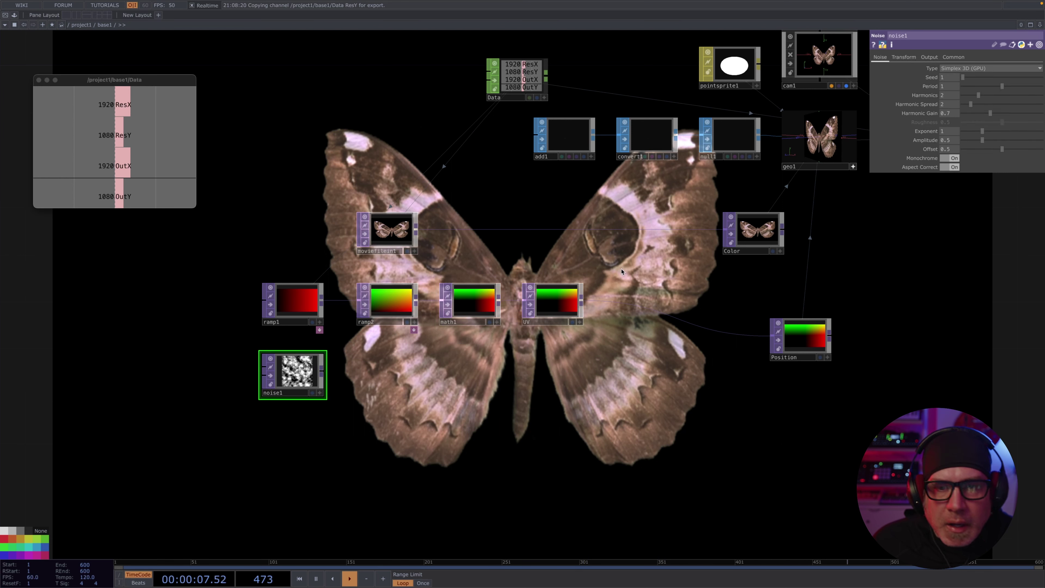
click(954, 57)
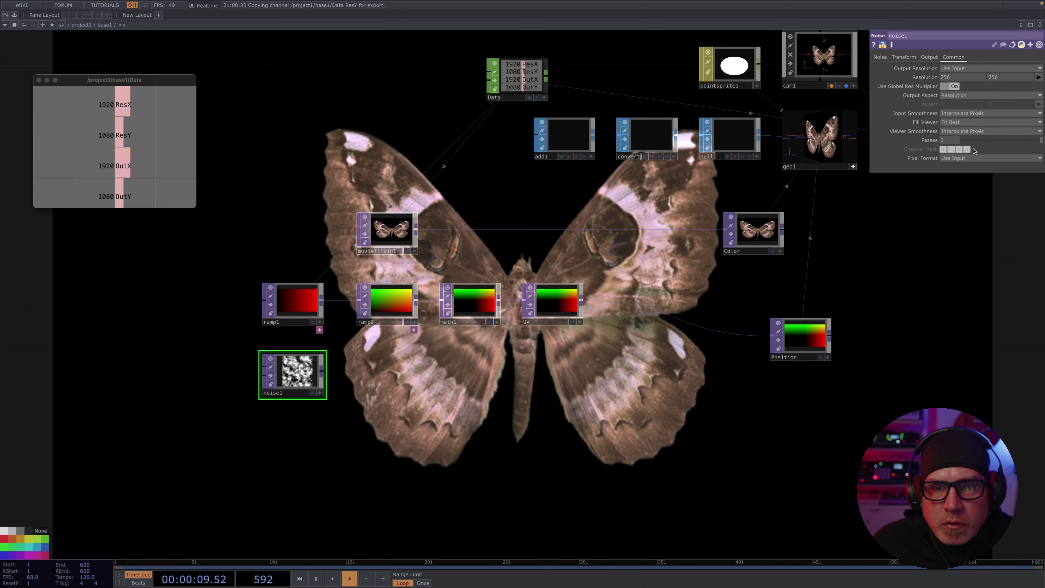
click(971, 159)
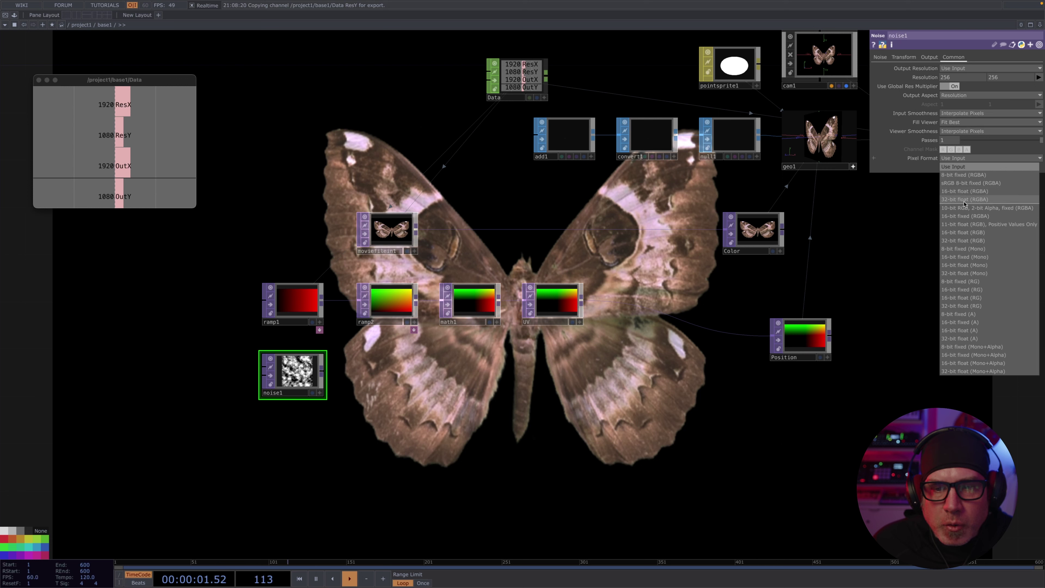
click(964, 199)
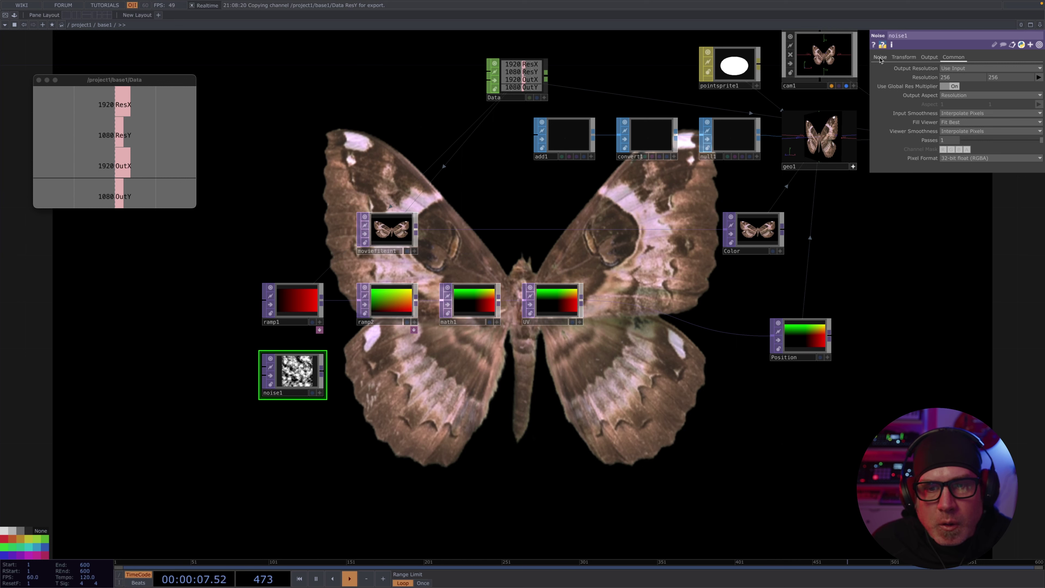
Step: Set noise1's type to Perlin 3D (GPU) and its offset to 0.65
click(877, 58)
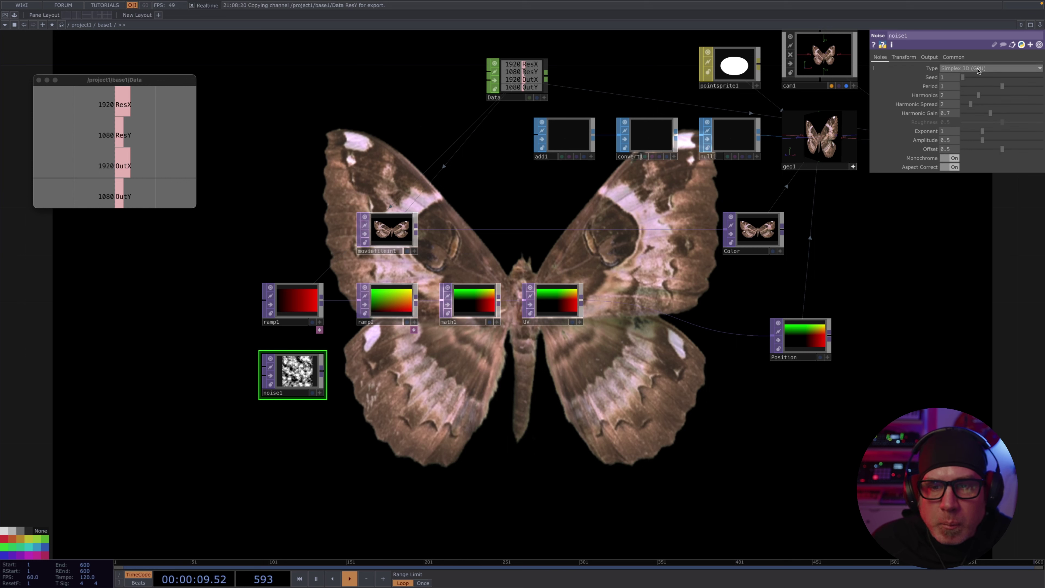
click(978, 69)
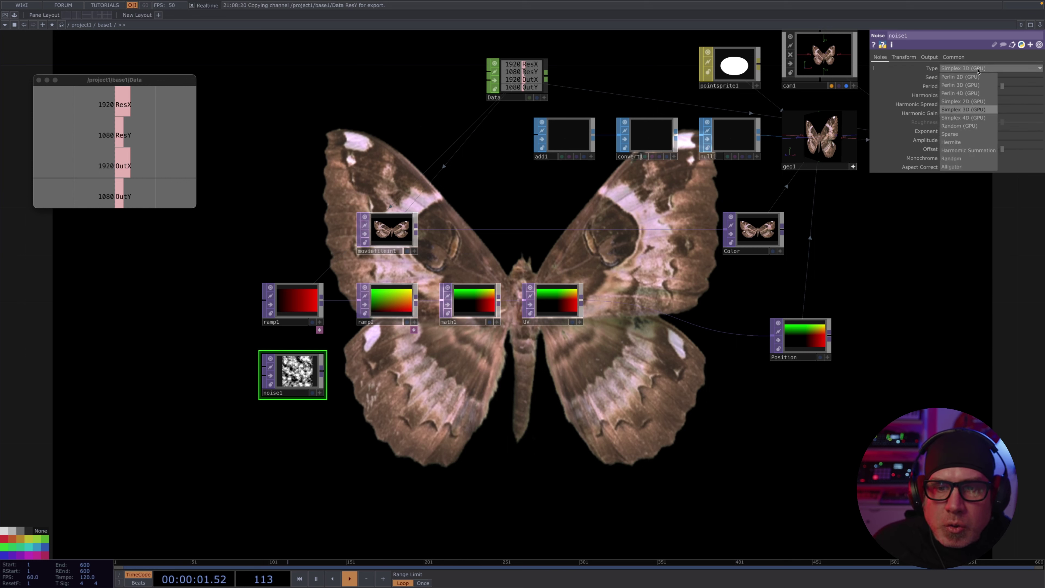
click(976, 86)
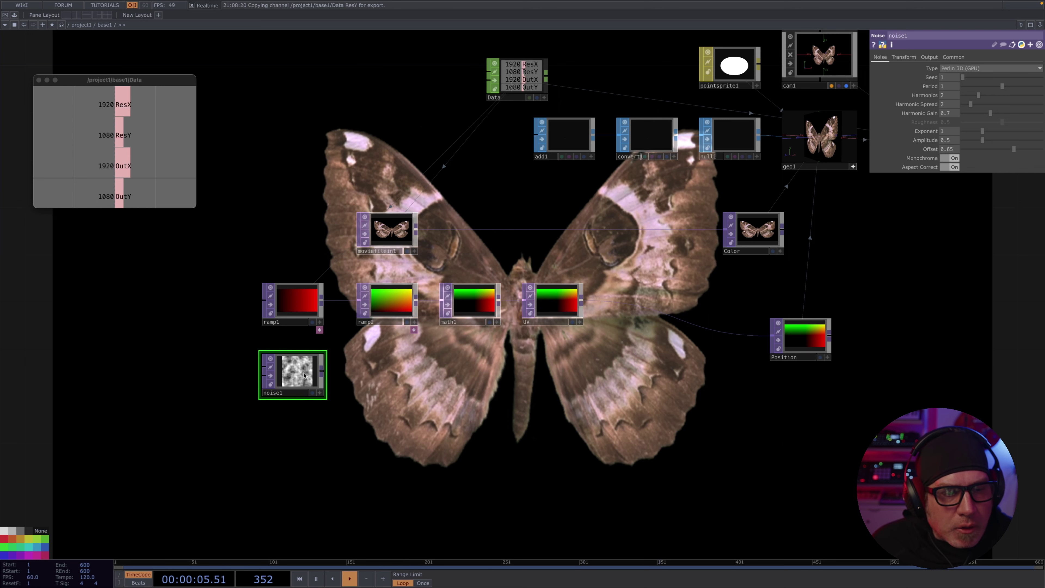
Step: Reference Data's ResX and ResY channels as CHOP references for noise1's resolution width and height
scroll(348, 390, up, 3)
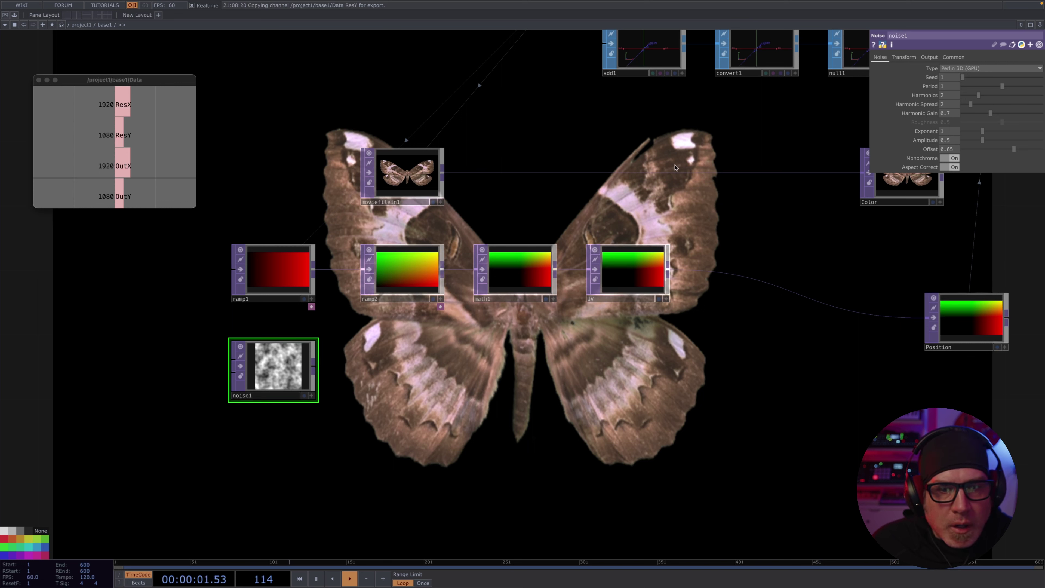
click(953, 56)
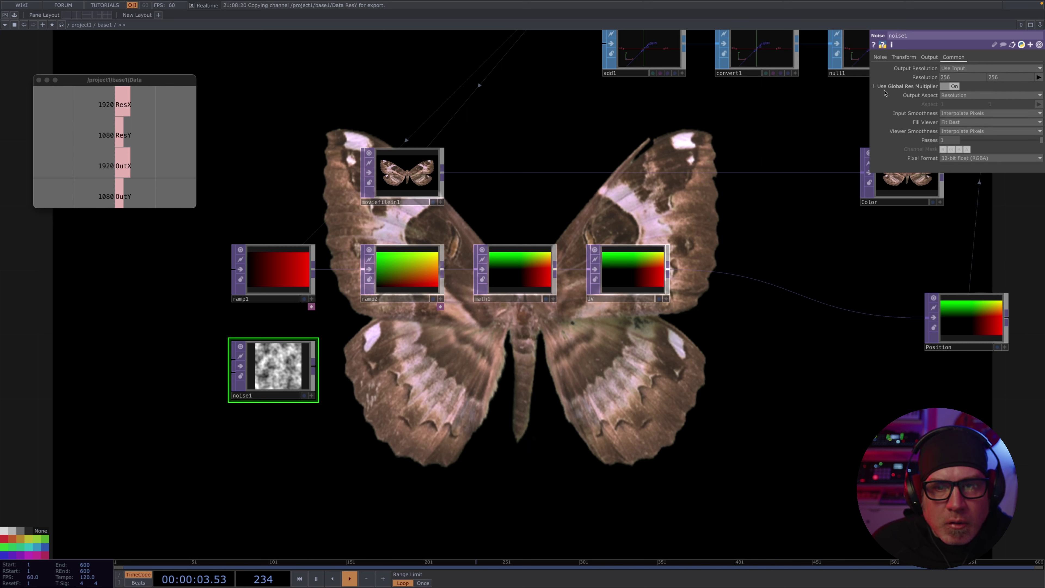
drag(122, 111, 958, 77)
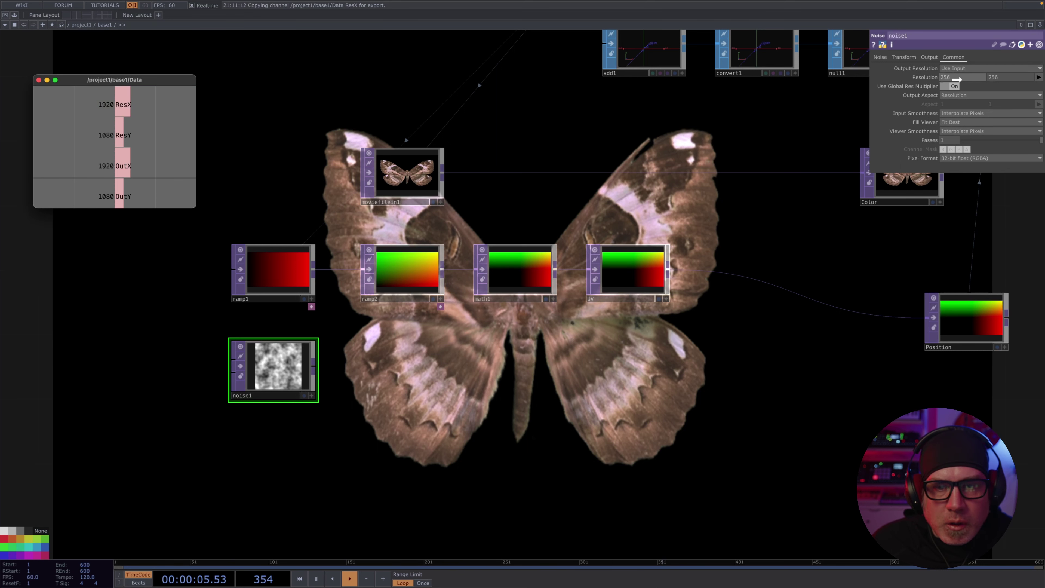
click(959, 76)
drag(144, 126, 993, 77)
click(994, 76)
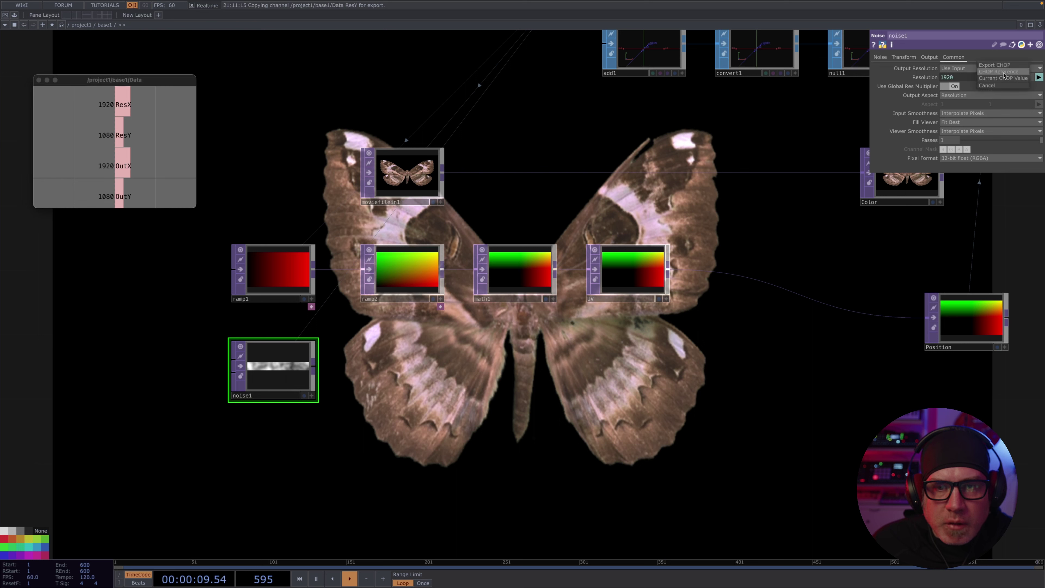
click(287, 371)
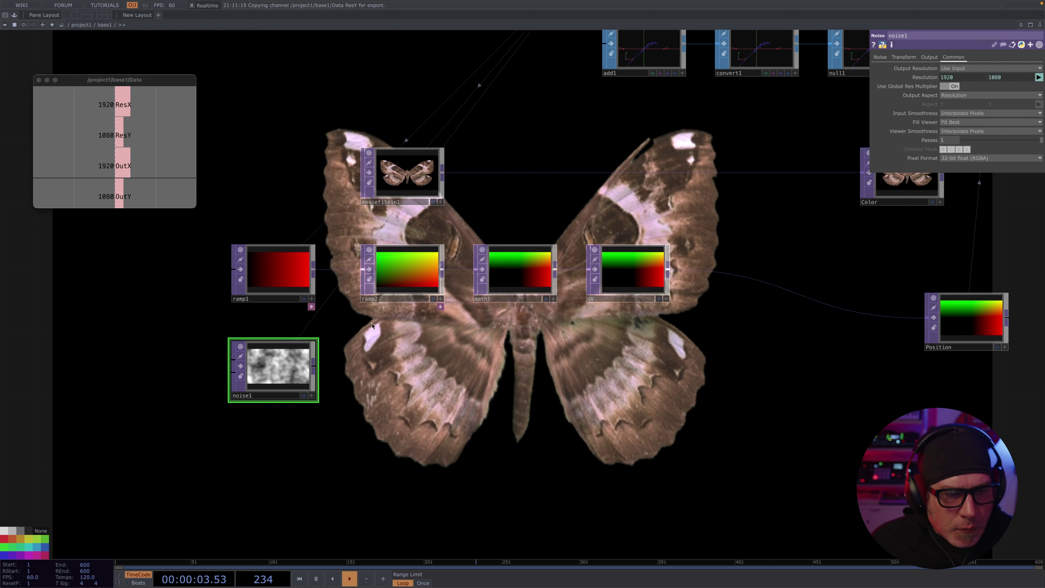
Step: Set noise1's Y scale to 0.1 in its transform so the noise stretches vertically
click(914, 60)
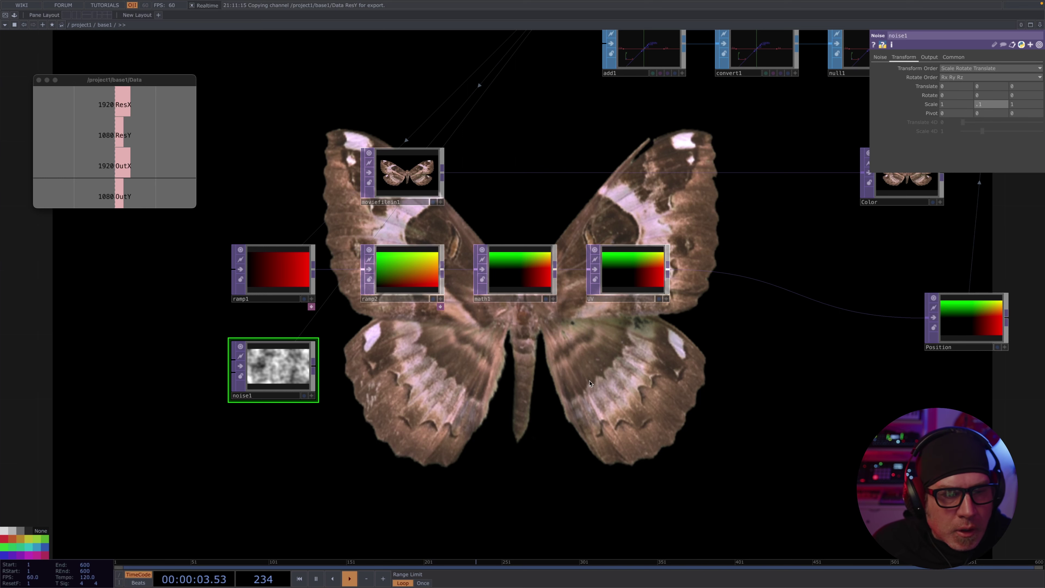
scroll(280, 363, up, 5)
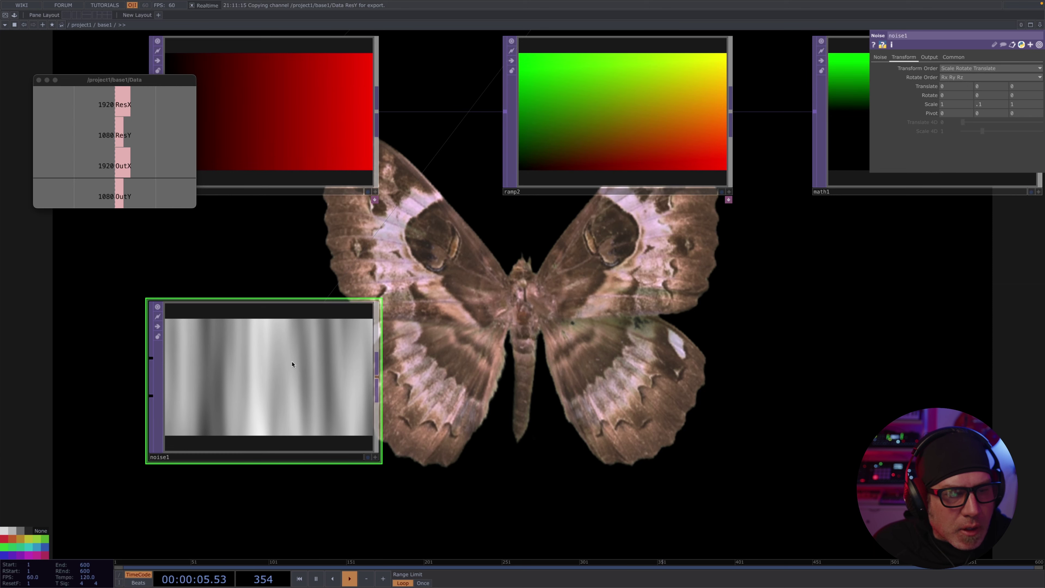
scroll(289, 398, down, 3)
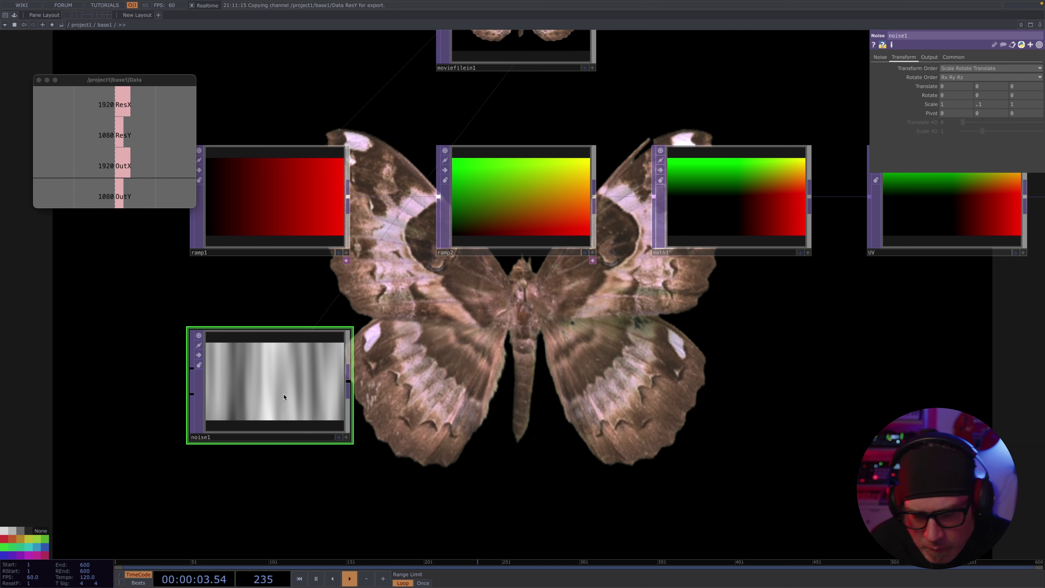
Step: Add a Math TOP fed by noise1's output and place it beside noise1, below ramp2
drag(411, 375, 396, 371)
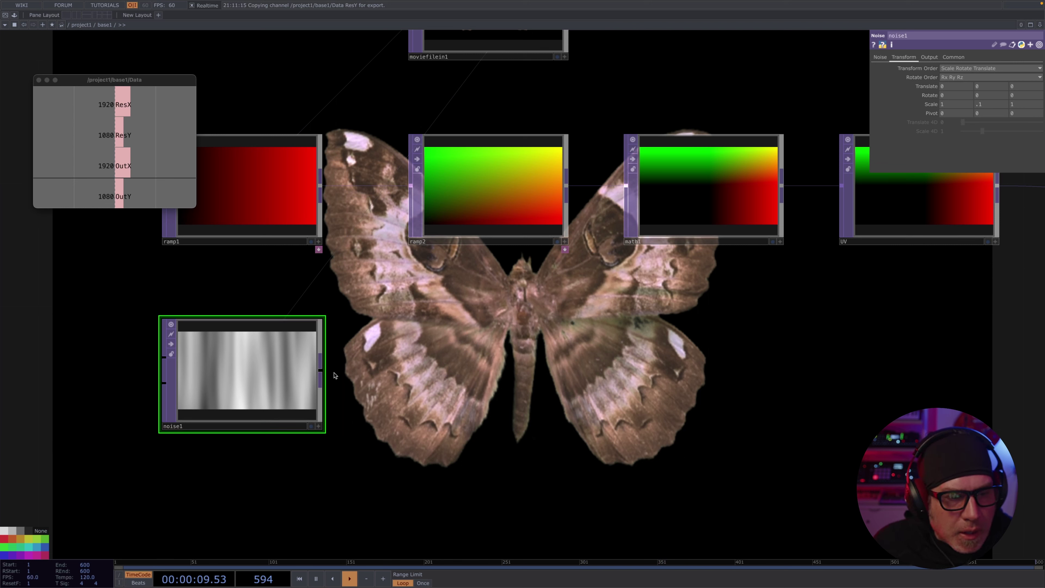
right_click(322, 371)
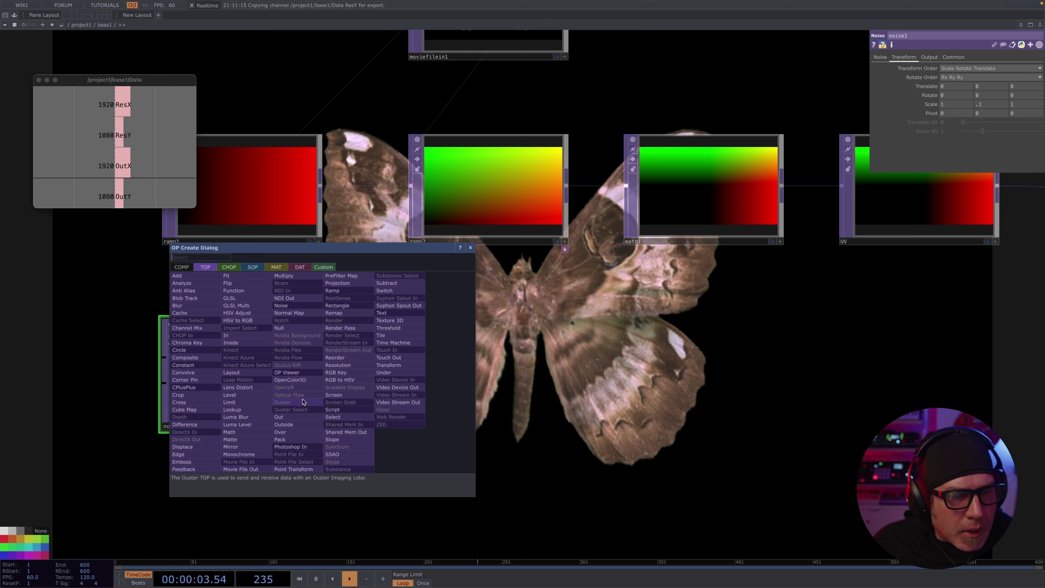
click(229, 432)
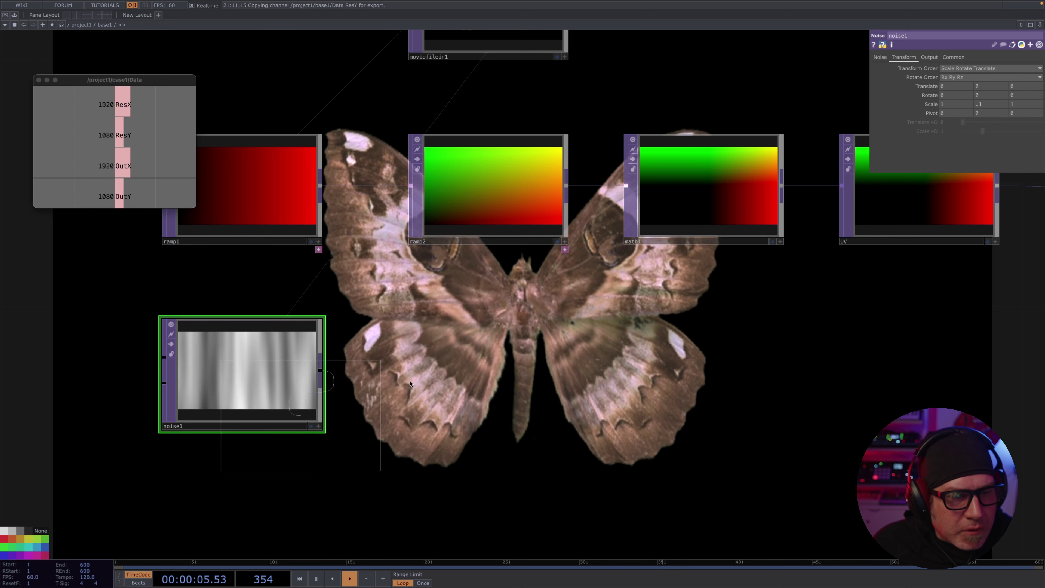
click(467, 372)
drag(467, 372, 518, 373)
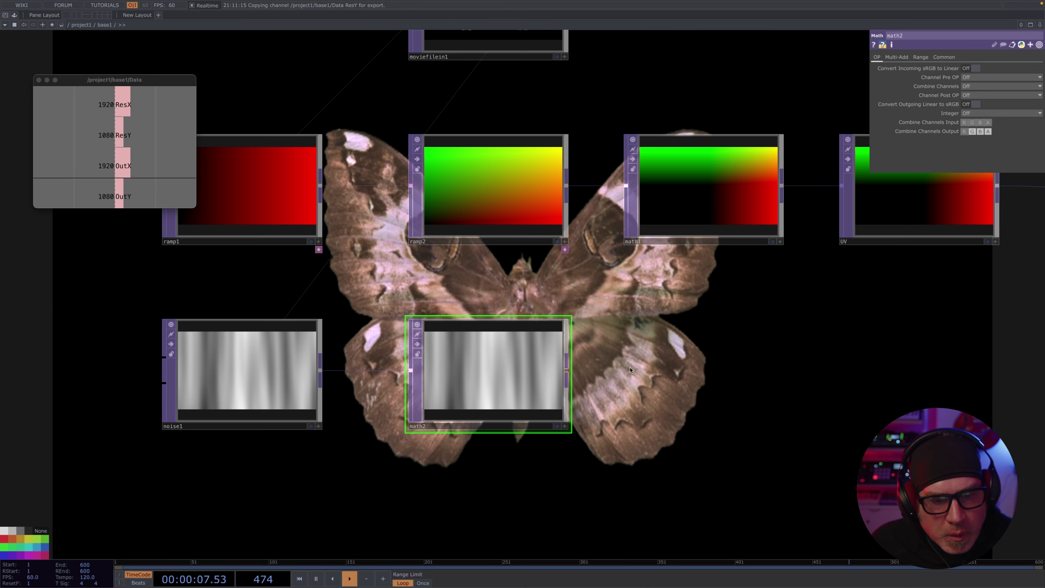
Step: Add a Null TOP after math2 and rename it Y_Axis
drag(630, 370, 536, 360)
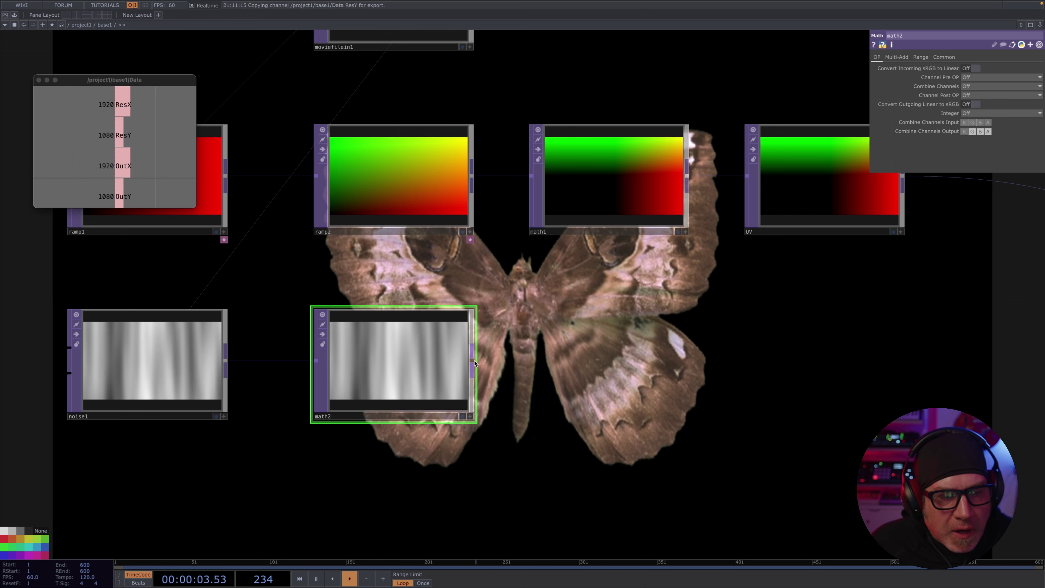
drag(599, 363, 662, 359)
middle_drag(645, 369, 565, 379)
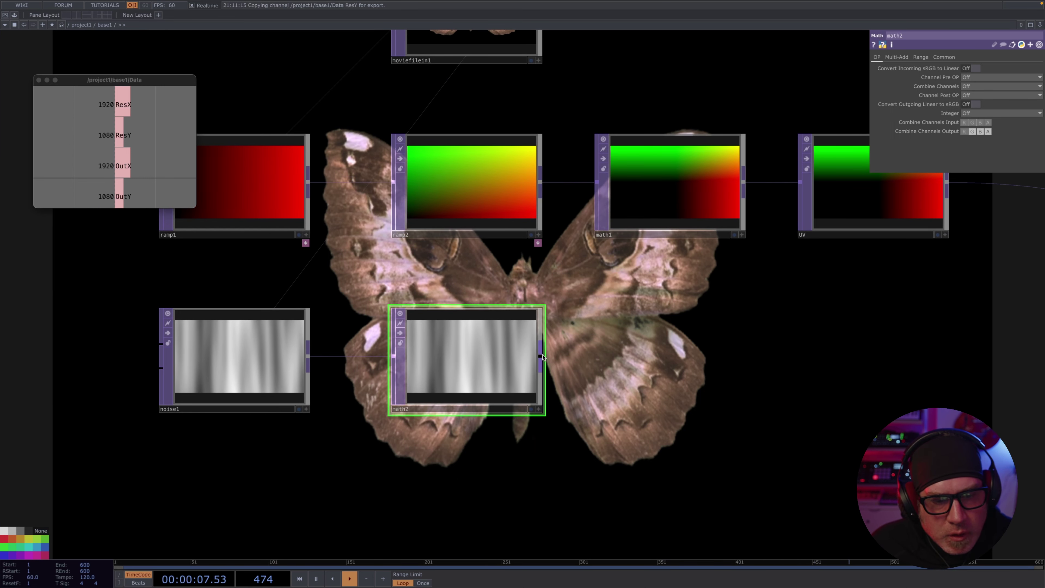
key(Tab)
click(498, 313)
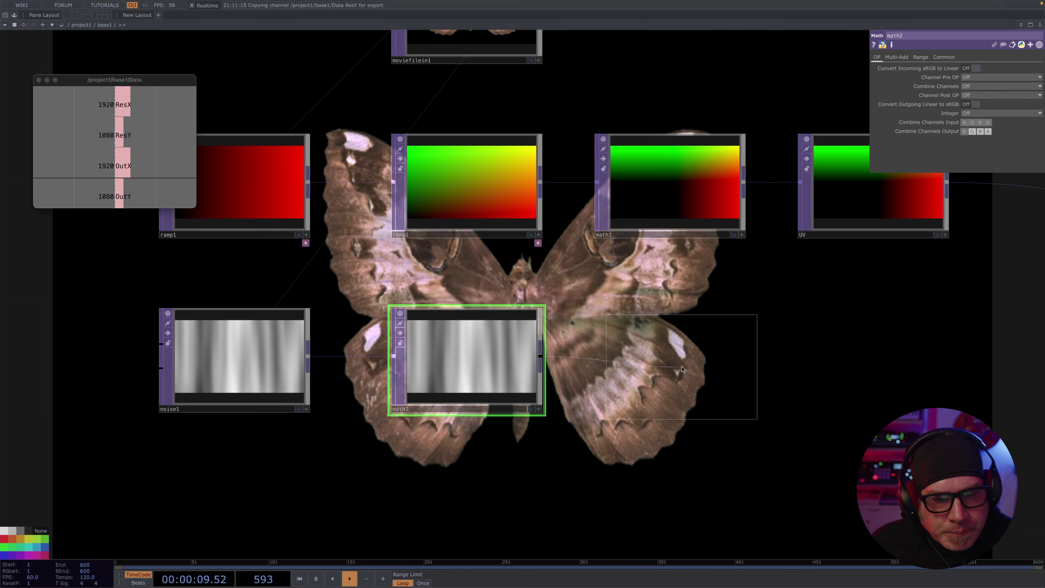
click(670, 397)
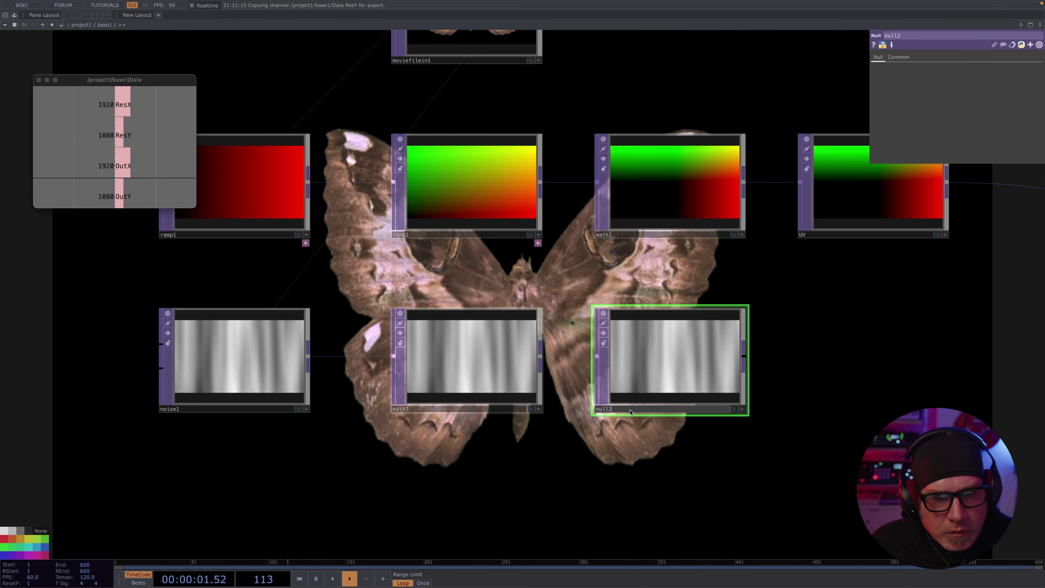
click(595, 409)
text(Y_A)
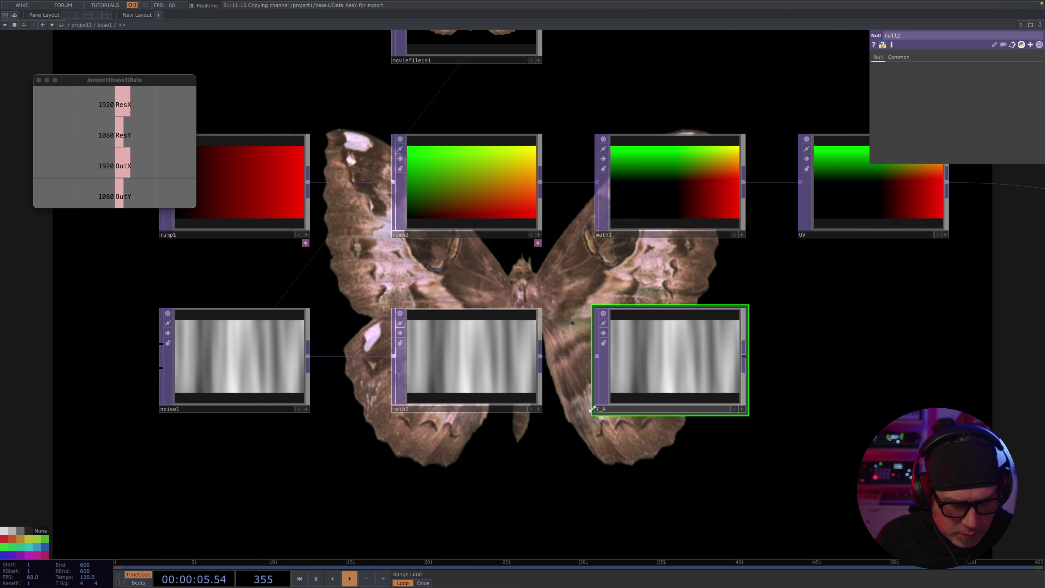
text(xis)
key(Return)
Step: Duplicate the noise1 TOP and paste the copy directly below it
scroll(526, 472, down, 1)
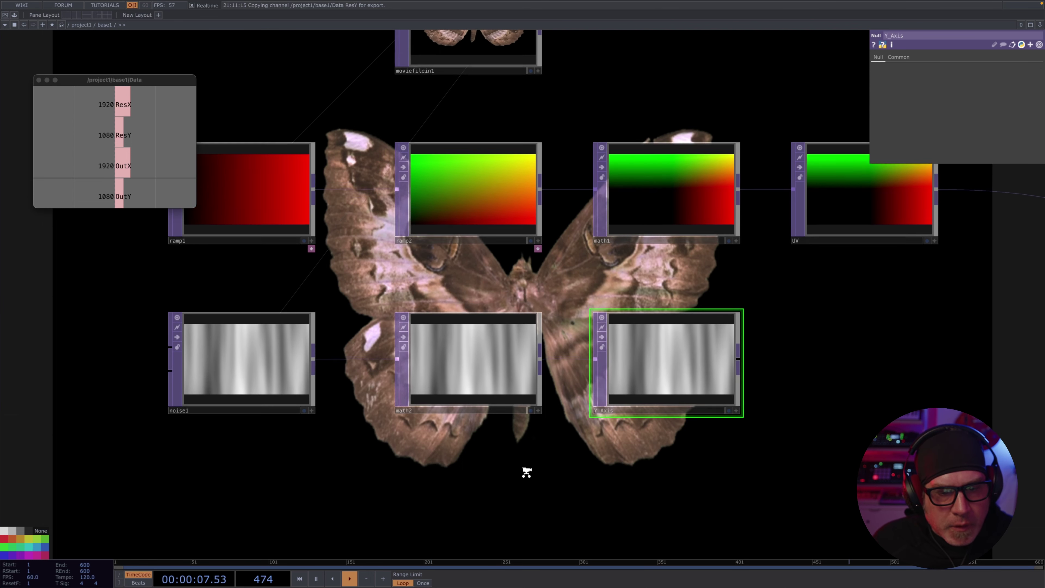
scroll(526, 472, down, 1)
click(312, 391)
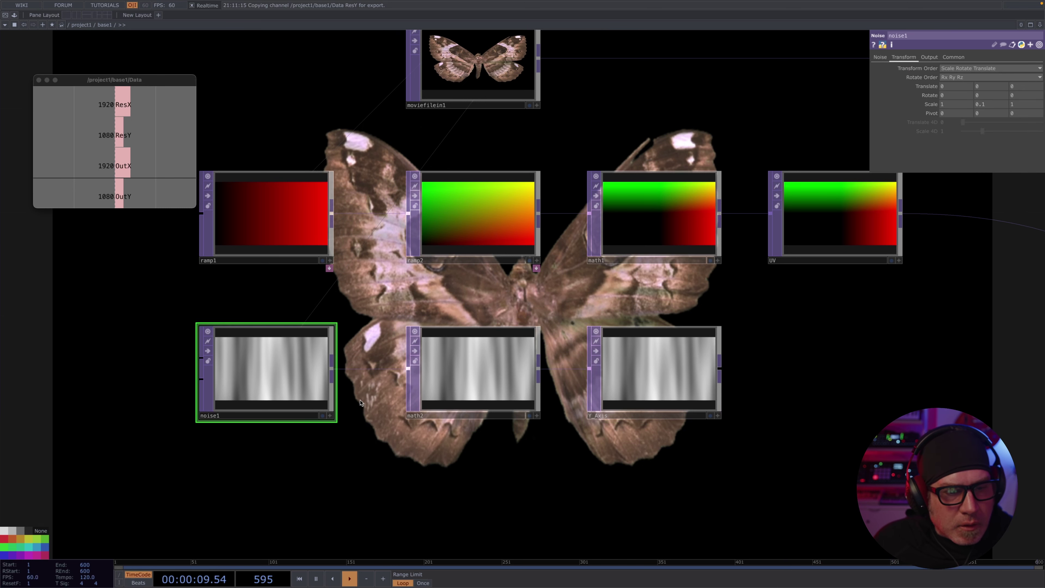
drag(476, 446, 437, 372)
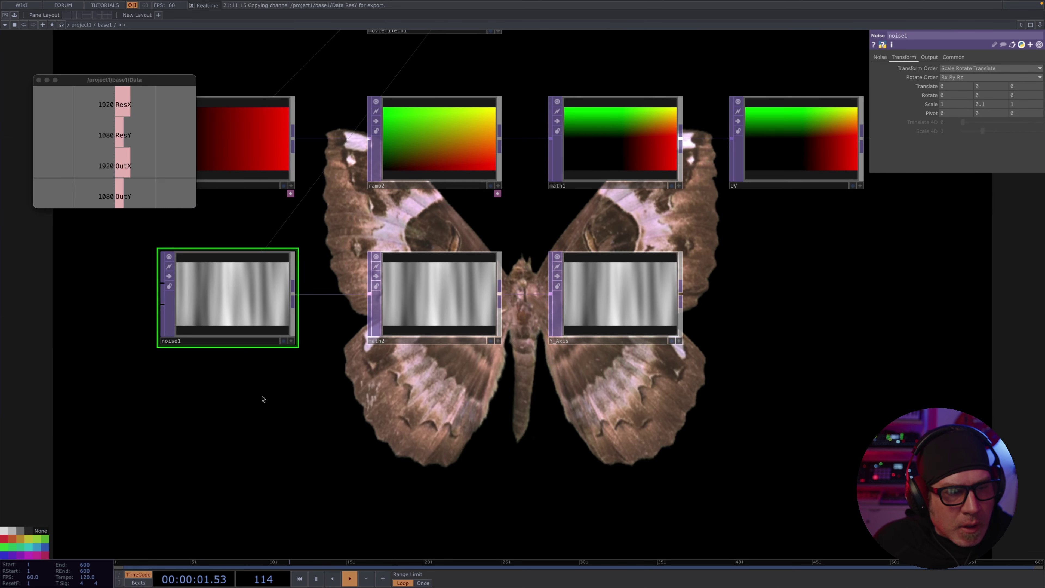
key(Tab)
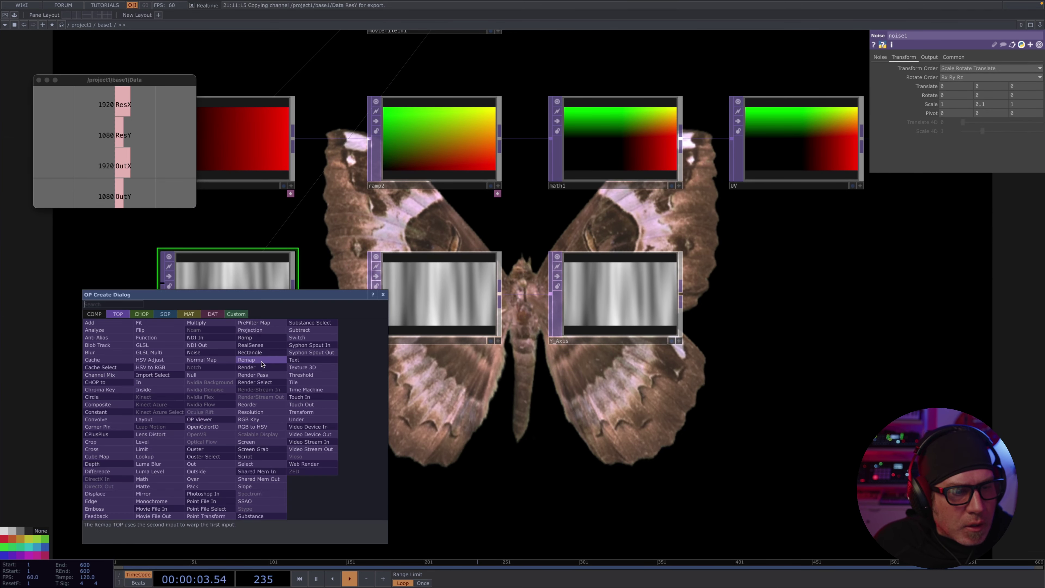
key(Escape)
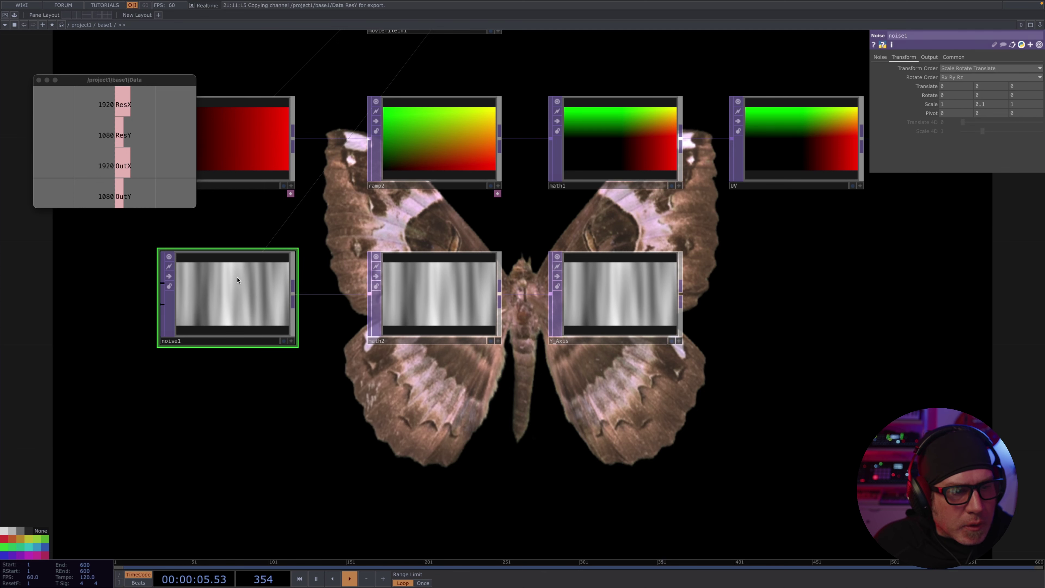
key(ctrl+c)
key(ctrl+v)
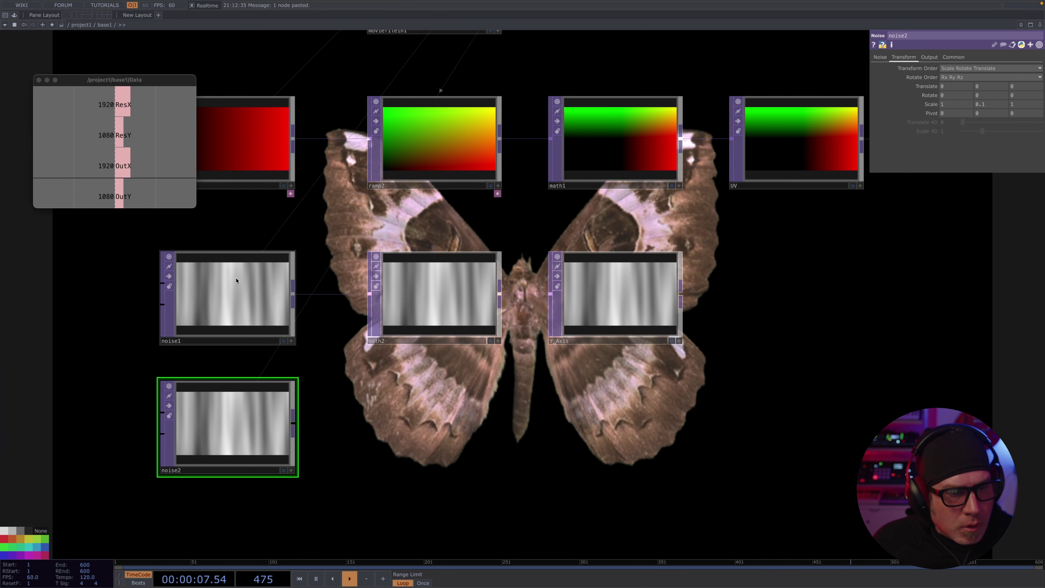
Step: Add a Limit TOP after noise2 with its minimum limit type set to Clamp and its minimum value set to 0
right_click(295, 427)
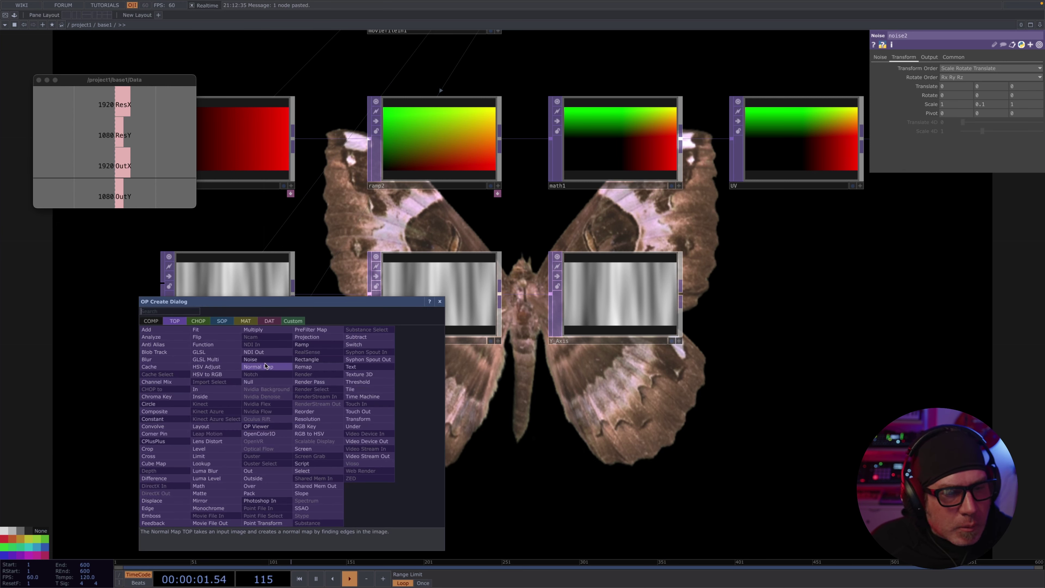
click(221, 456)
click(439, 429)
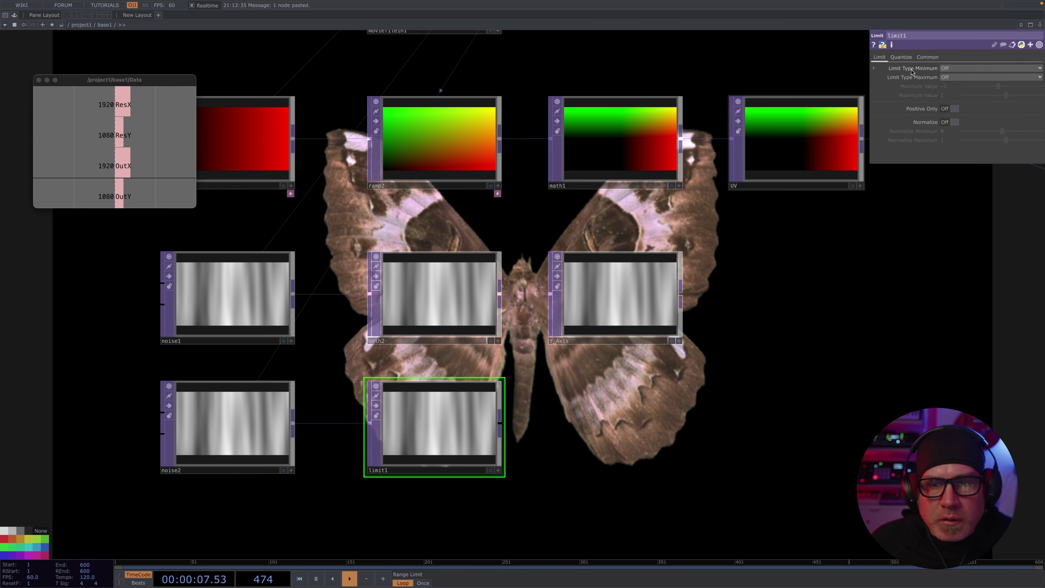
click(957, 69)
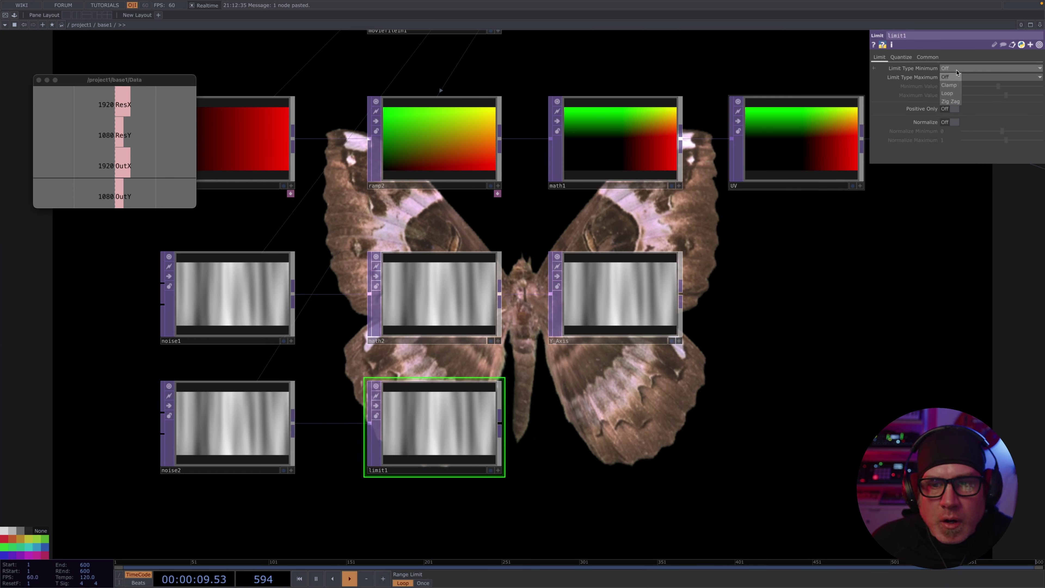
click(951, 85)
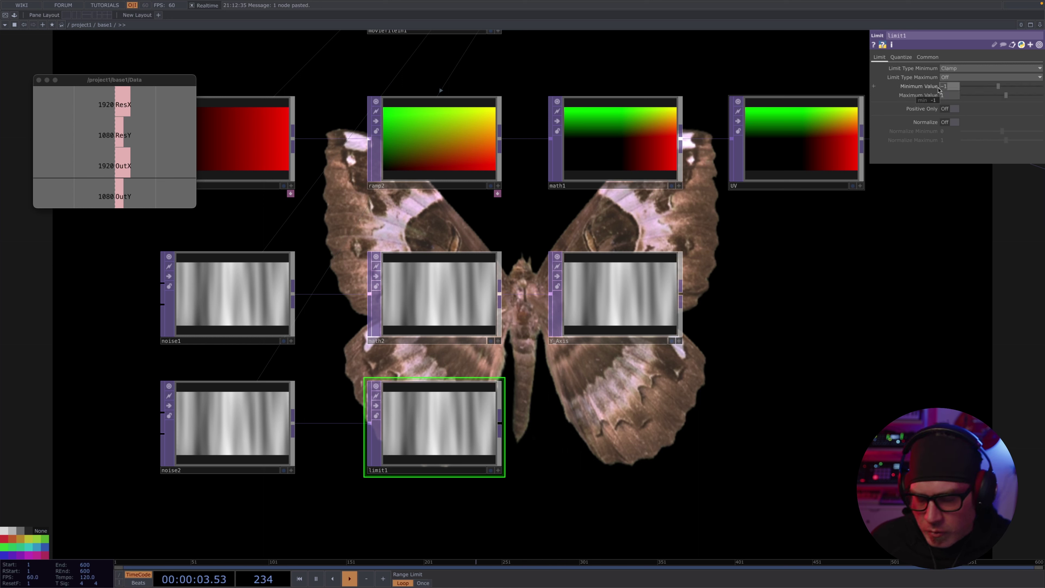
text(0)
click(846, 239)
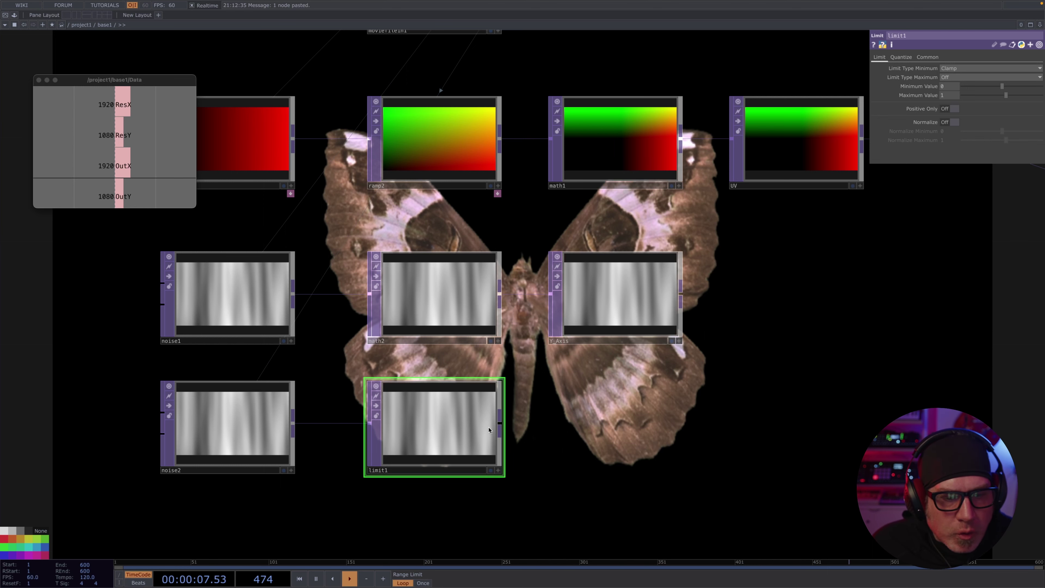
Step: Add a Null TOP after limit1 and rename it Move
right_click(499, 427)
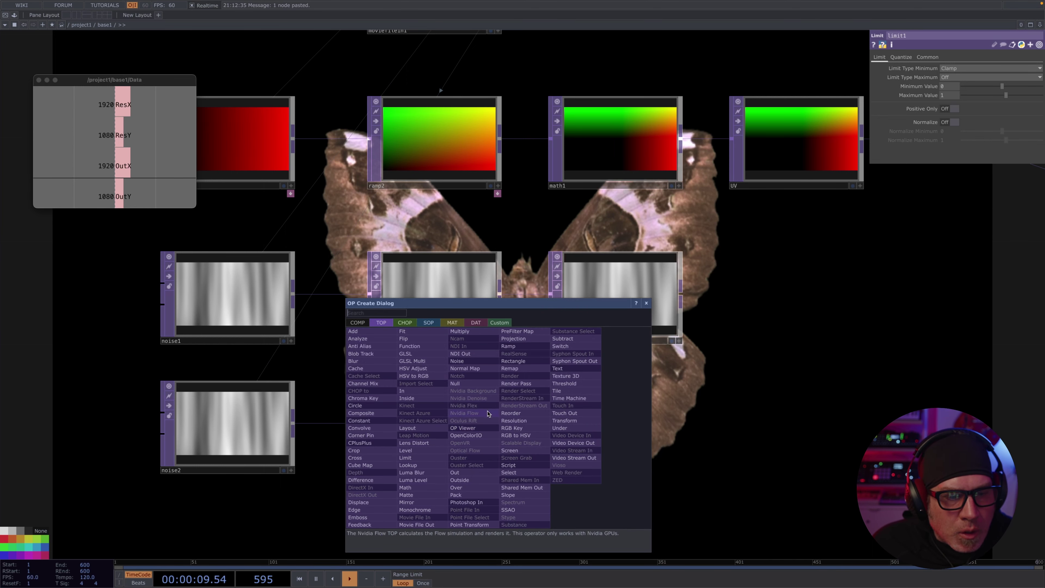
click(456, 383)
click(616, 426)
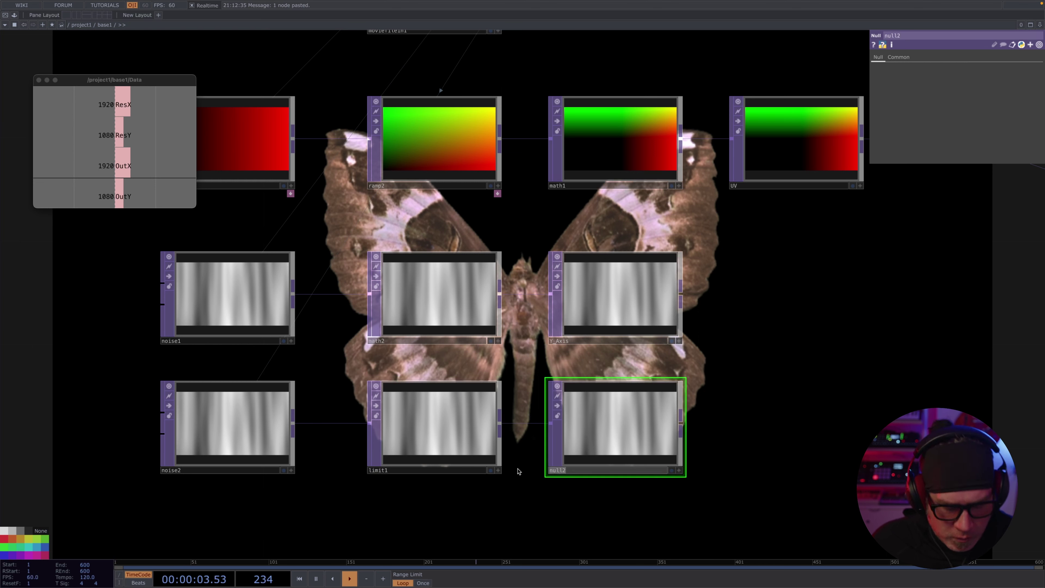
text(Move)
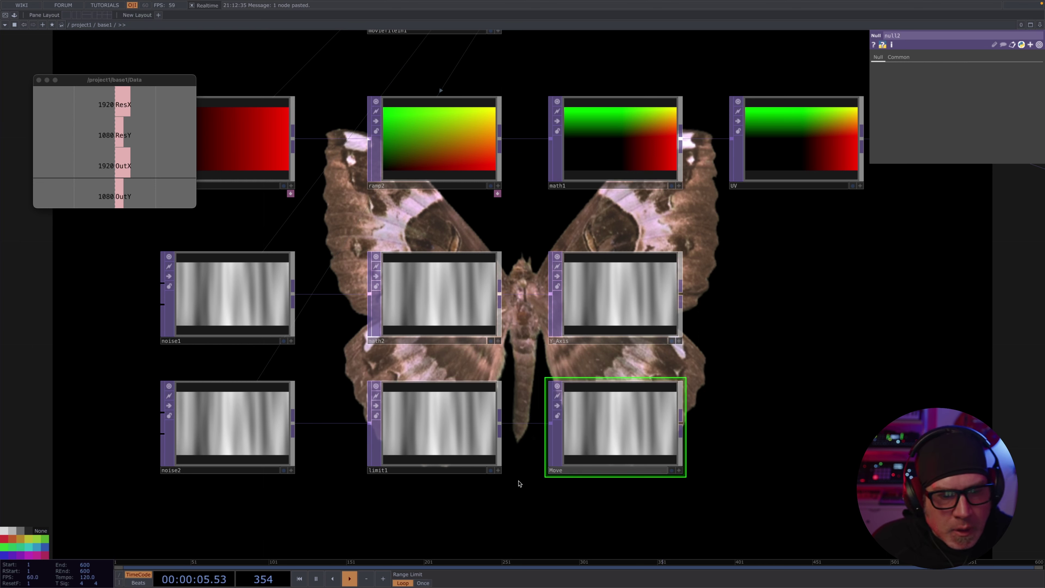
key(Return)
scroll(511, 504, down, 2)
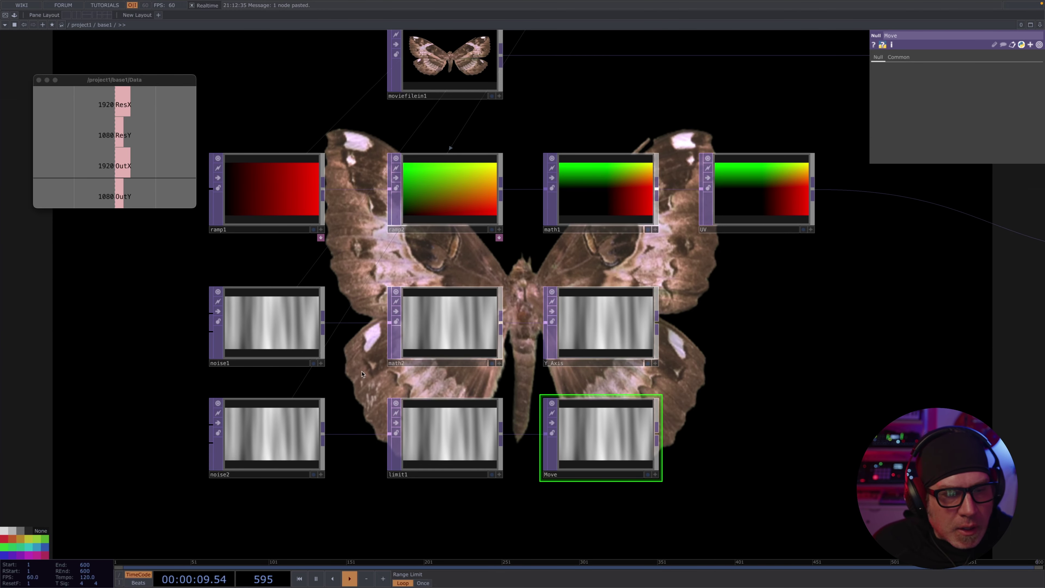
Step: Set noise2's Y scale to 1 in its transform
click(262, 439)
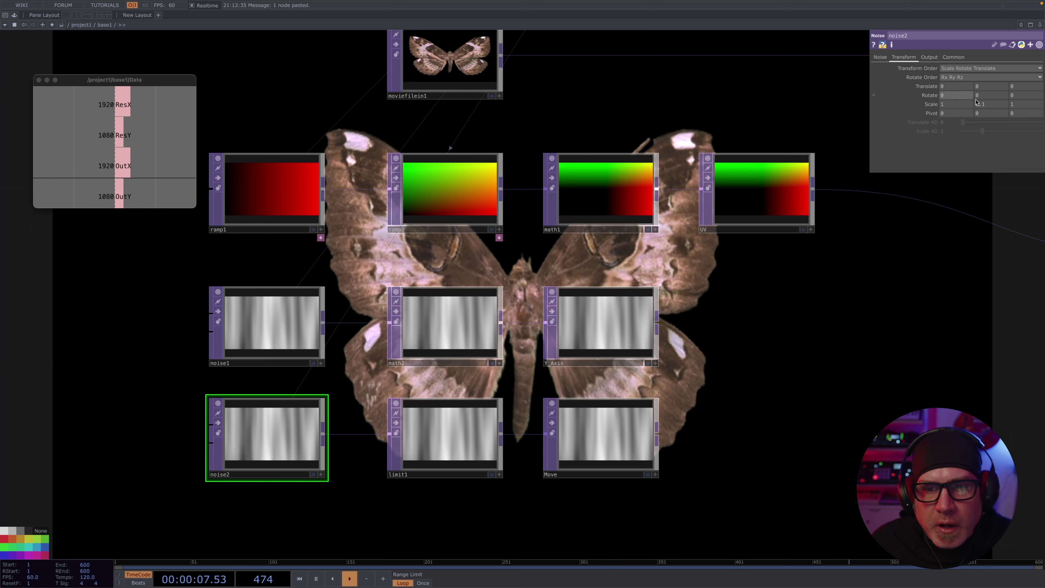
text(1)
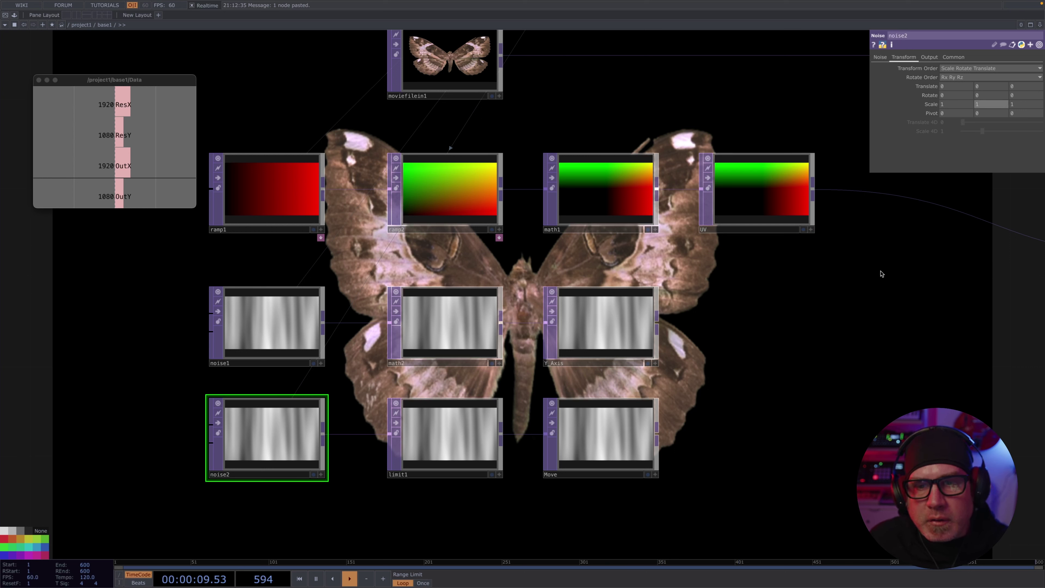
key(Return)
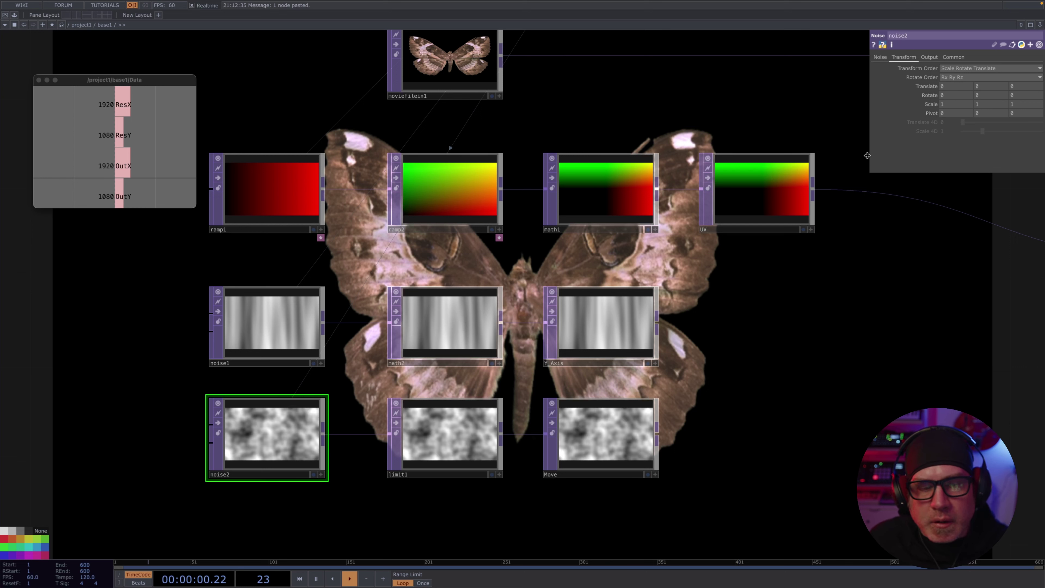
Step: Set noise2's period to 0.45, harmonics to 5 and amplitude to 1
click(880, 57)
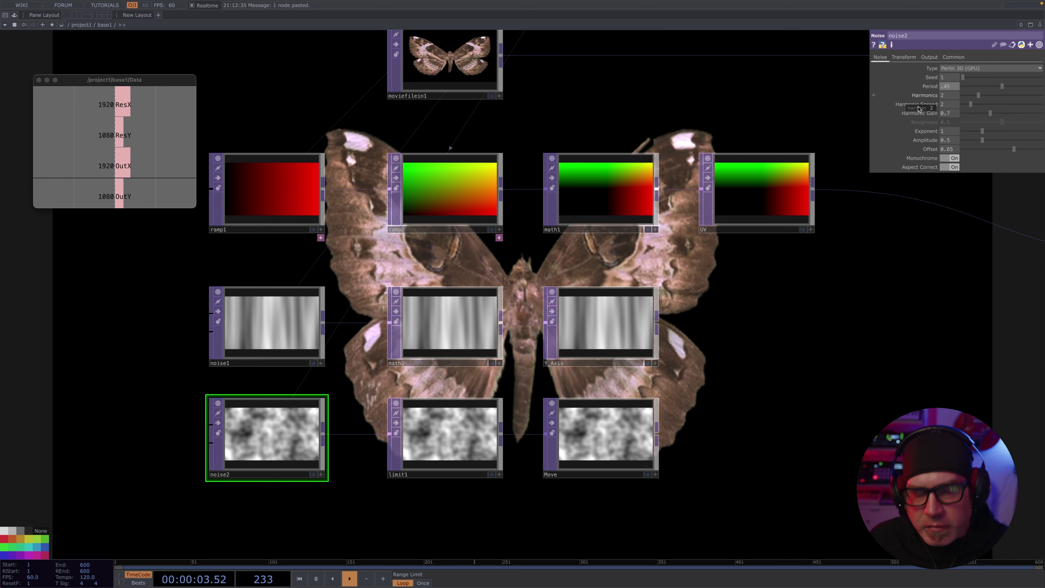
key(Return)
click(942, 95)
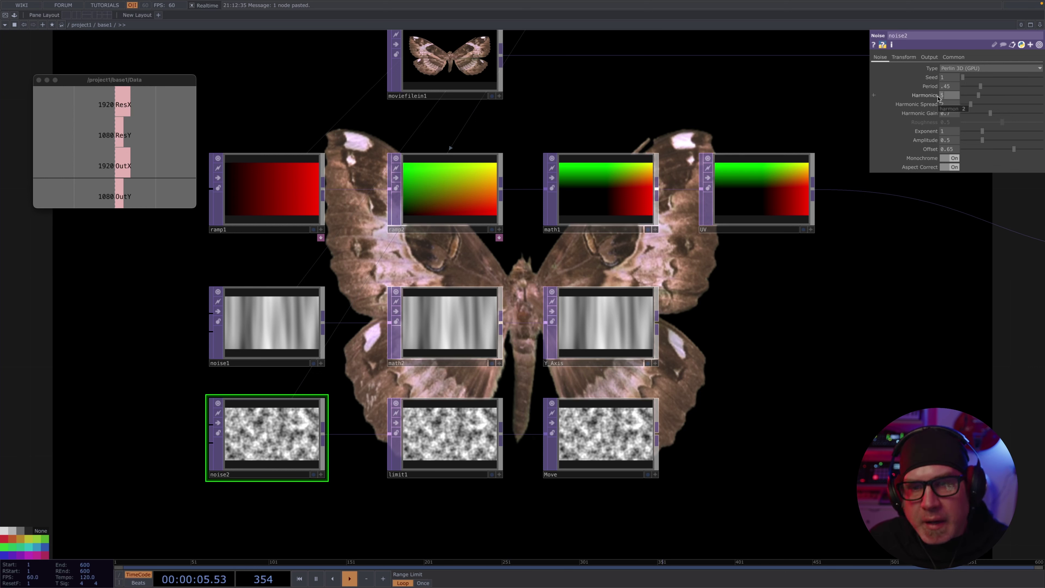
text(5)
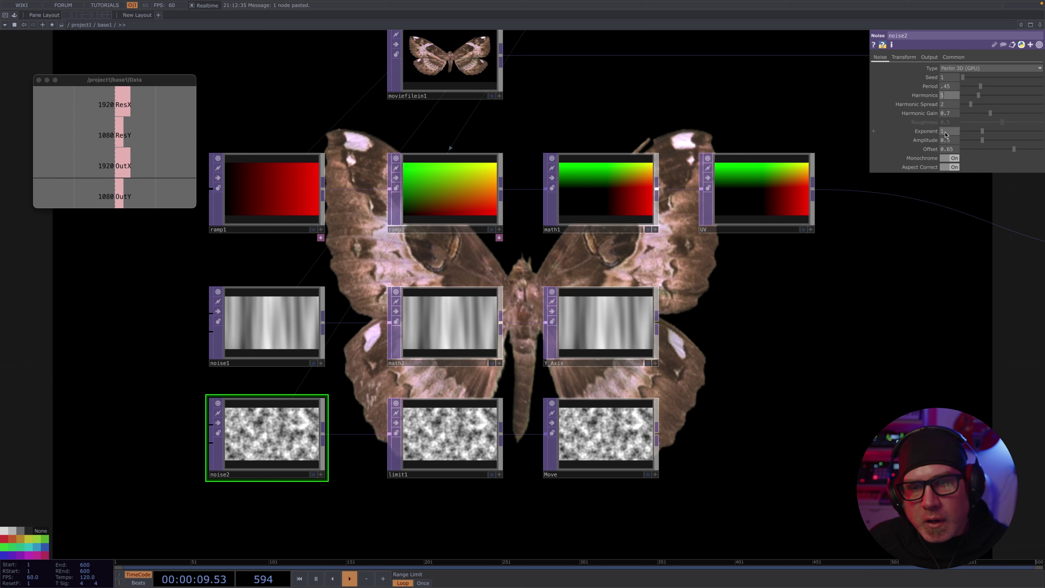
drag(953, 142, 927, 140)
text(1)
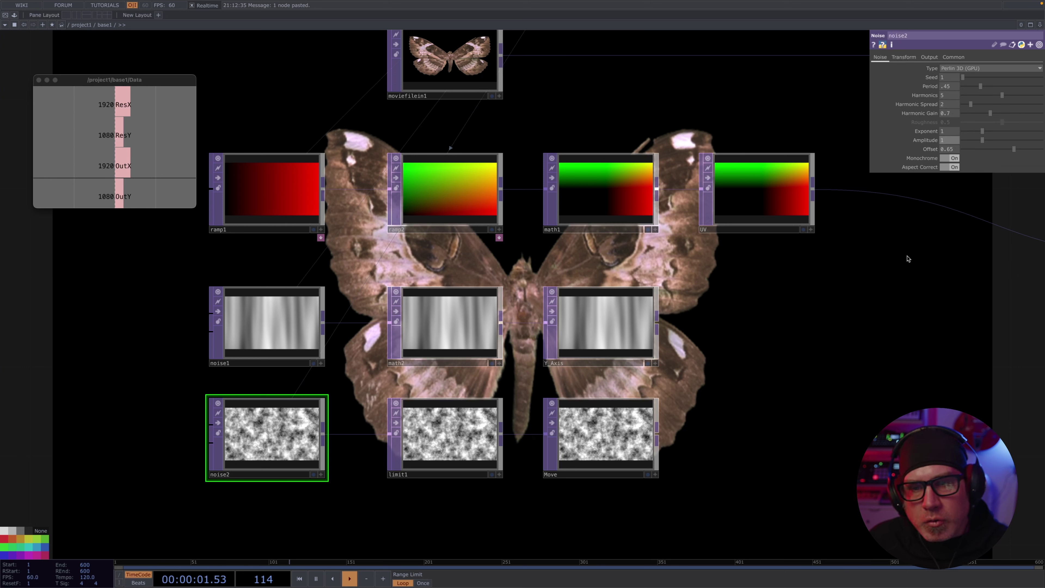
key(Return)
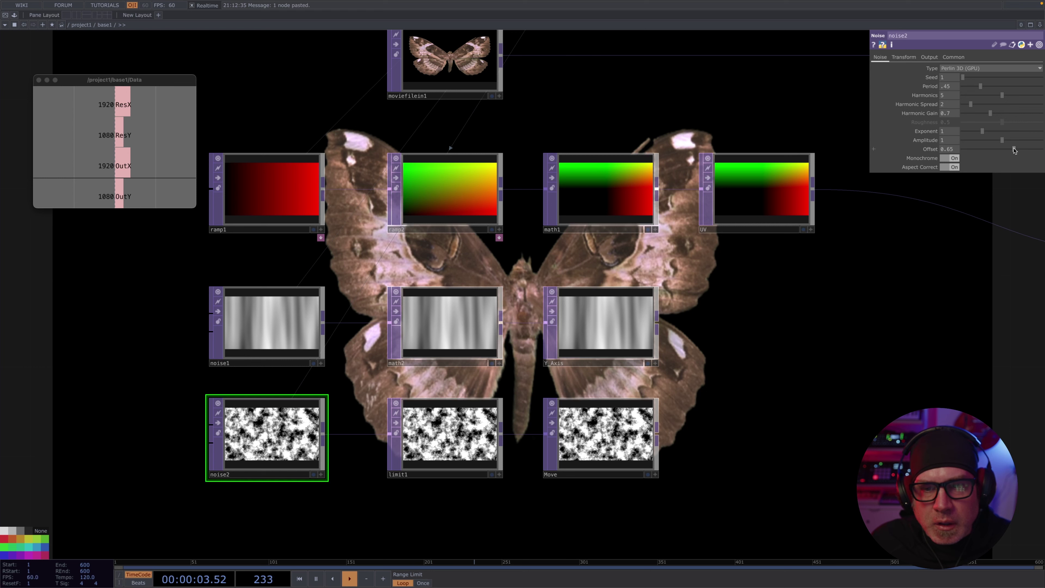
Step: Lower noise2's offset to about 0.469
drag(1014, 150, 1004, 151)
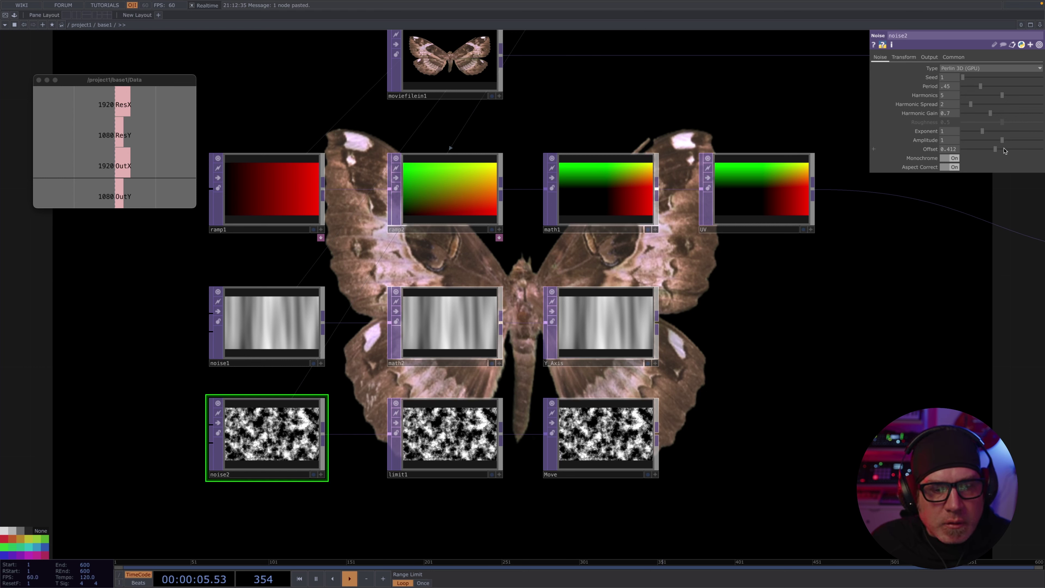
click(999, 150)
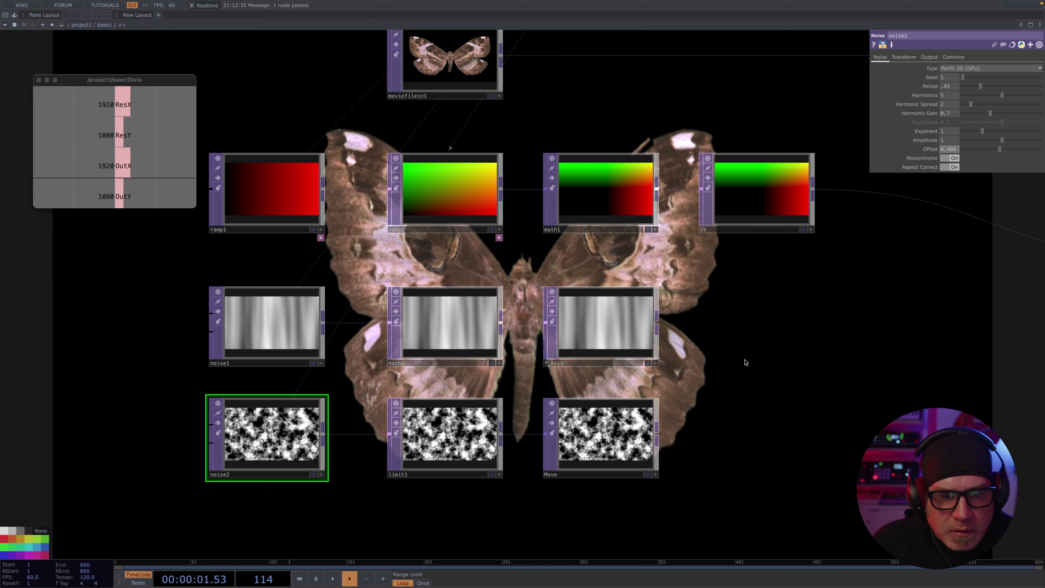
Step: Add a Composite TOP beside the noise chains and wire Y_Axis and Move into it, in that order
key(Tab)
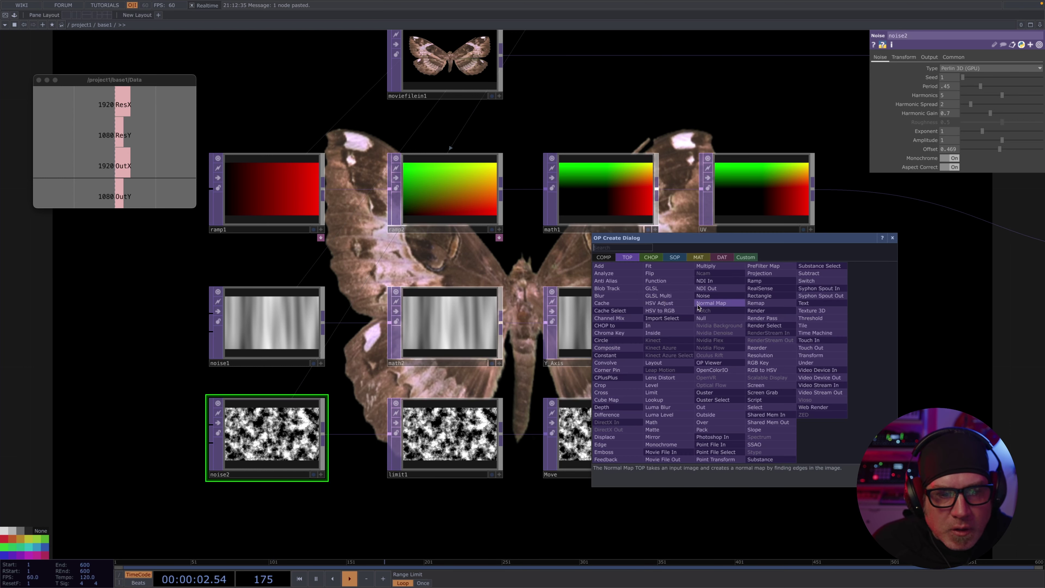
click(607, 347)
click(777, 373)
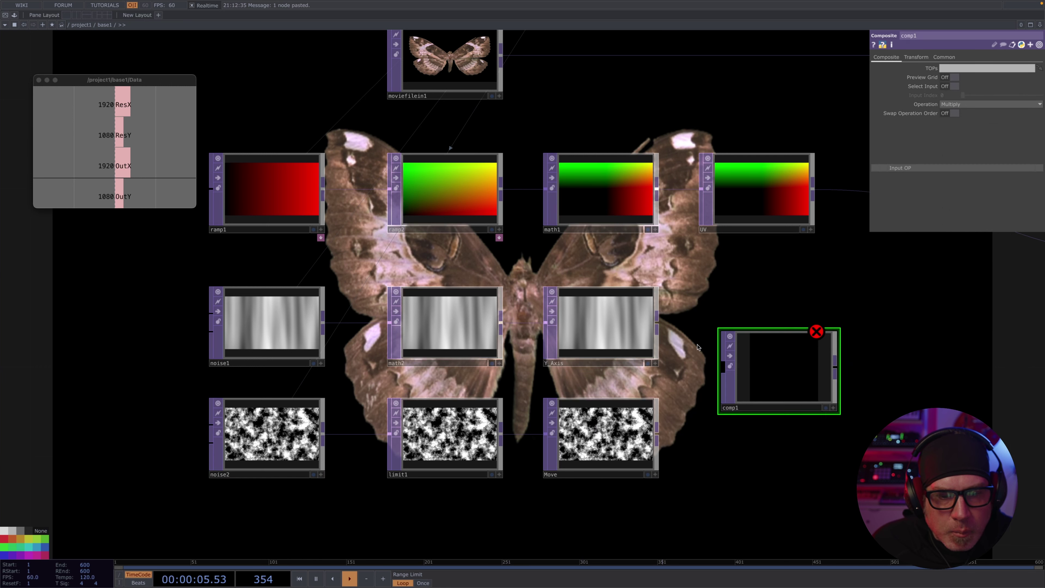
drag(657, 324, 724, 366)
drag(658, 435, 723, 370)
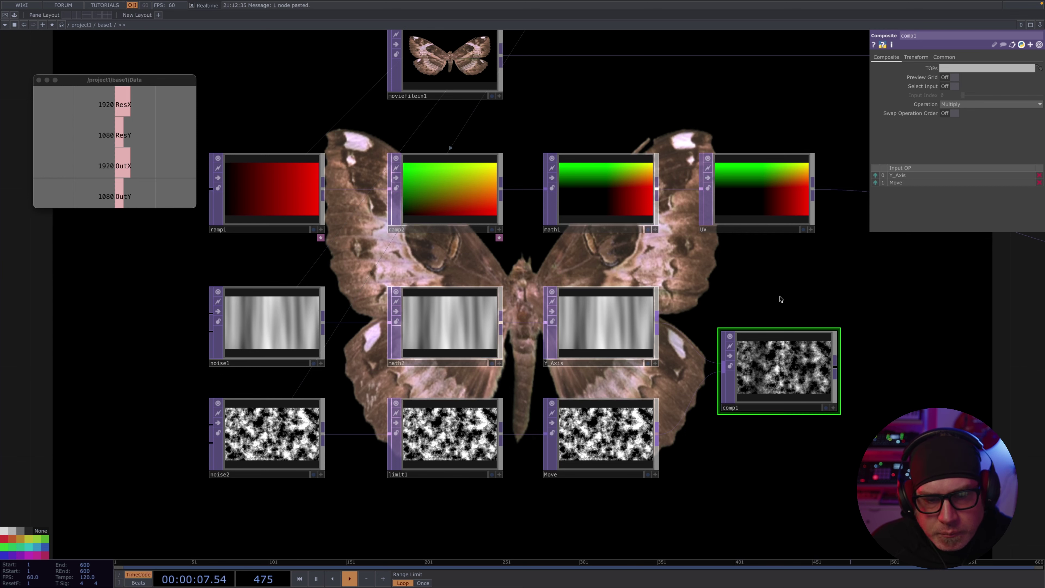
Step: Insert a Displace TOP on the wire between UV and Position and connect comp1 to its second input
drag(781, 299, 602, 331)
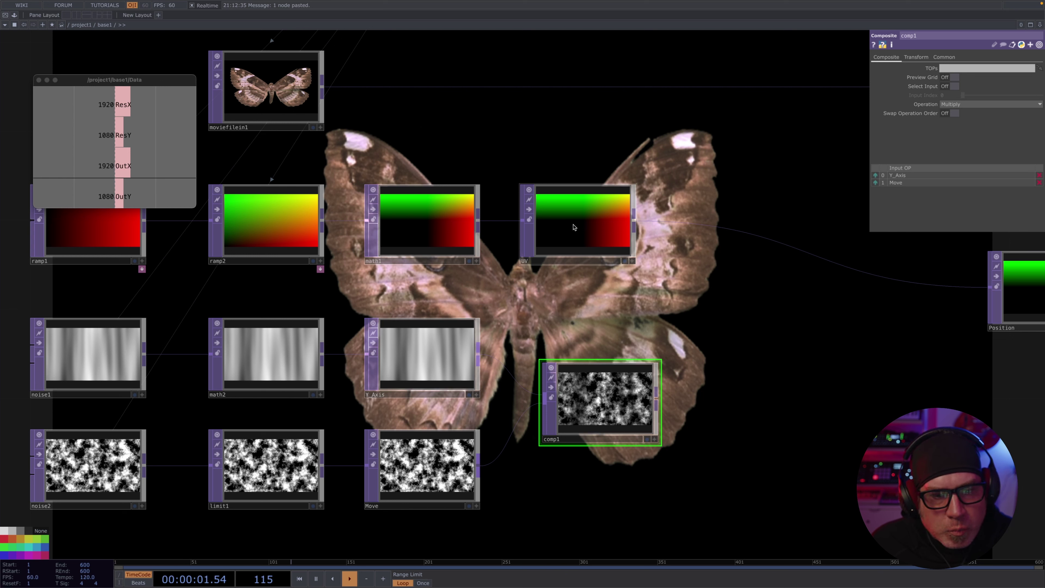
right_click(757, 233)
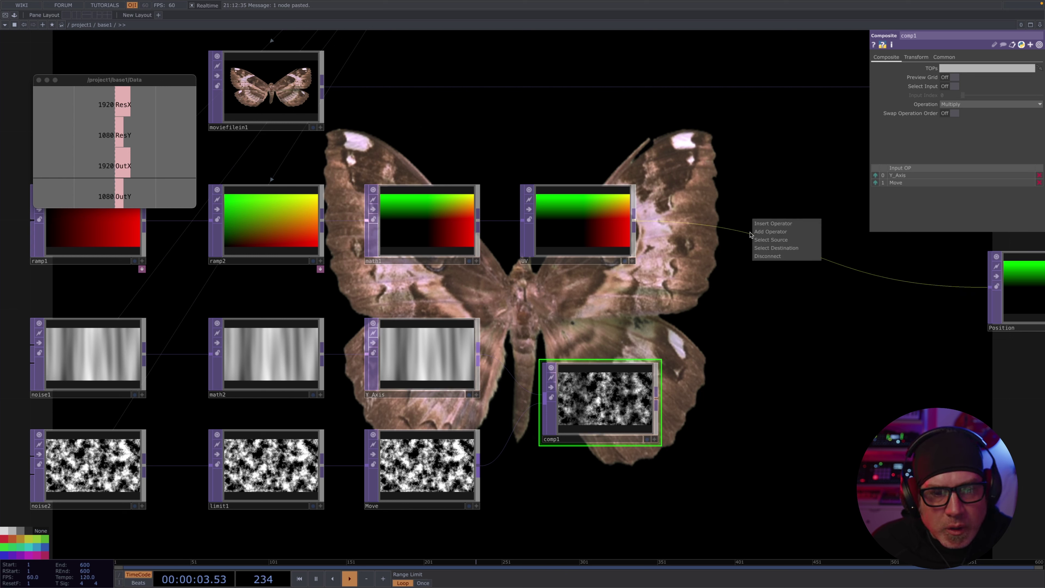
click(760, 224)
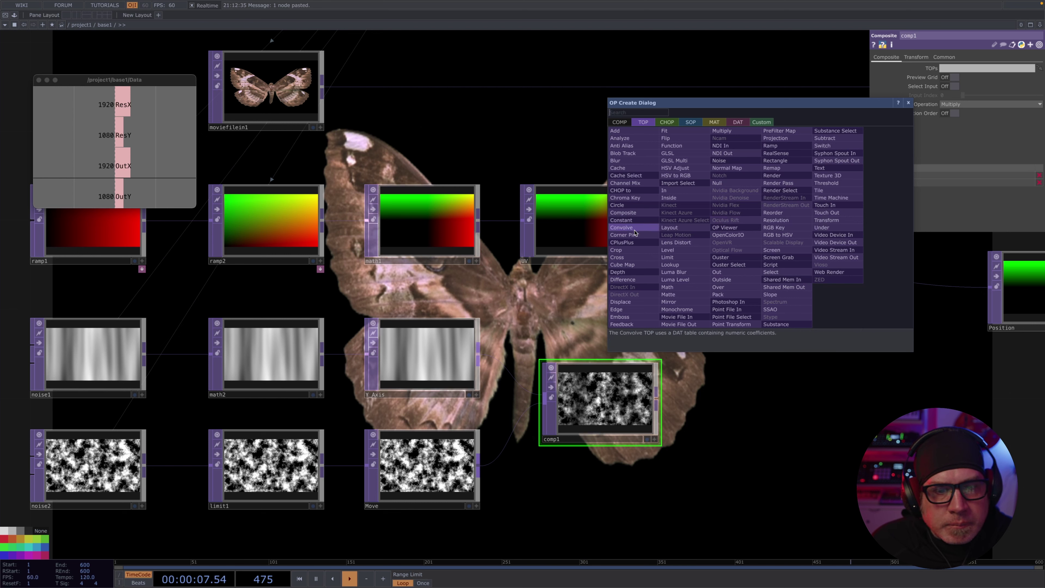
click(628, 302)
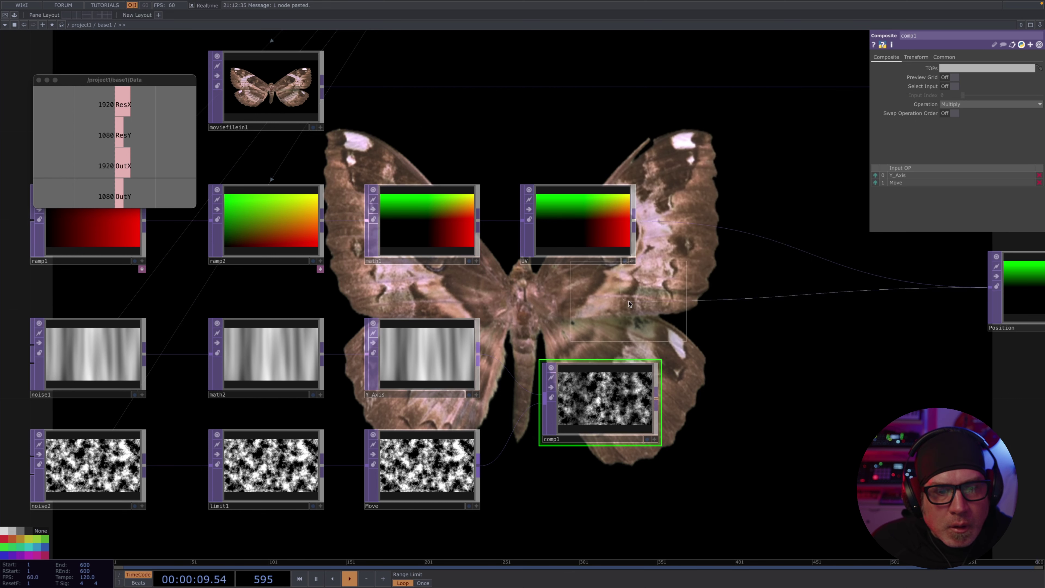
click(794, 291)
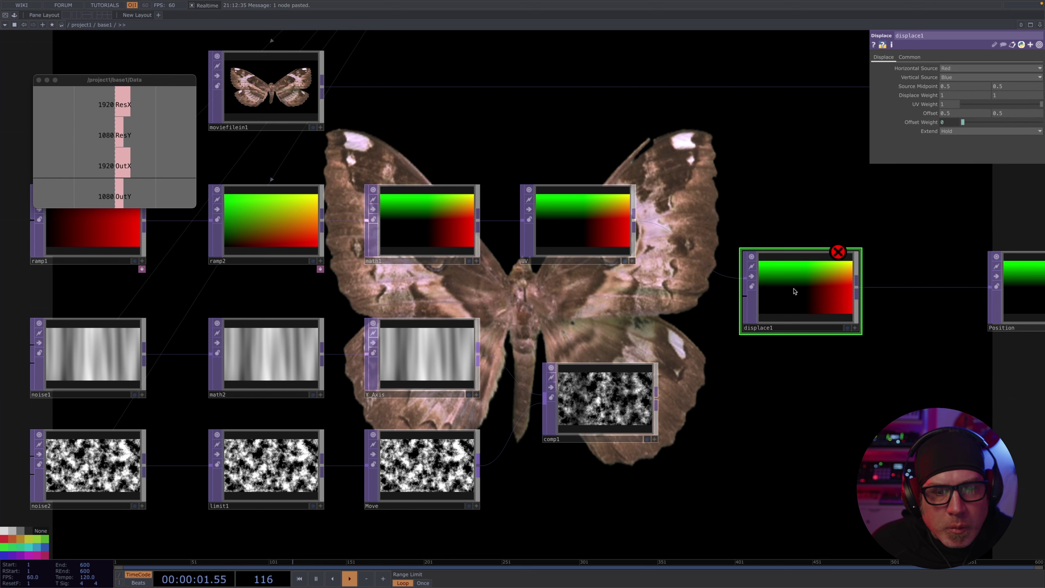
click(657, 399)
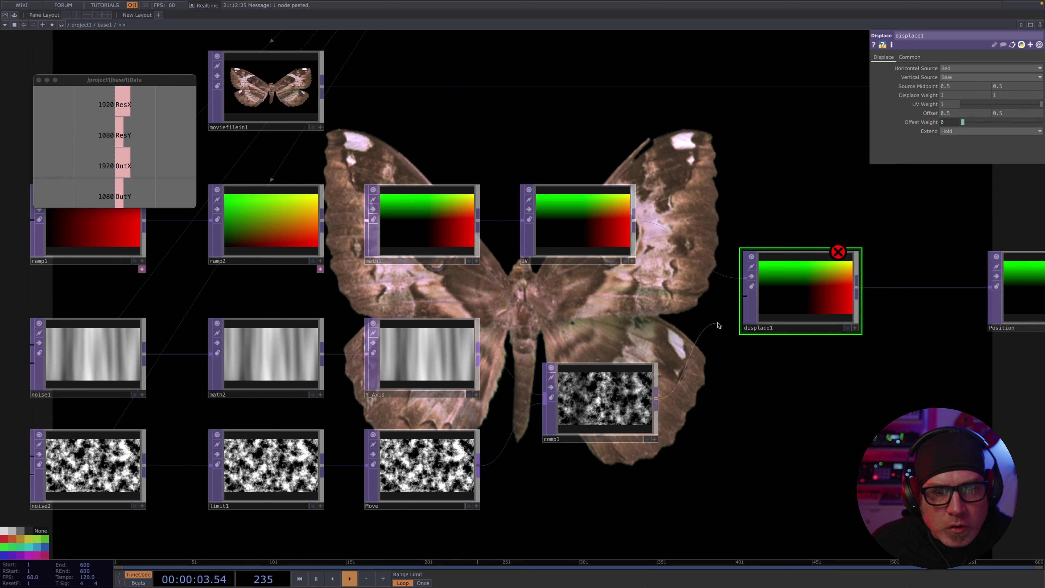
click(745, 292)
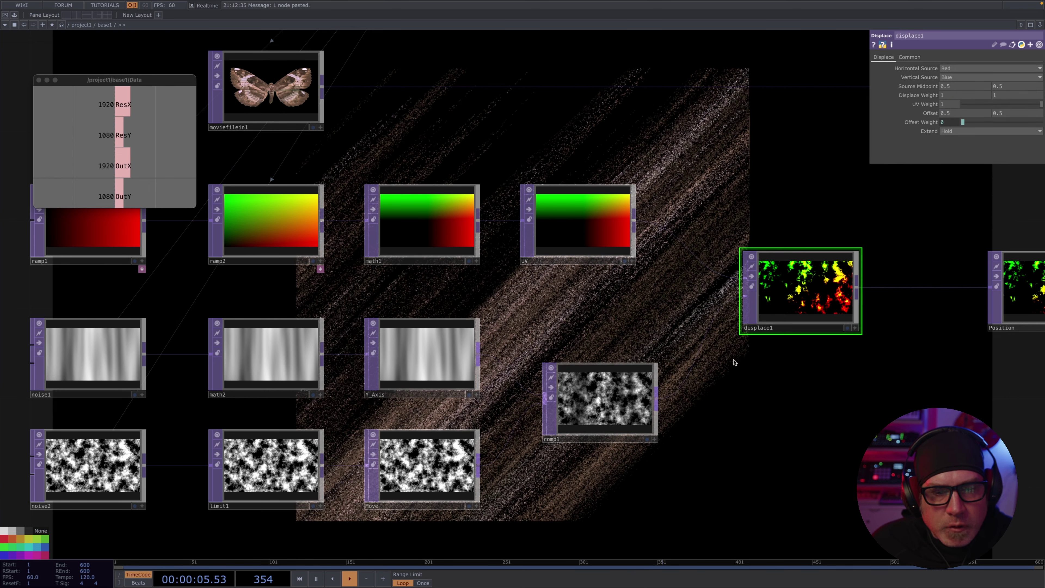